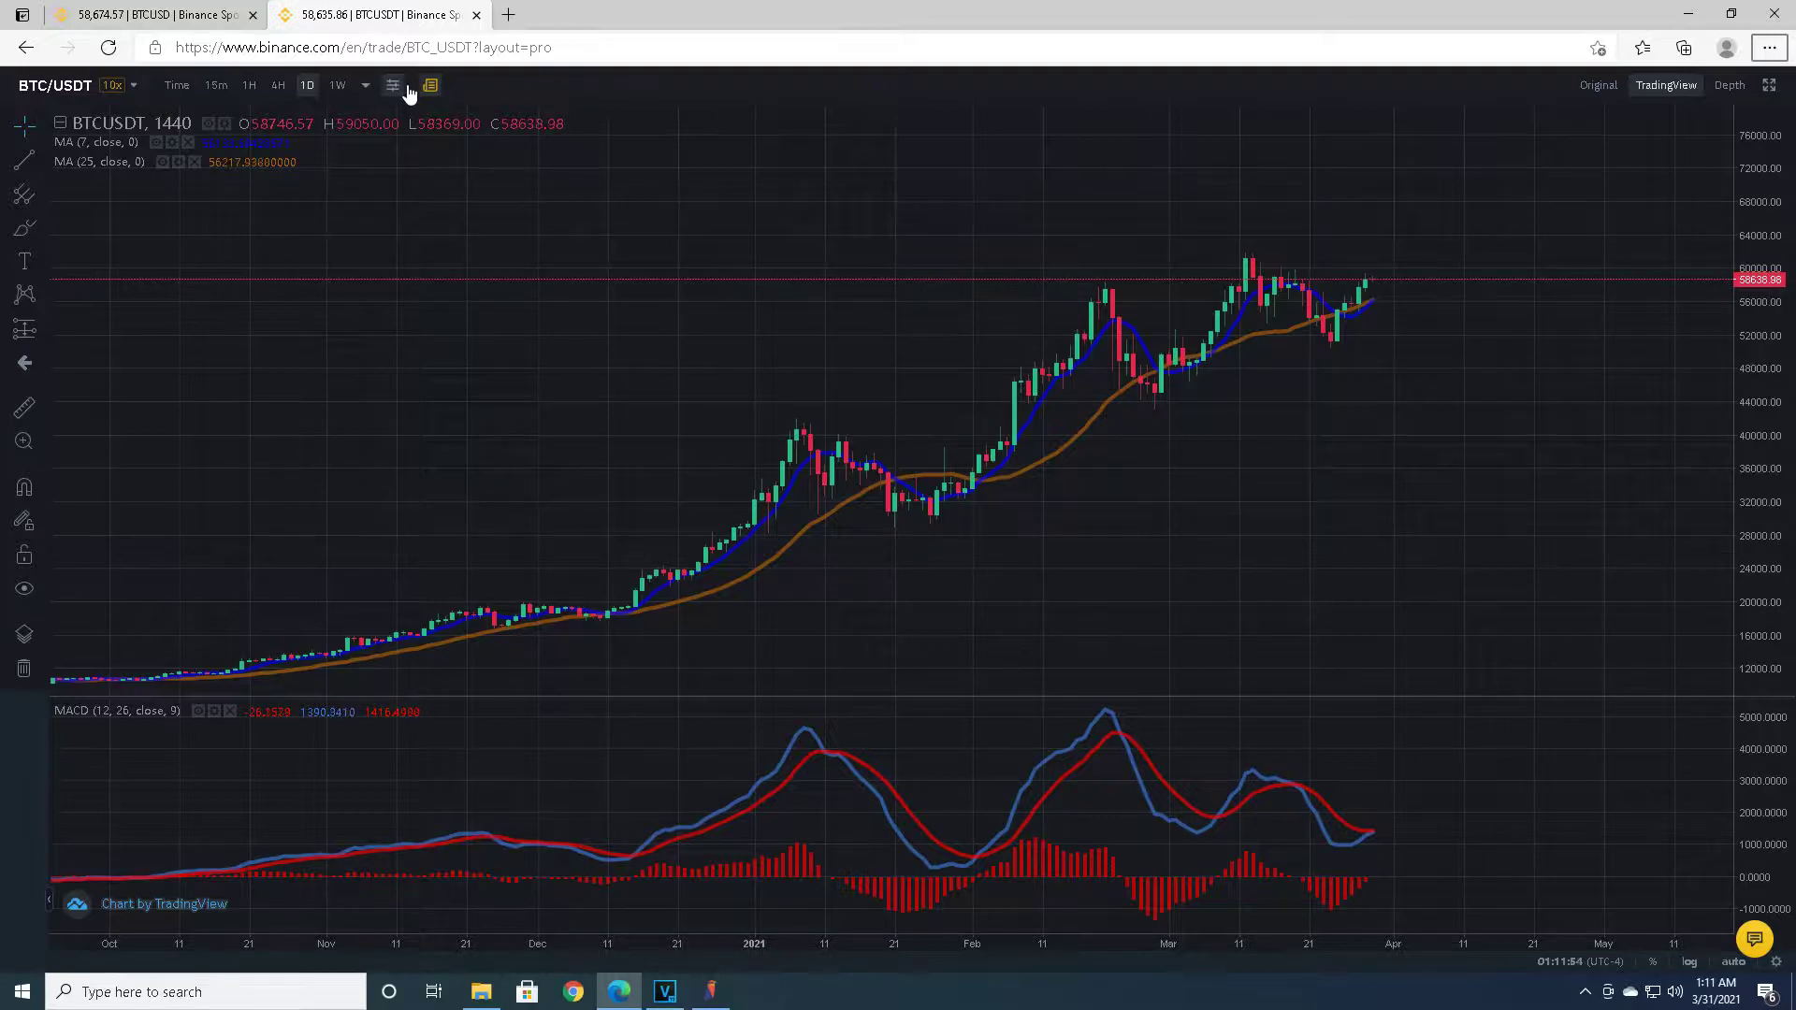
# Look through the list of available technical indicators, including MACD, the moving averages and the volume indicators, and close it.
pyautogui.click(394, 86)
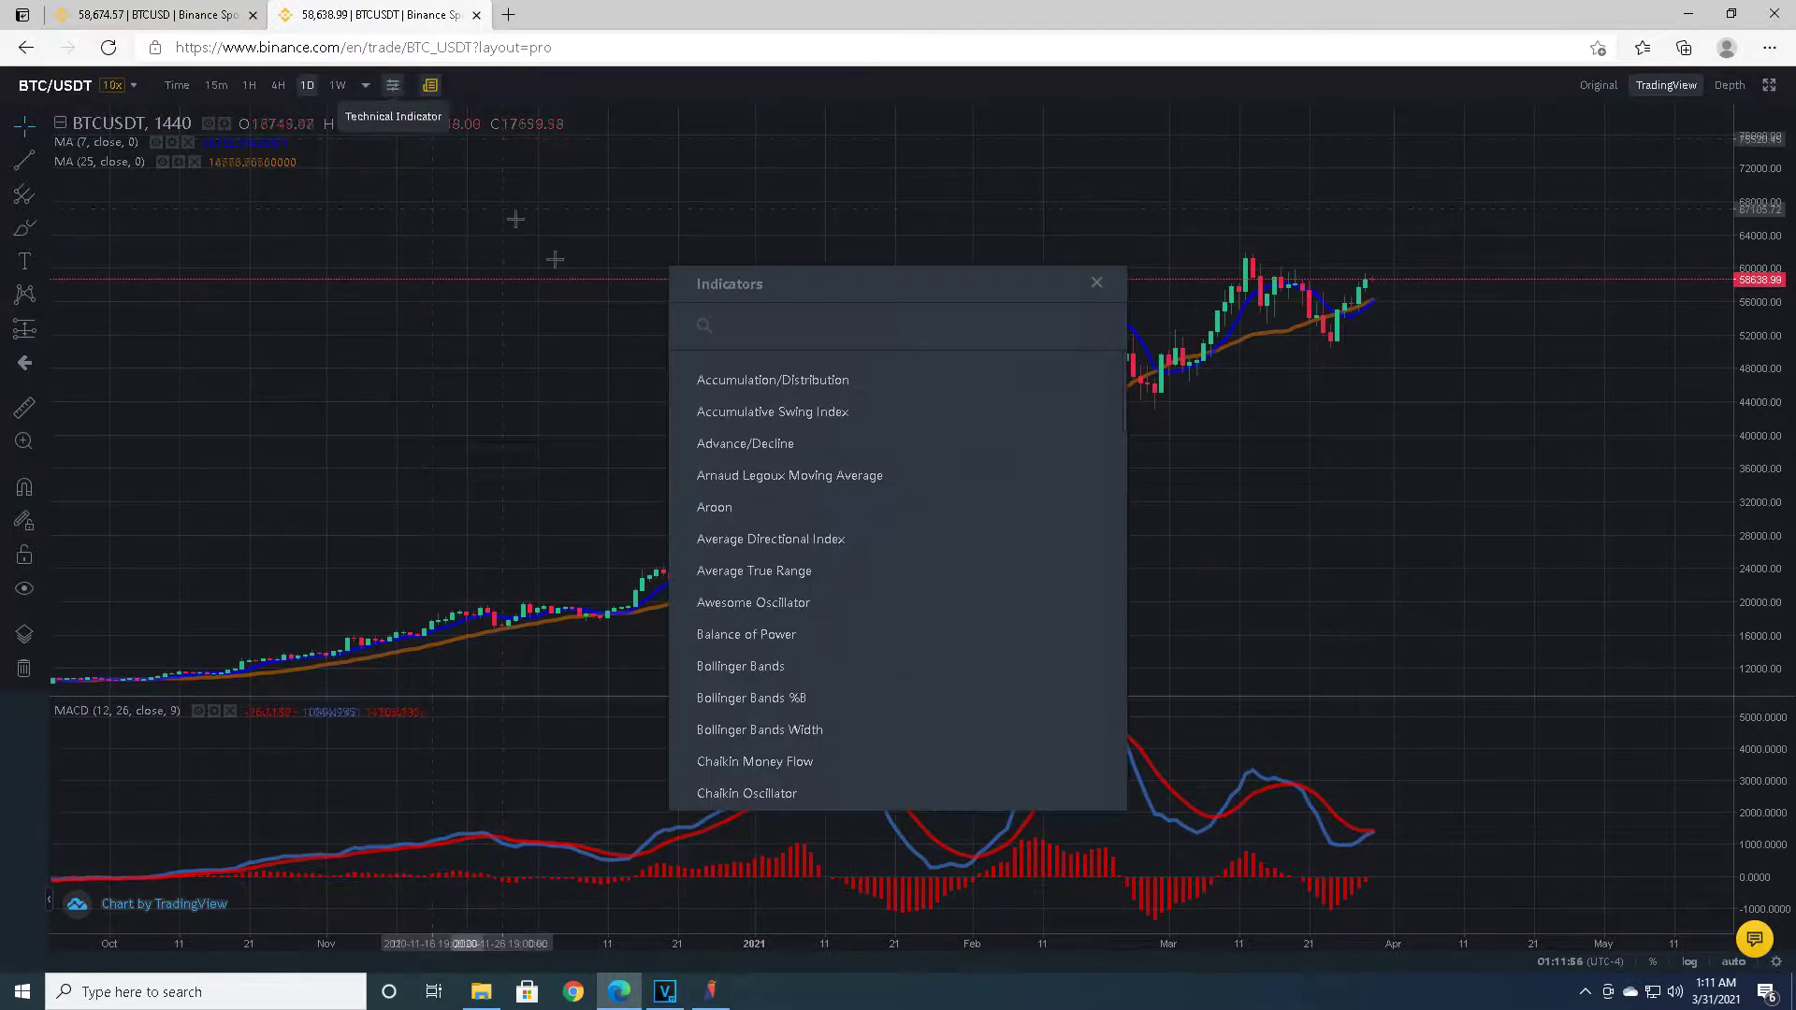
pyautogui.scroll(-15, 847, 534)
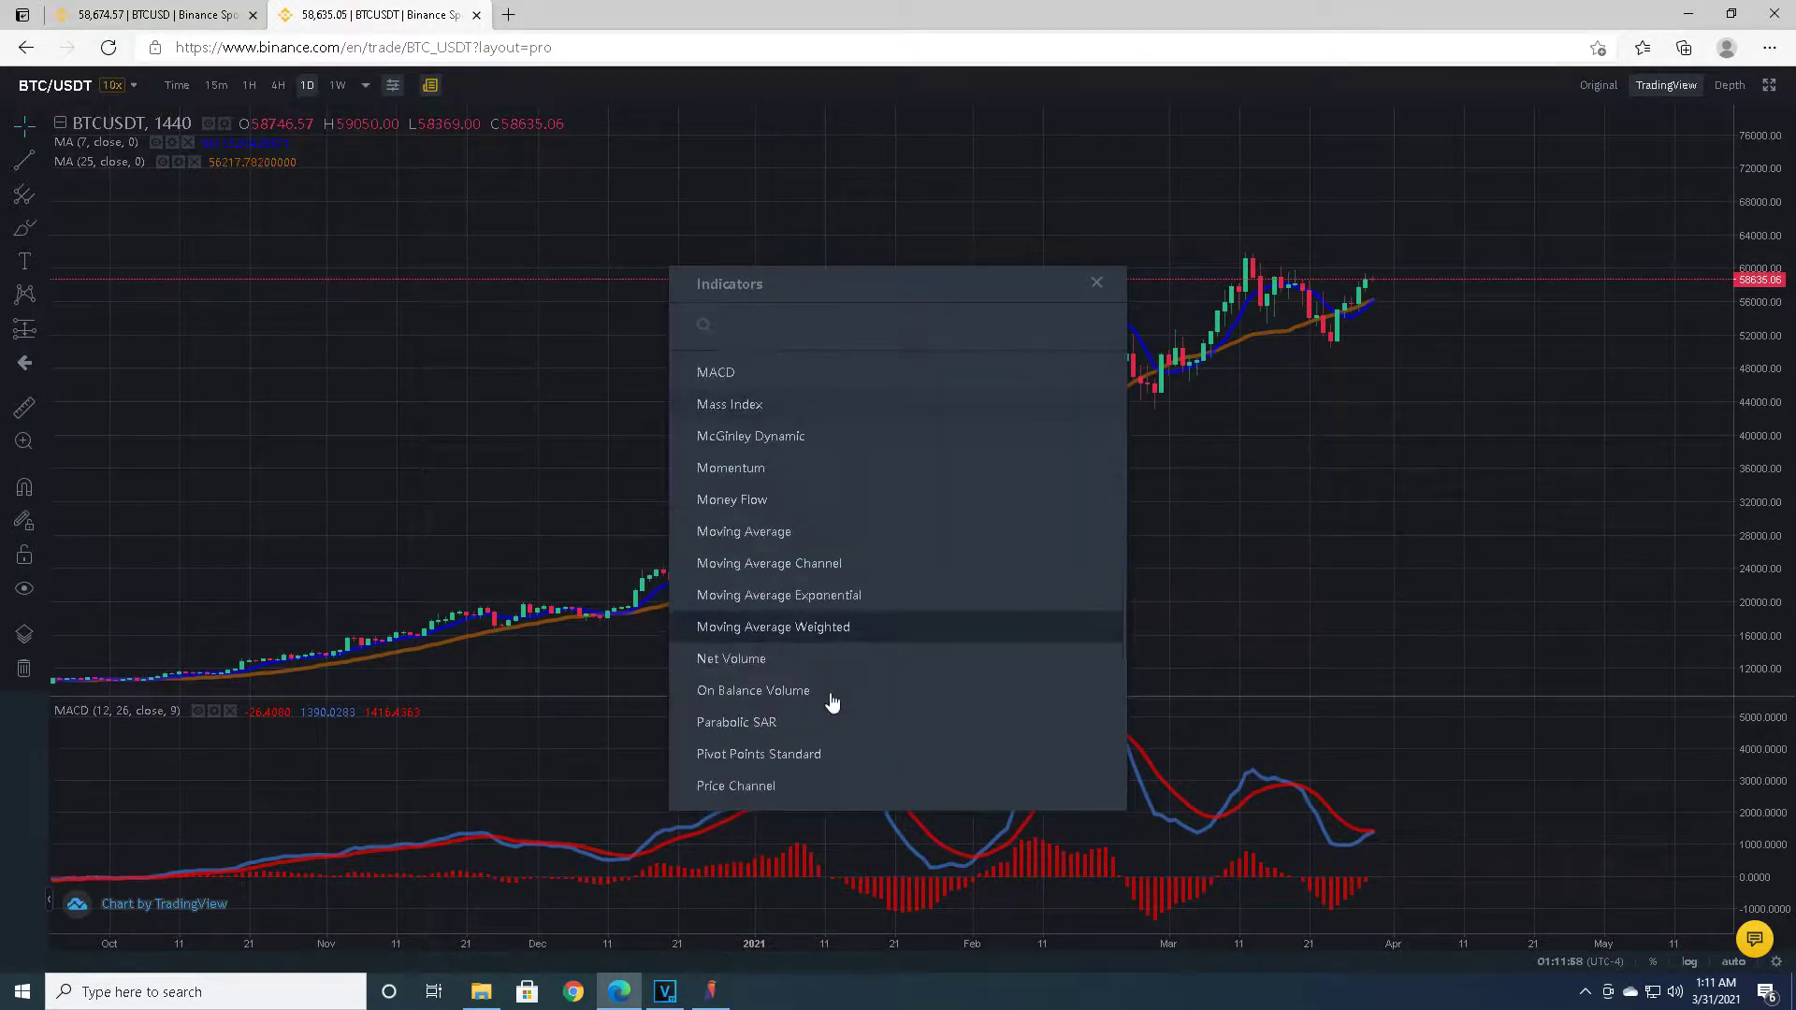
pyautogui.scroll(-5, 835, 691)
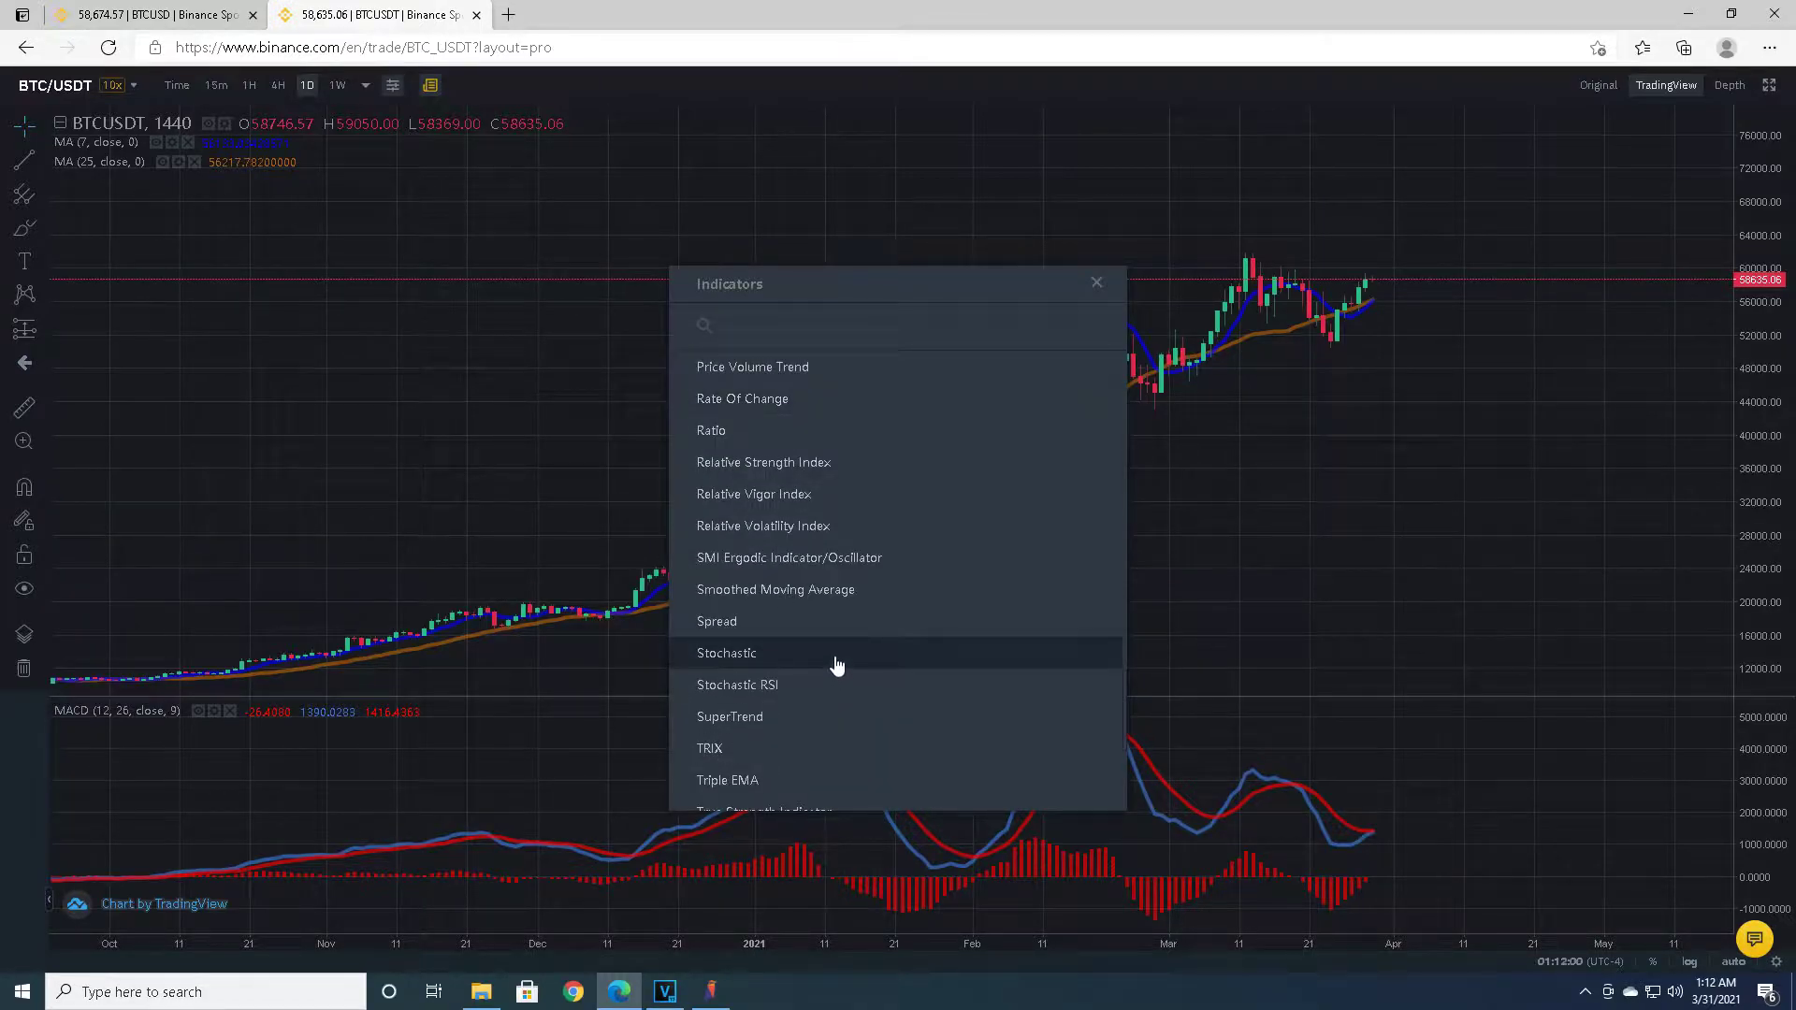
pyautogui.scroll(-1, 837, 664)
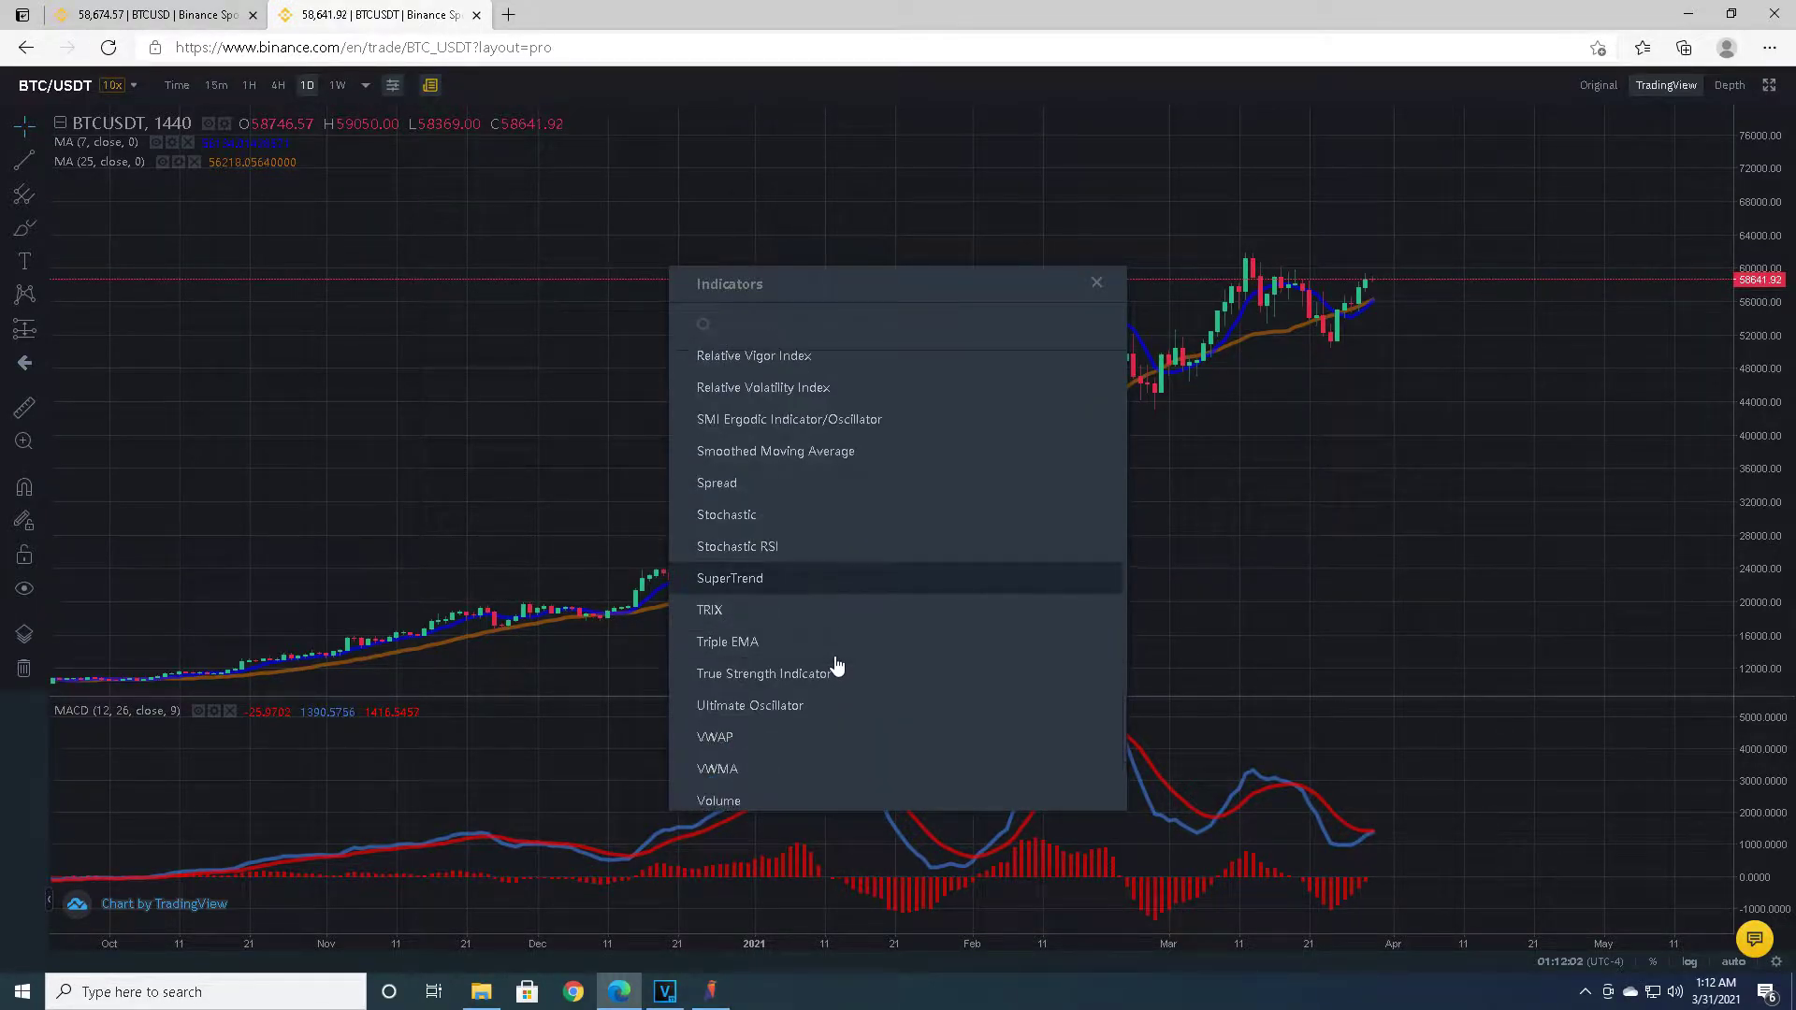
pyautogui.scroll(-1, 837, 664)
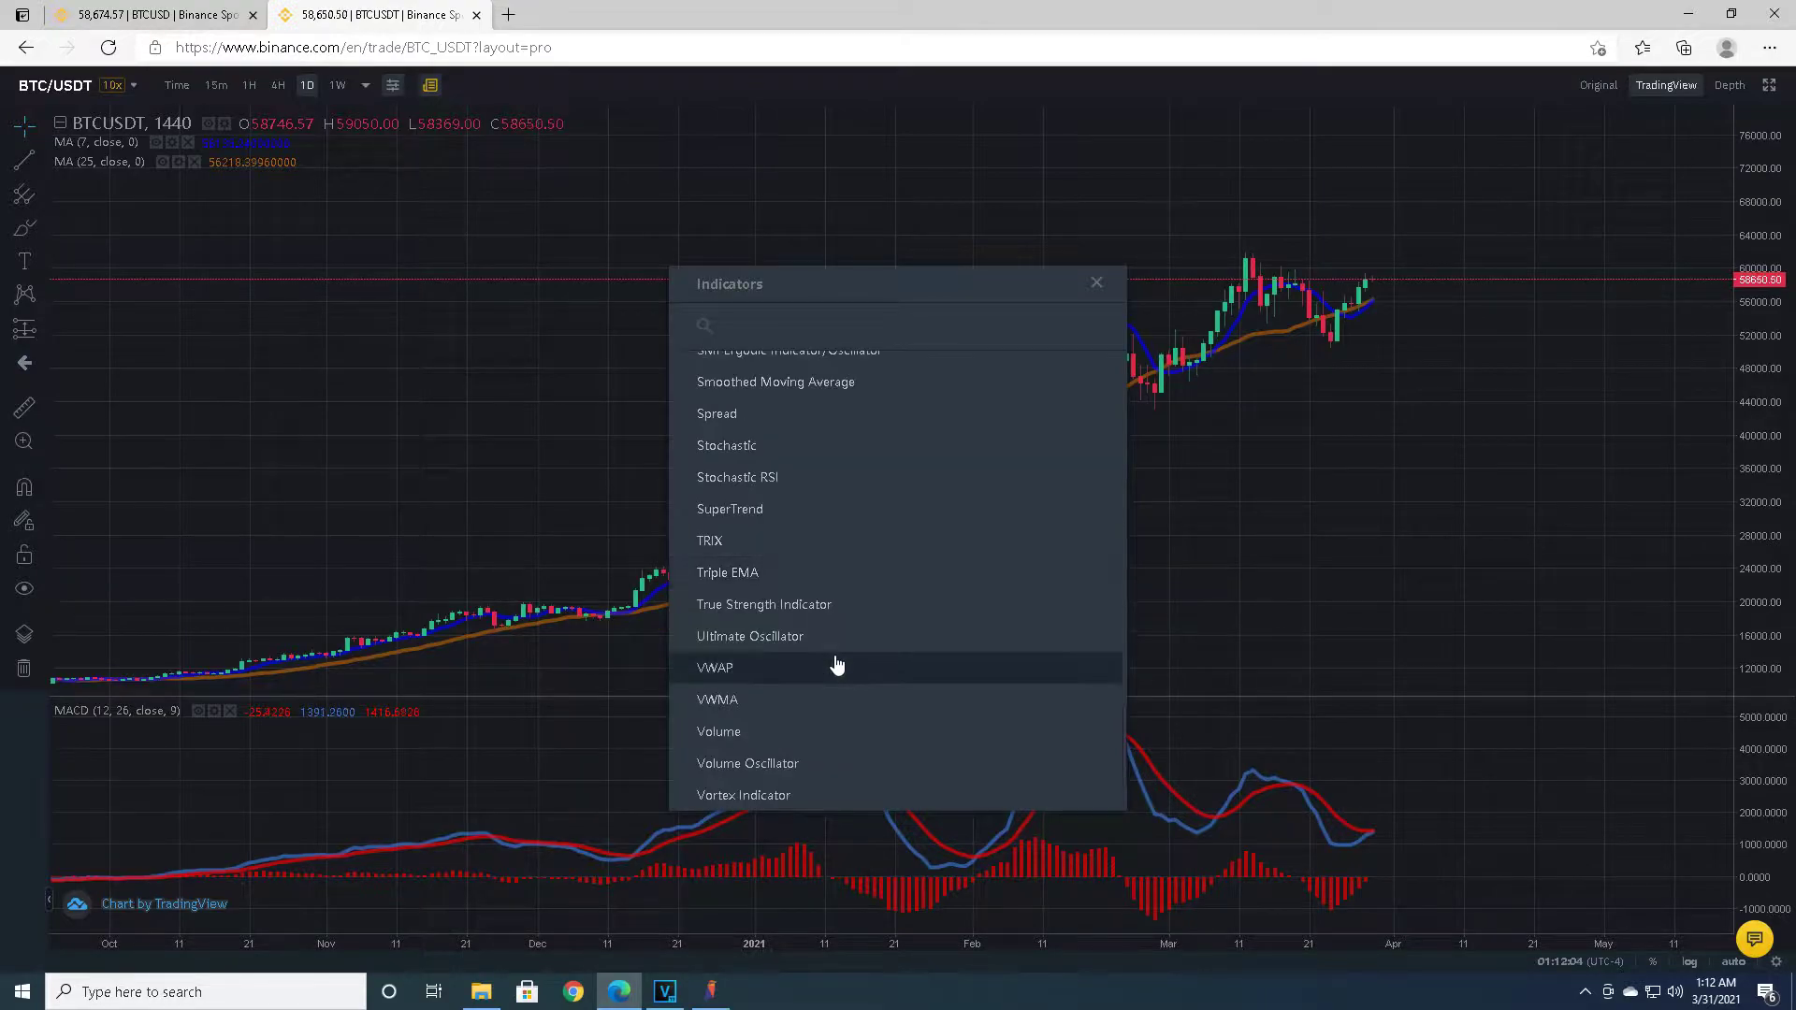
pyautogui.scroll(-2, 837, 662)
pyautogui.scroll(14, 834, 658)
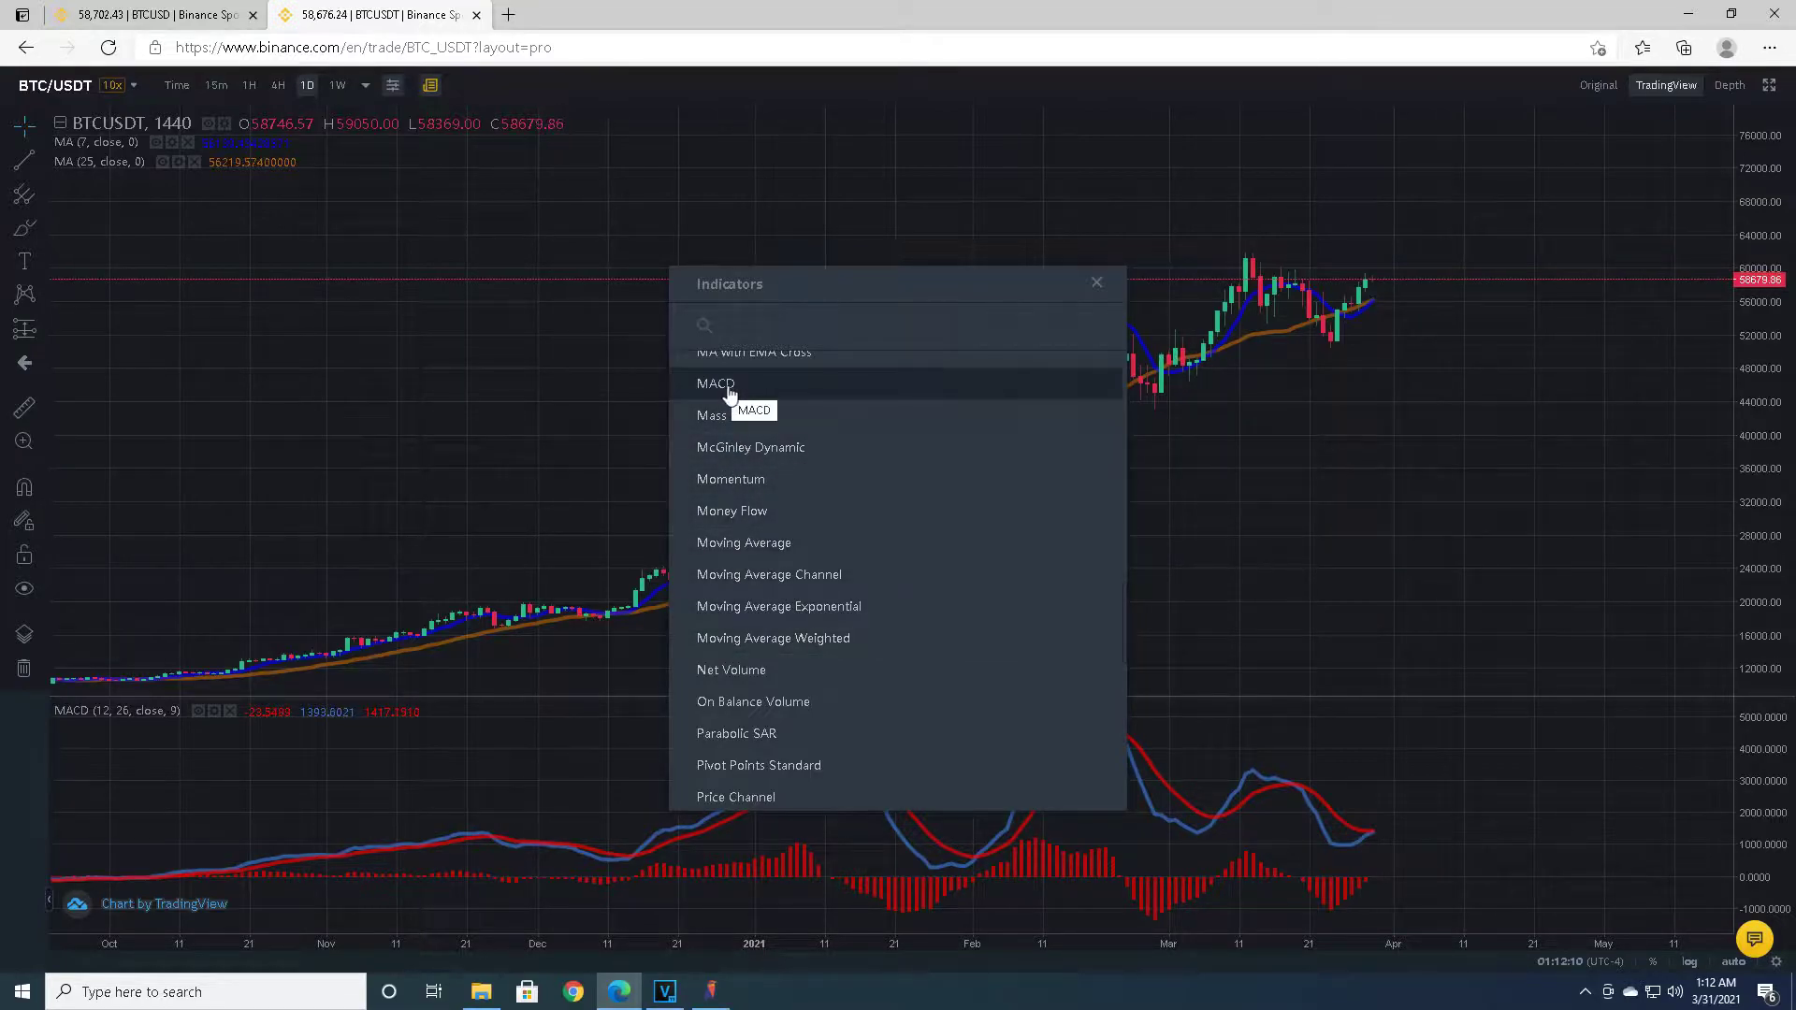
pyautogui.click(1097, 283)
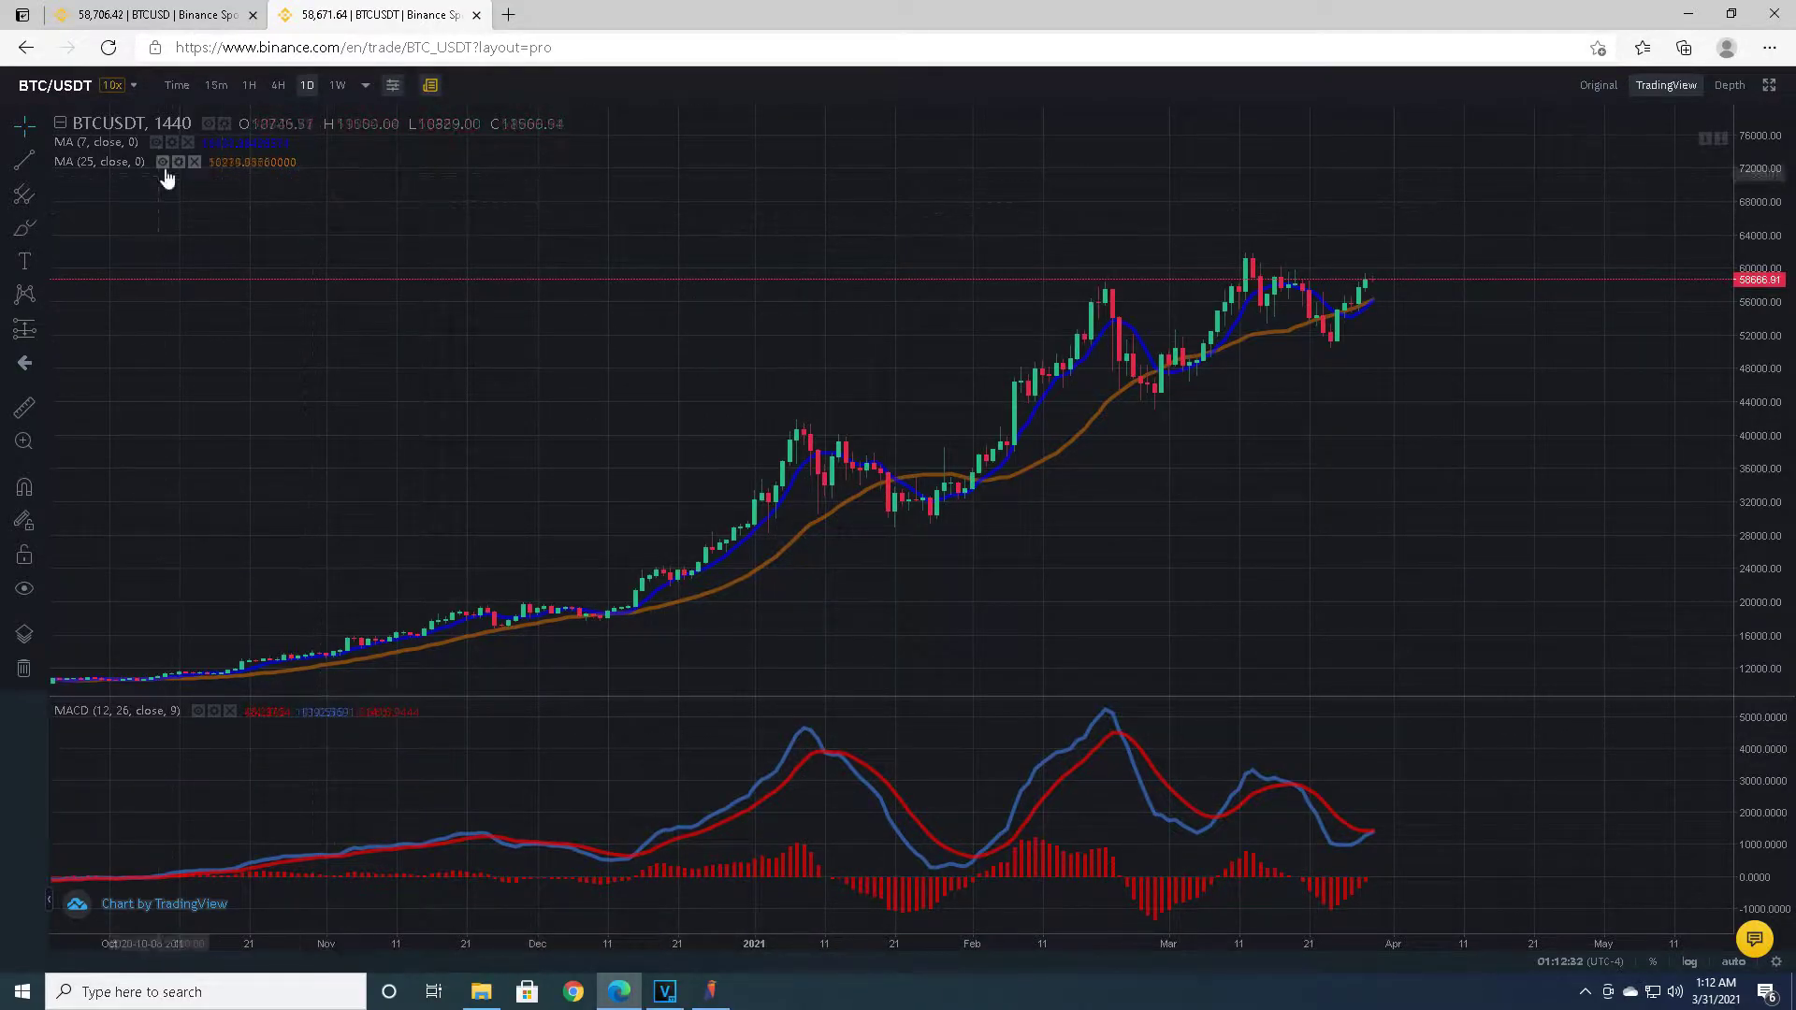
# Replace the two moving averages on the BTC/USDT price chart with the EMA Cross indicator.
pyautogui.click(188, 141)
pyautogui.click(193, 141)
pyautogui.click(430, 85)
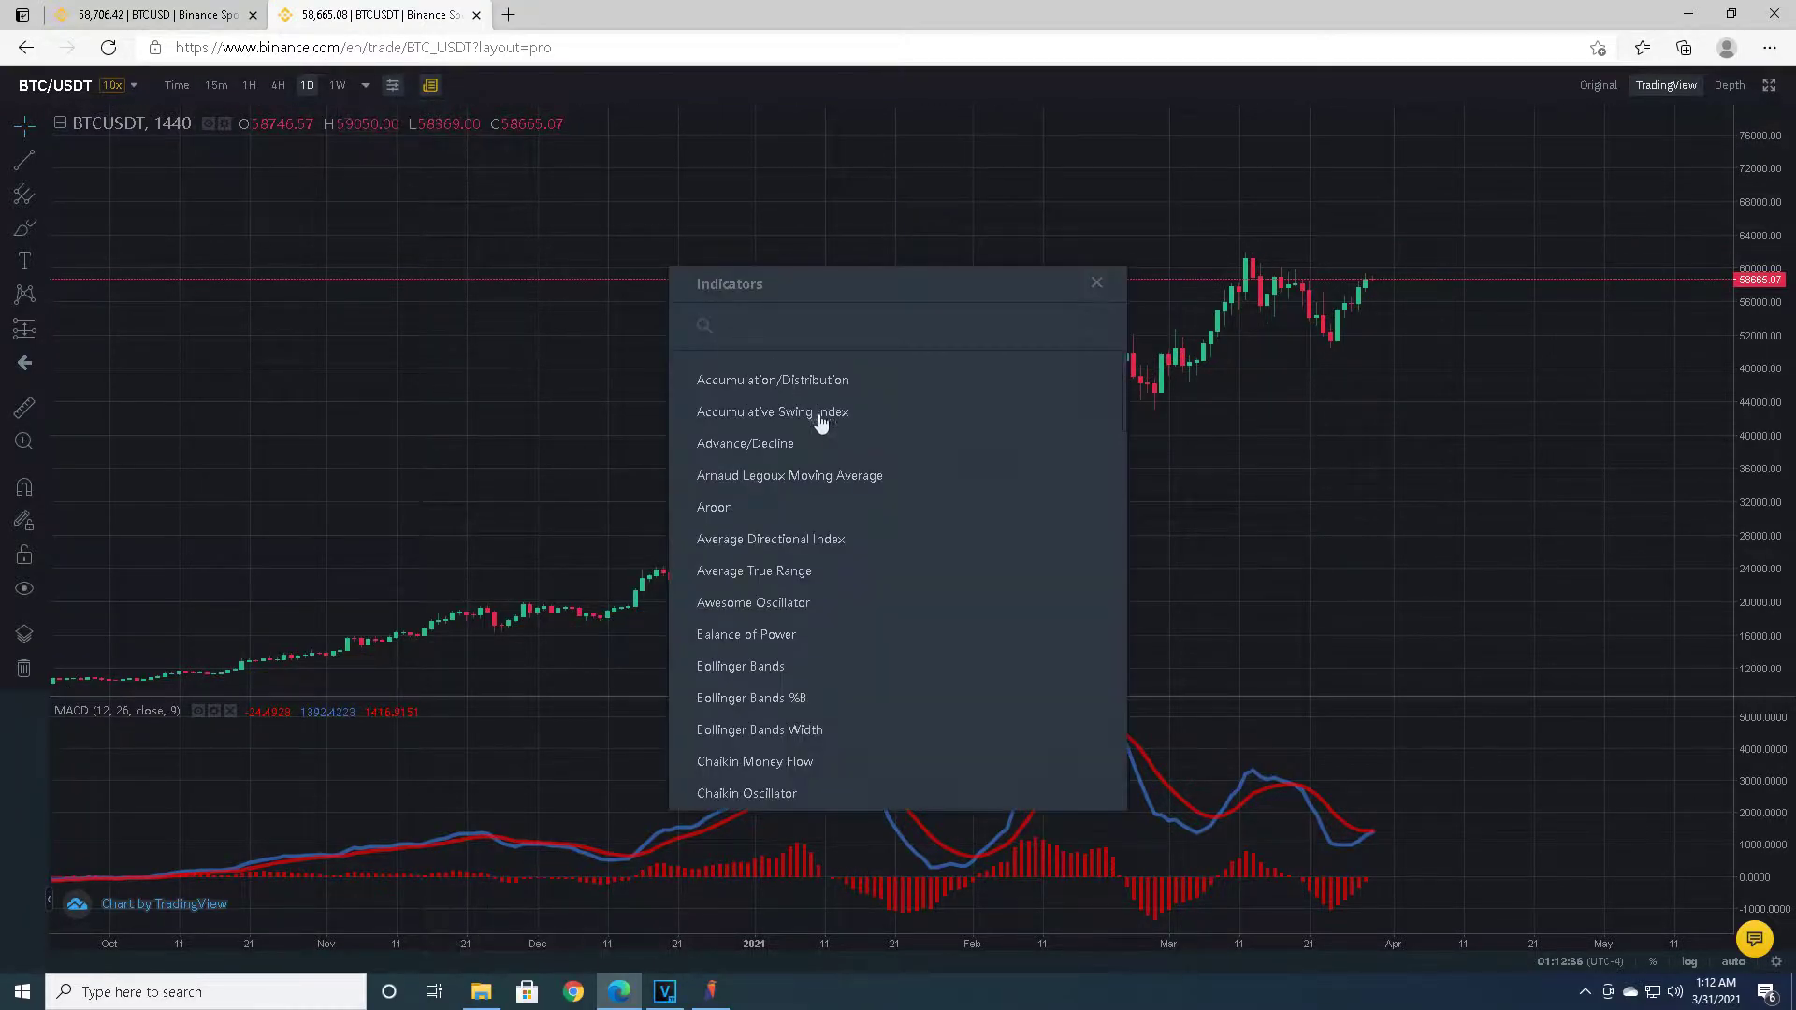
pyautogui.scroll(-5, 800, 580)
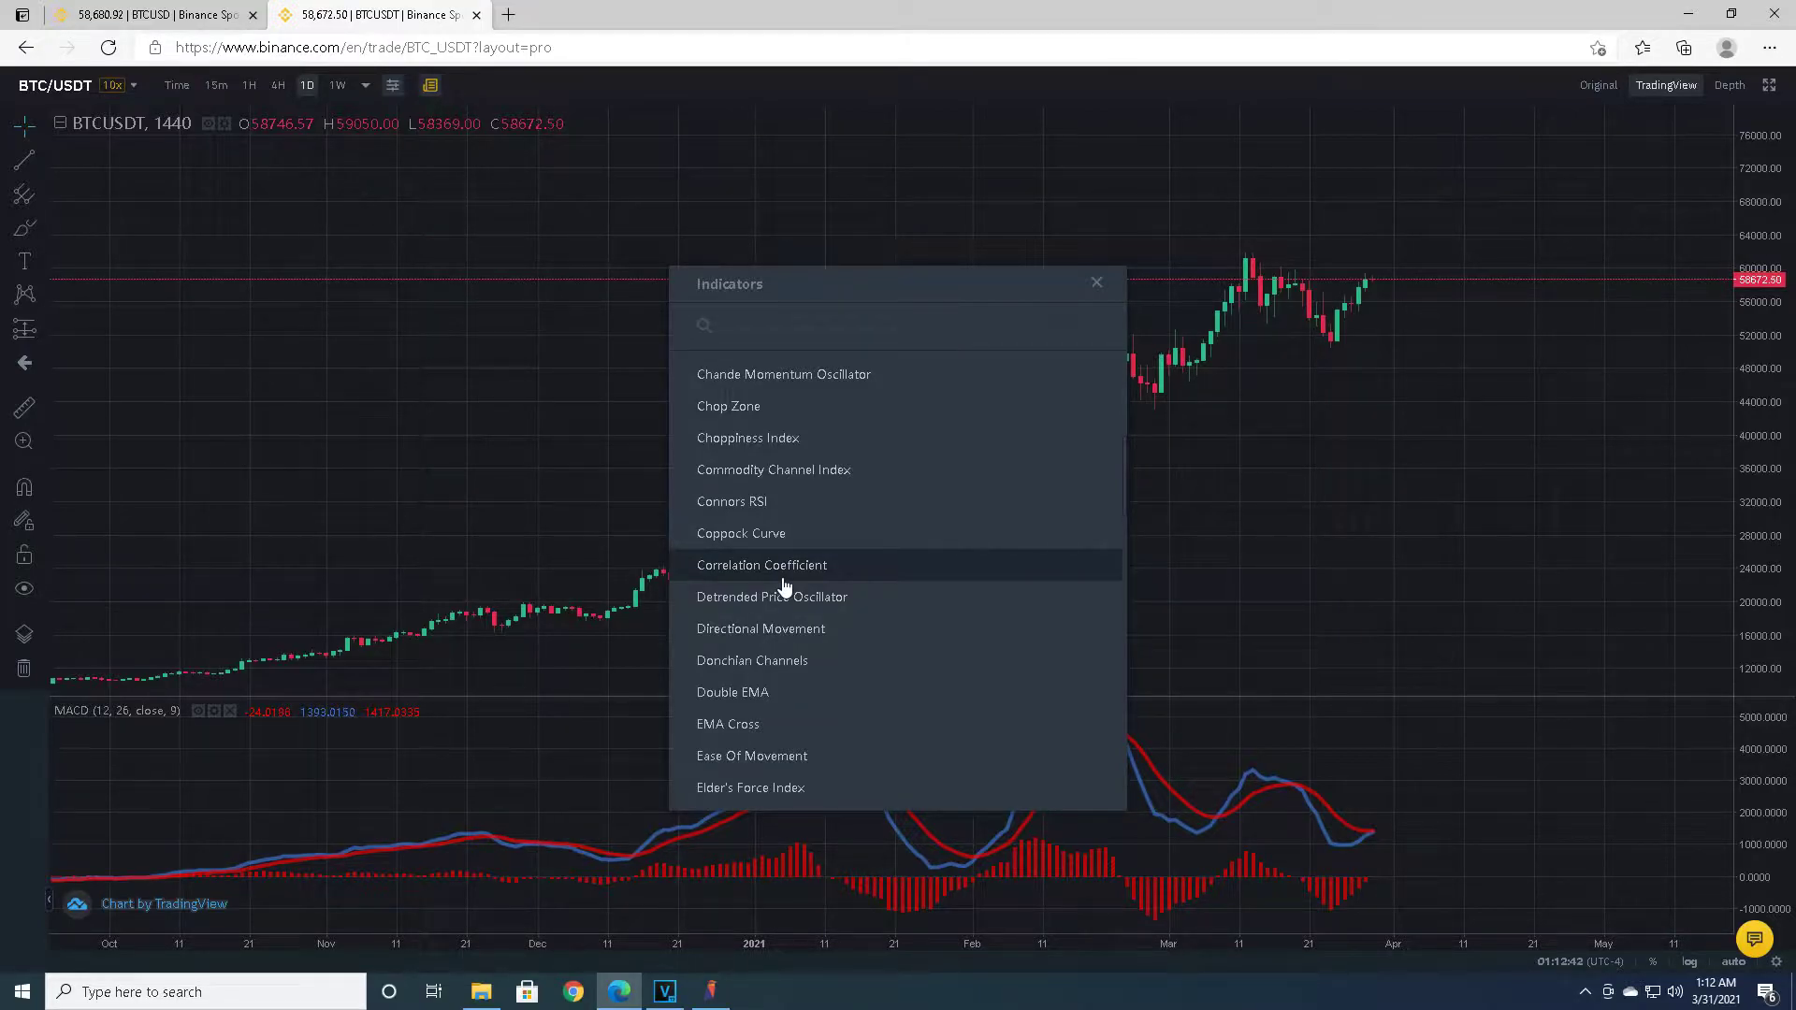
pyautogui.click(742, 726)
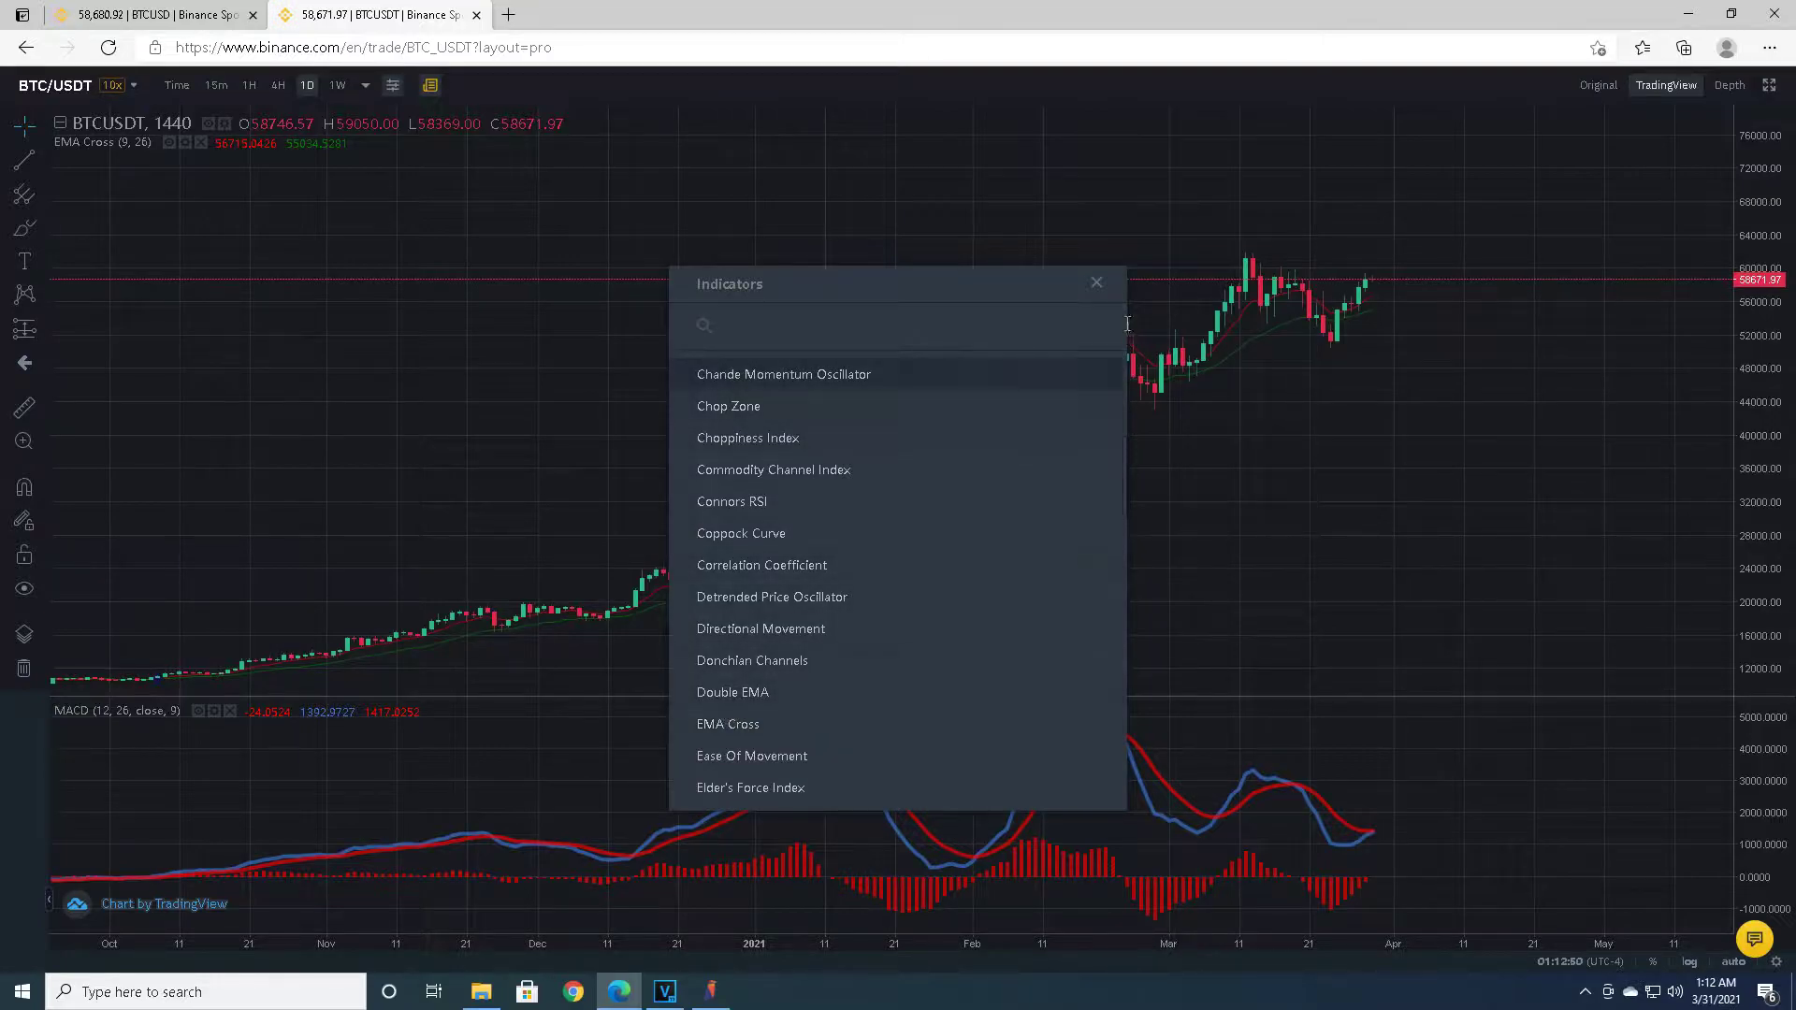
pyautogui.click(1097, 282)
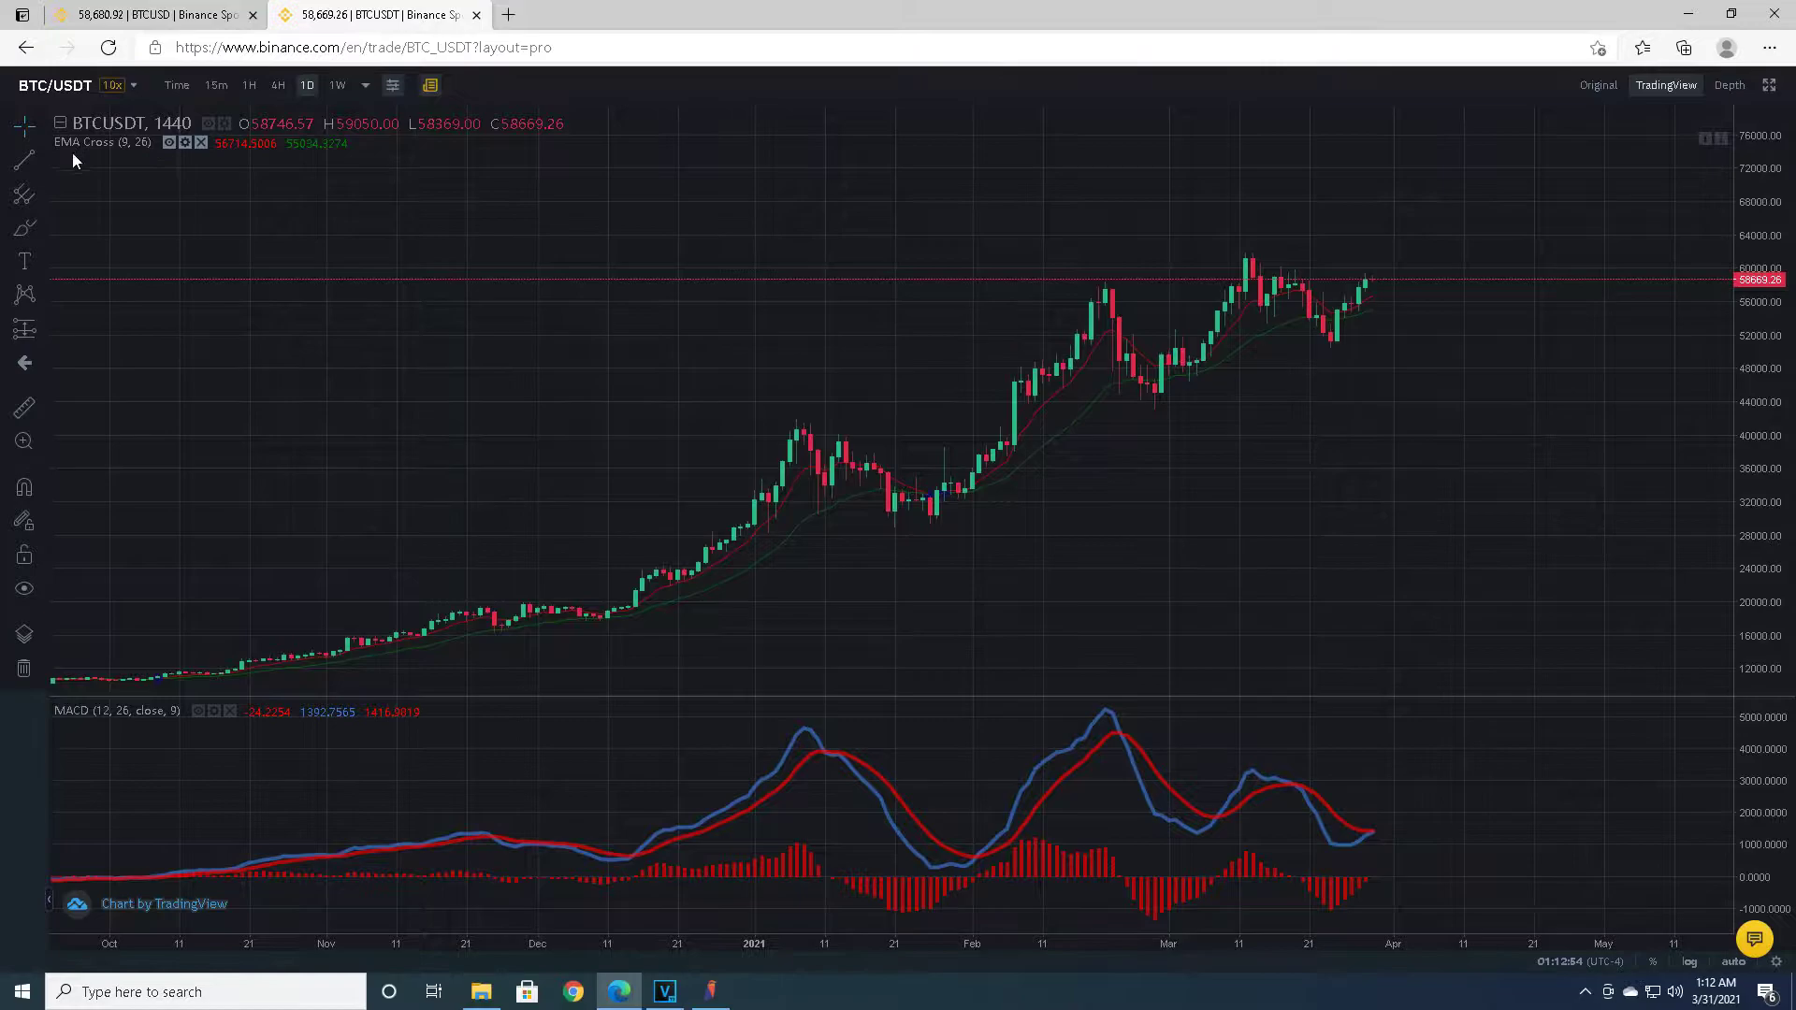
# Set the Short and Long lines of the EMA Cross indicator to maximum thickness.
pyautogui.click(184, 146)
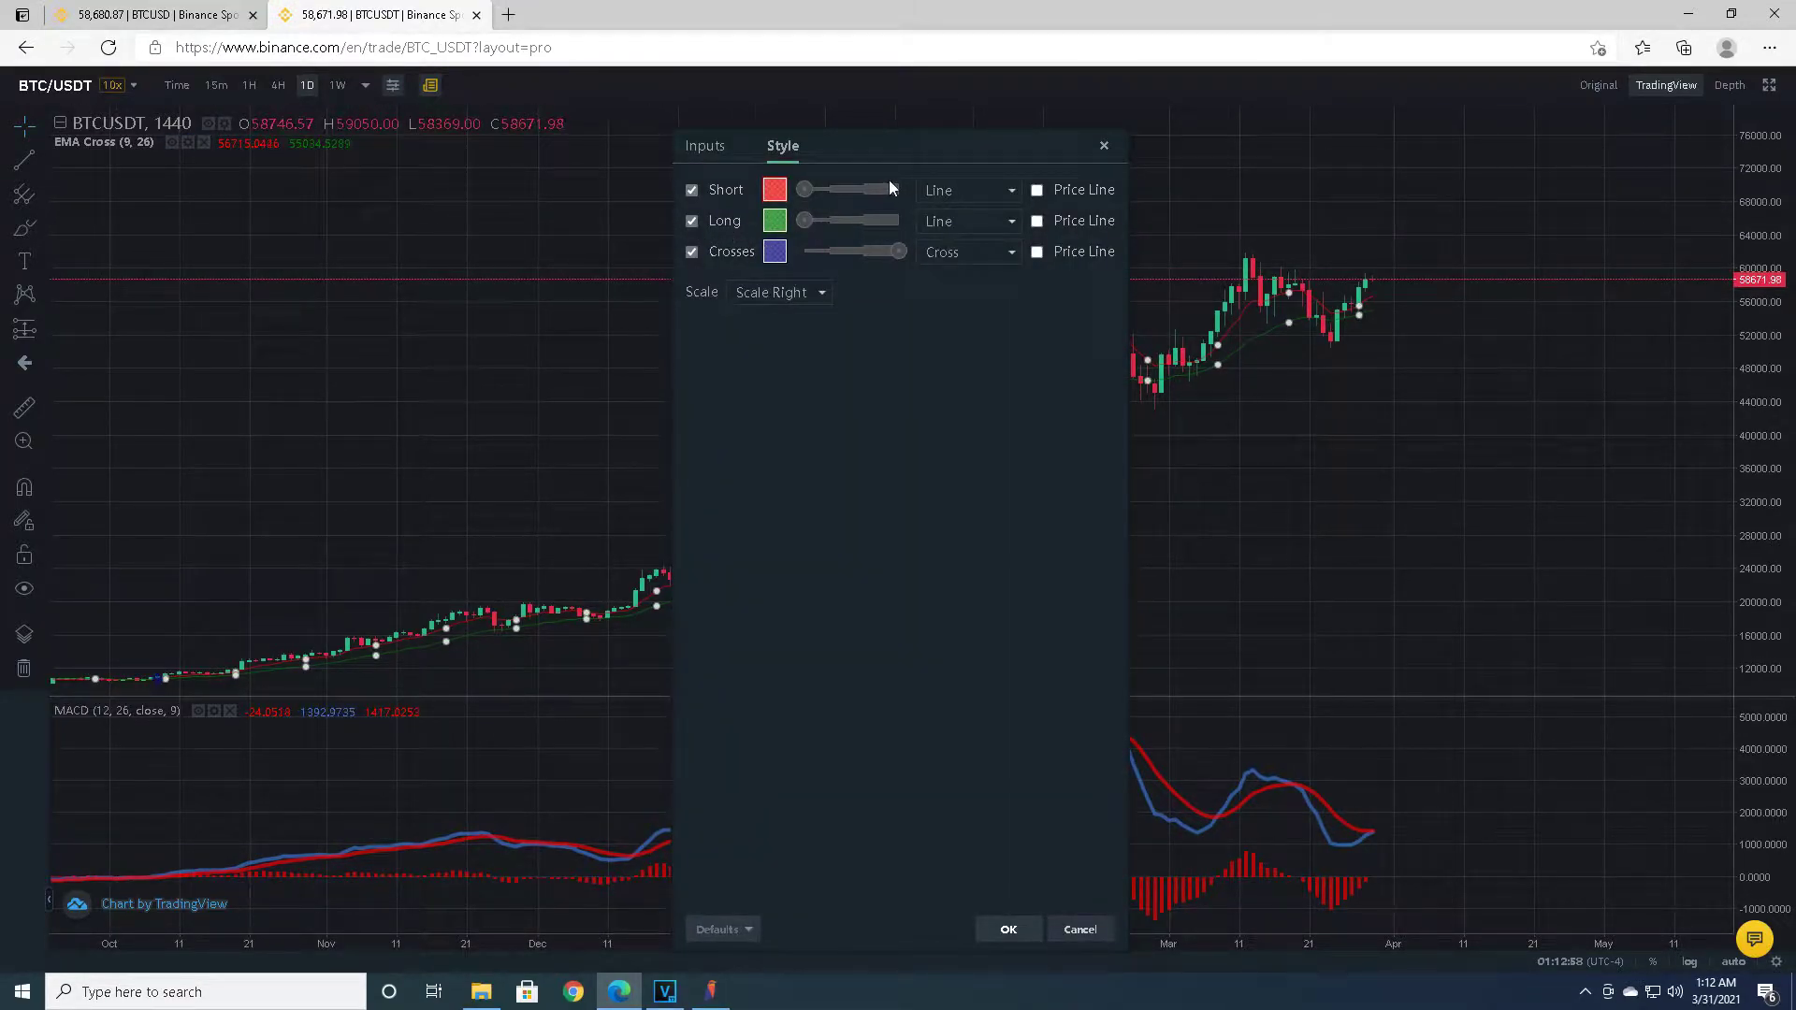
pyautogui.click(893, 189)
pyautogui.click(894, 219)
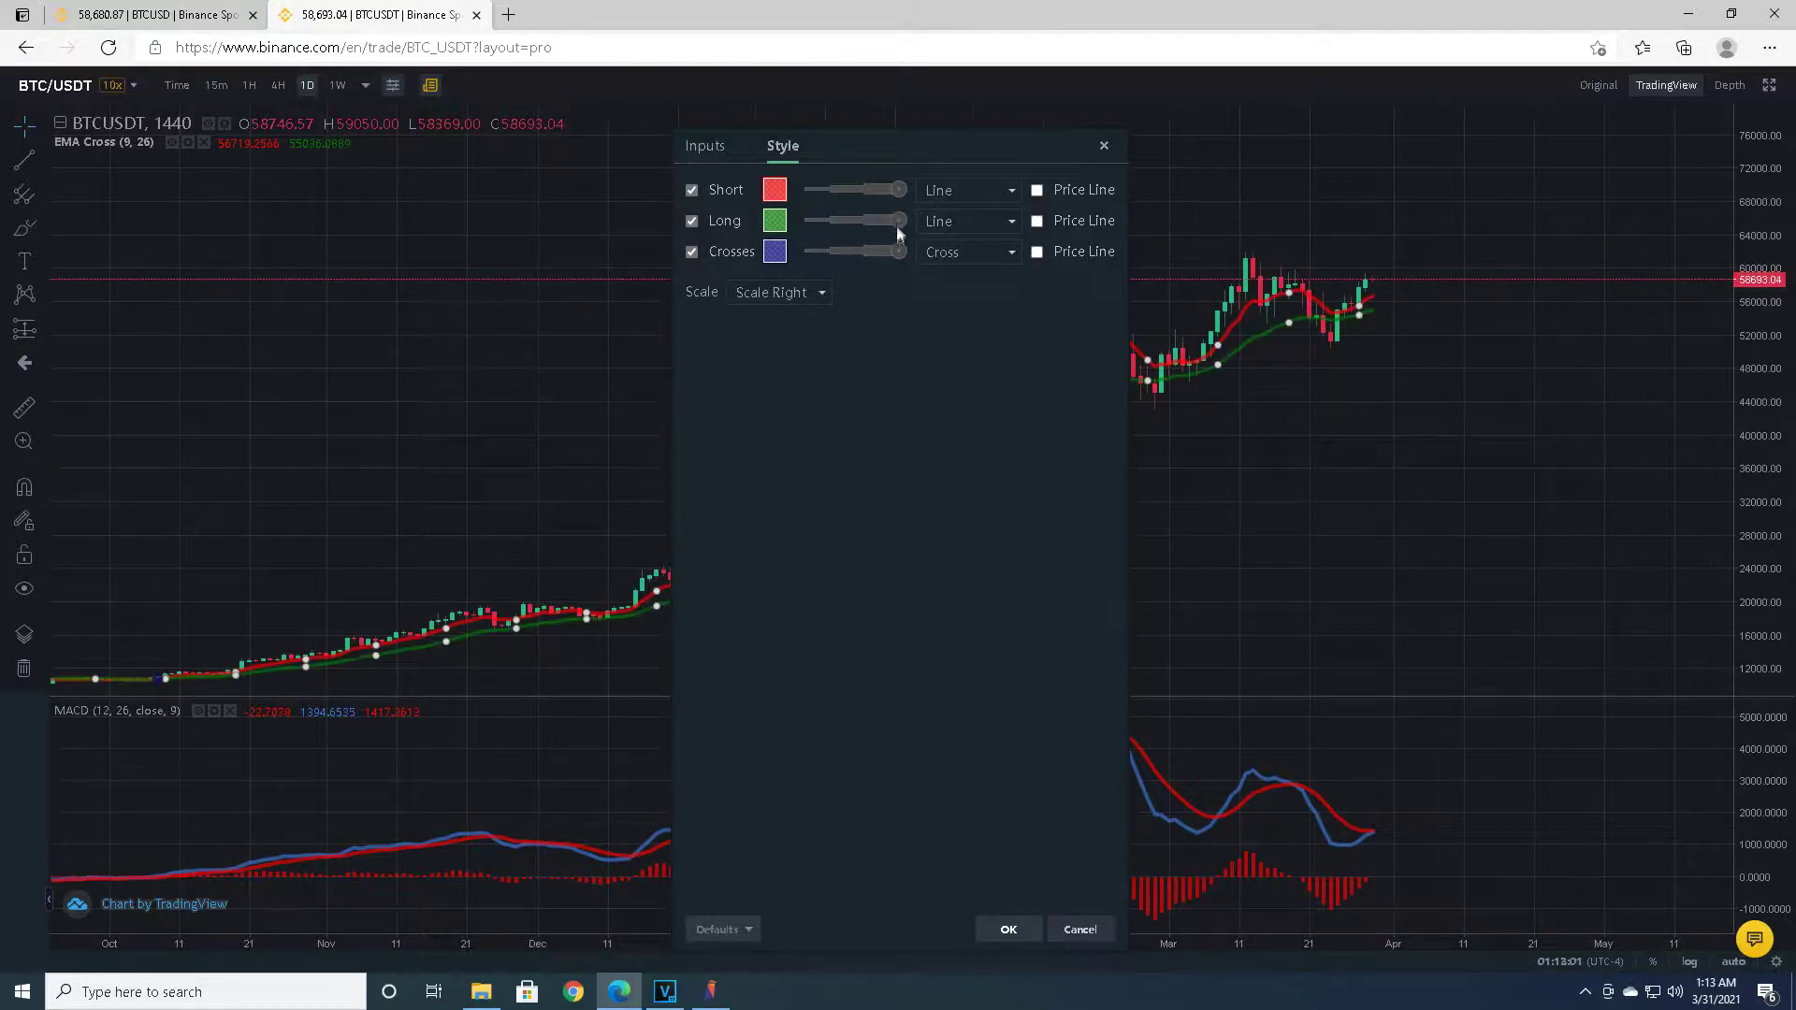
# Set the EMA Cross indicator's Short length to 12 and apply the settings.
pyautogui.click(709, 148)
pyautogui.click(788, 196)
pyautogui.doubleClick(739, 191)
pyautogui.write('12')
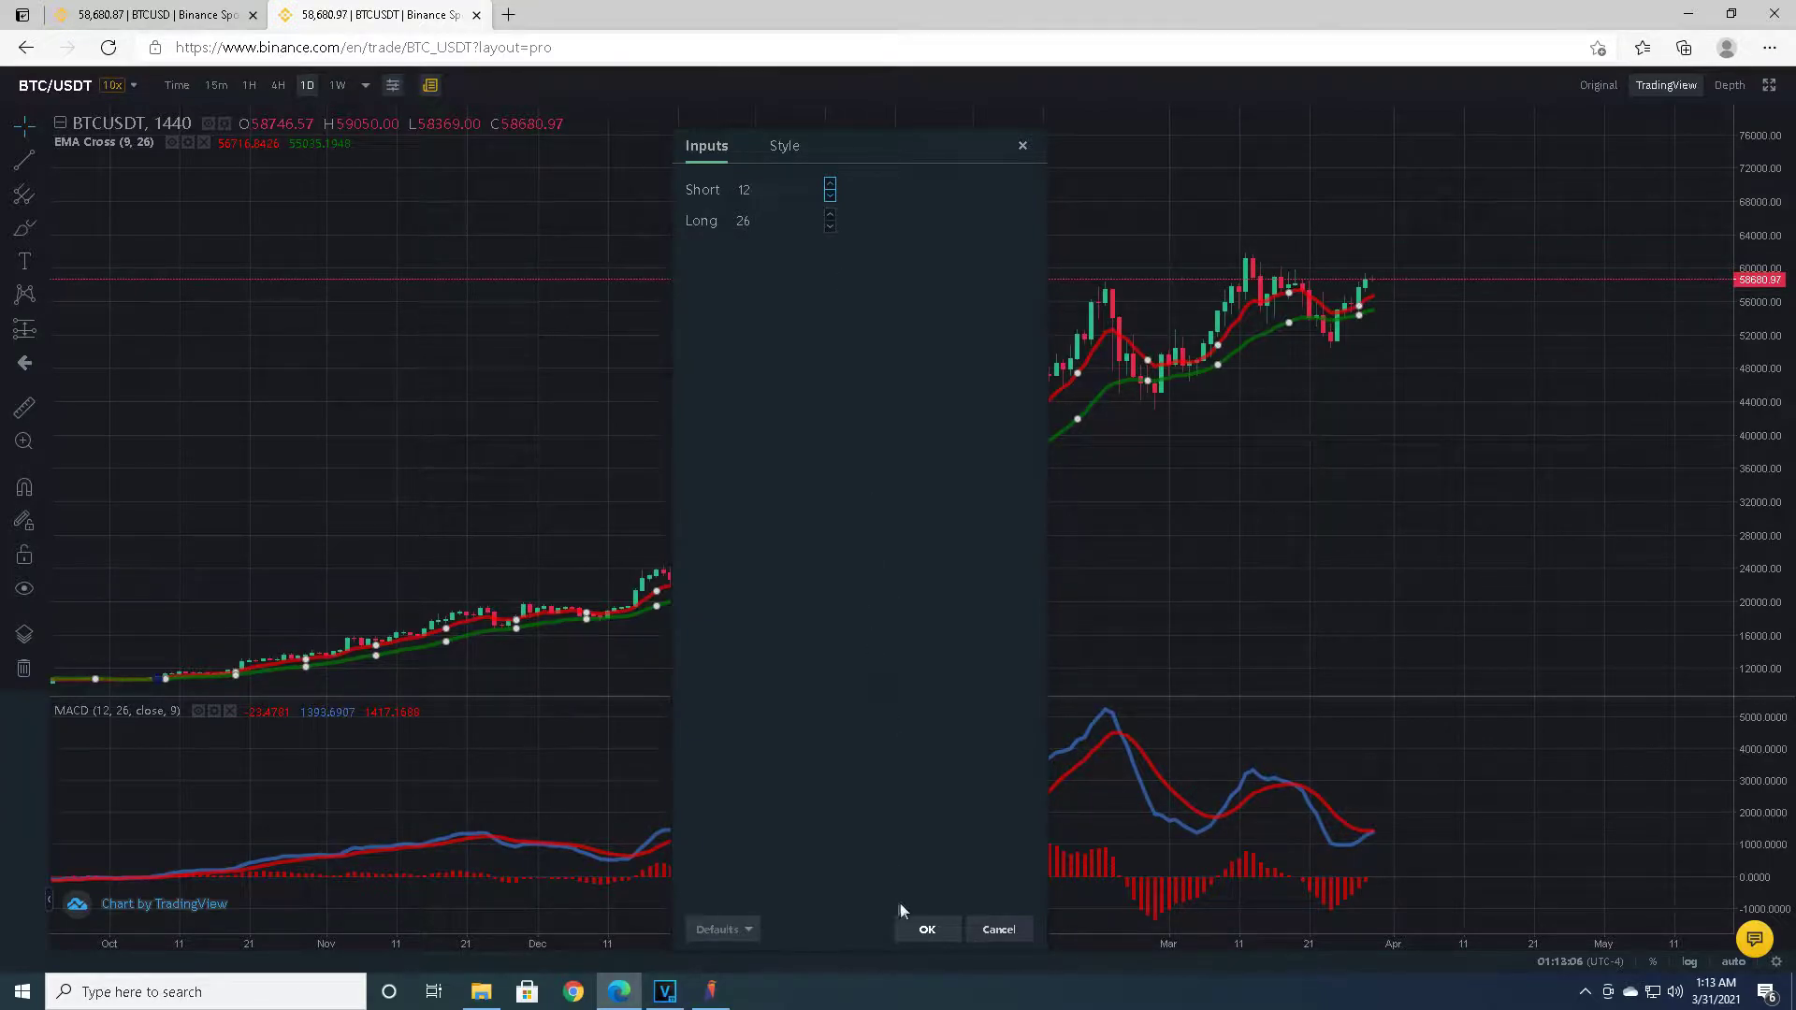
pyautogui.click(927, 929)
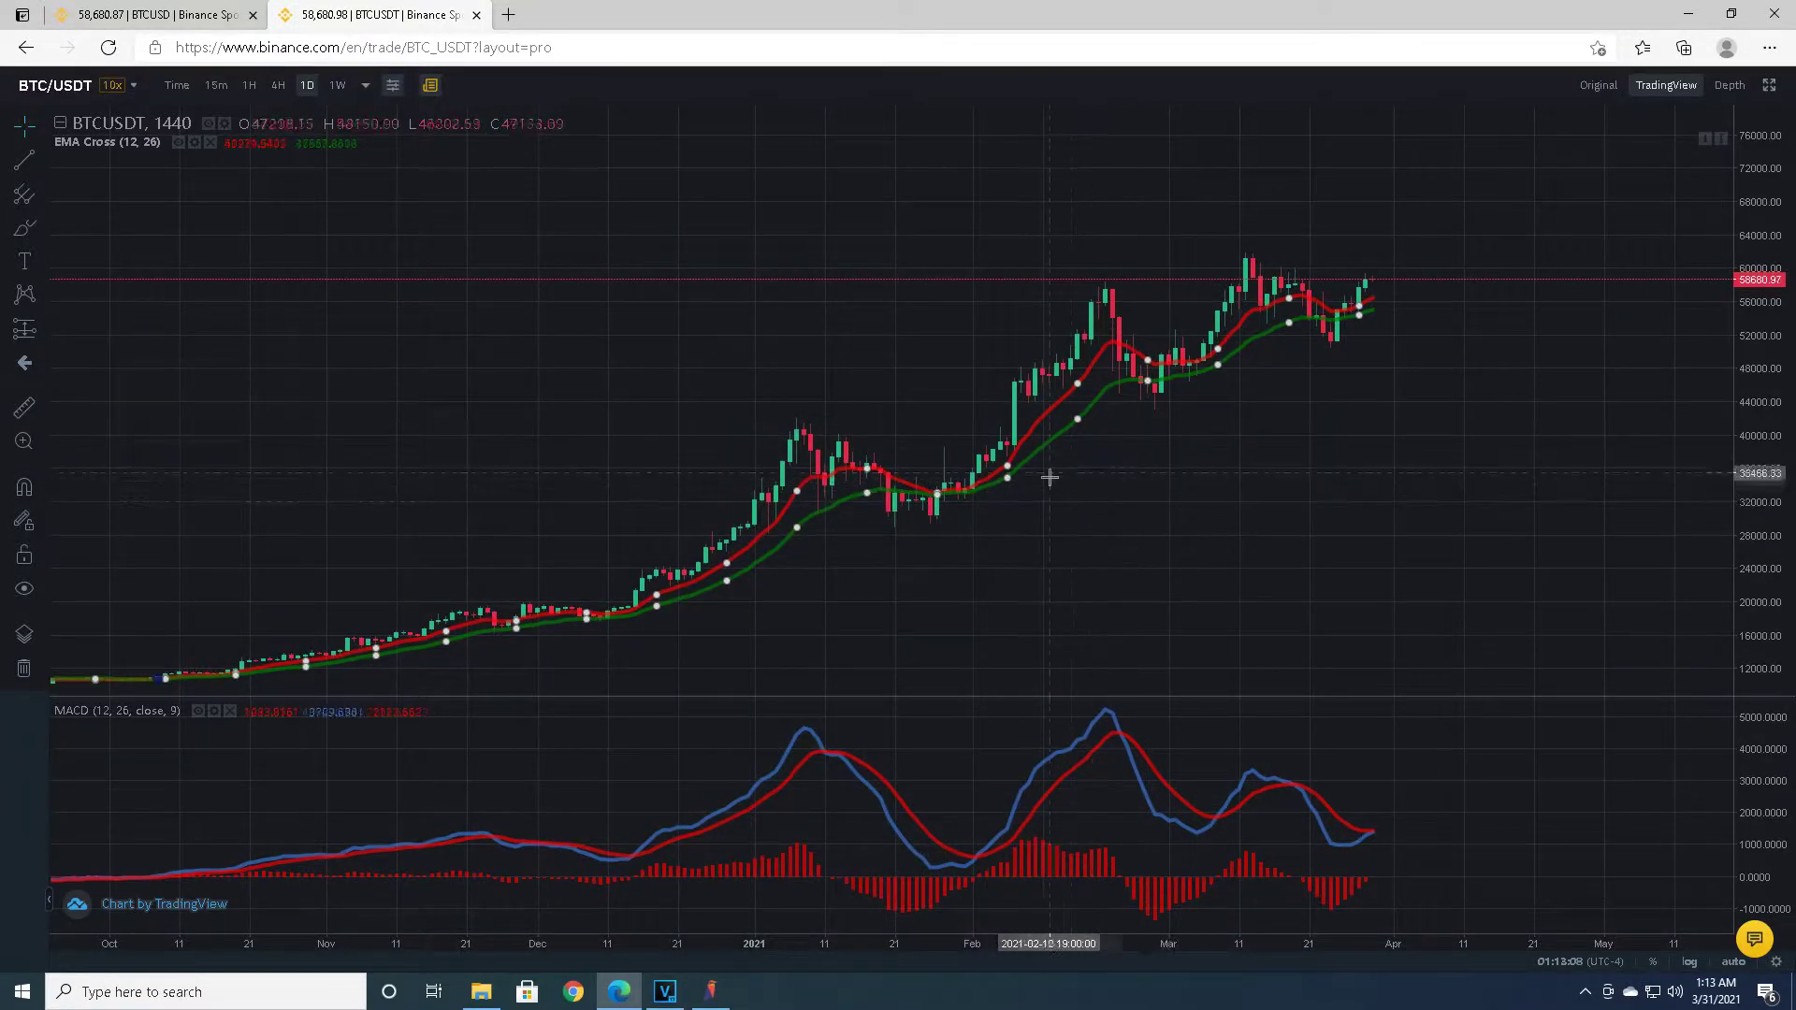
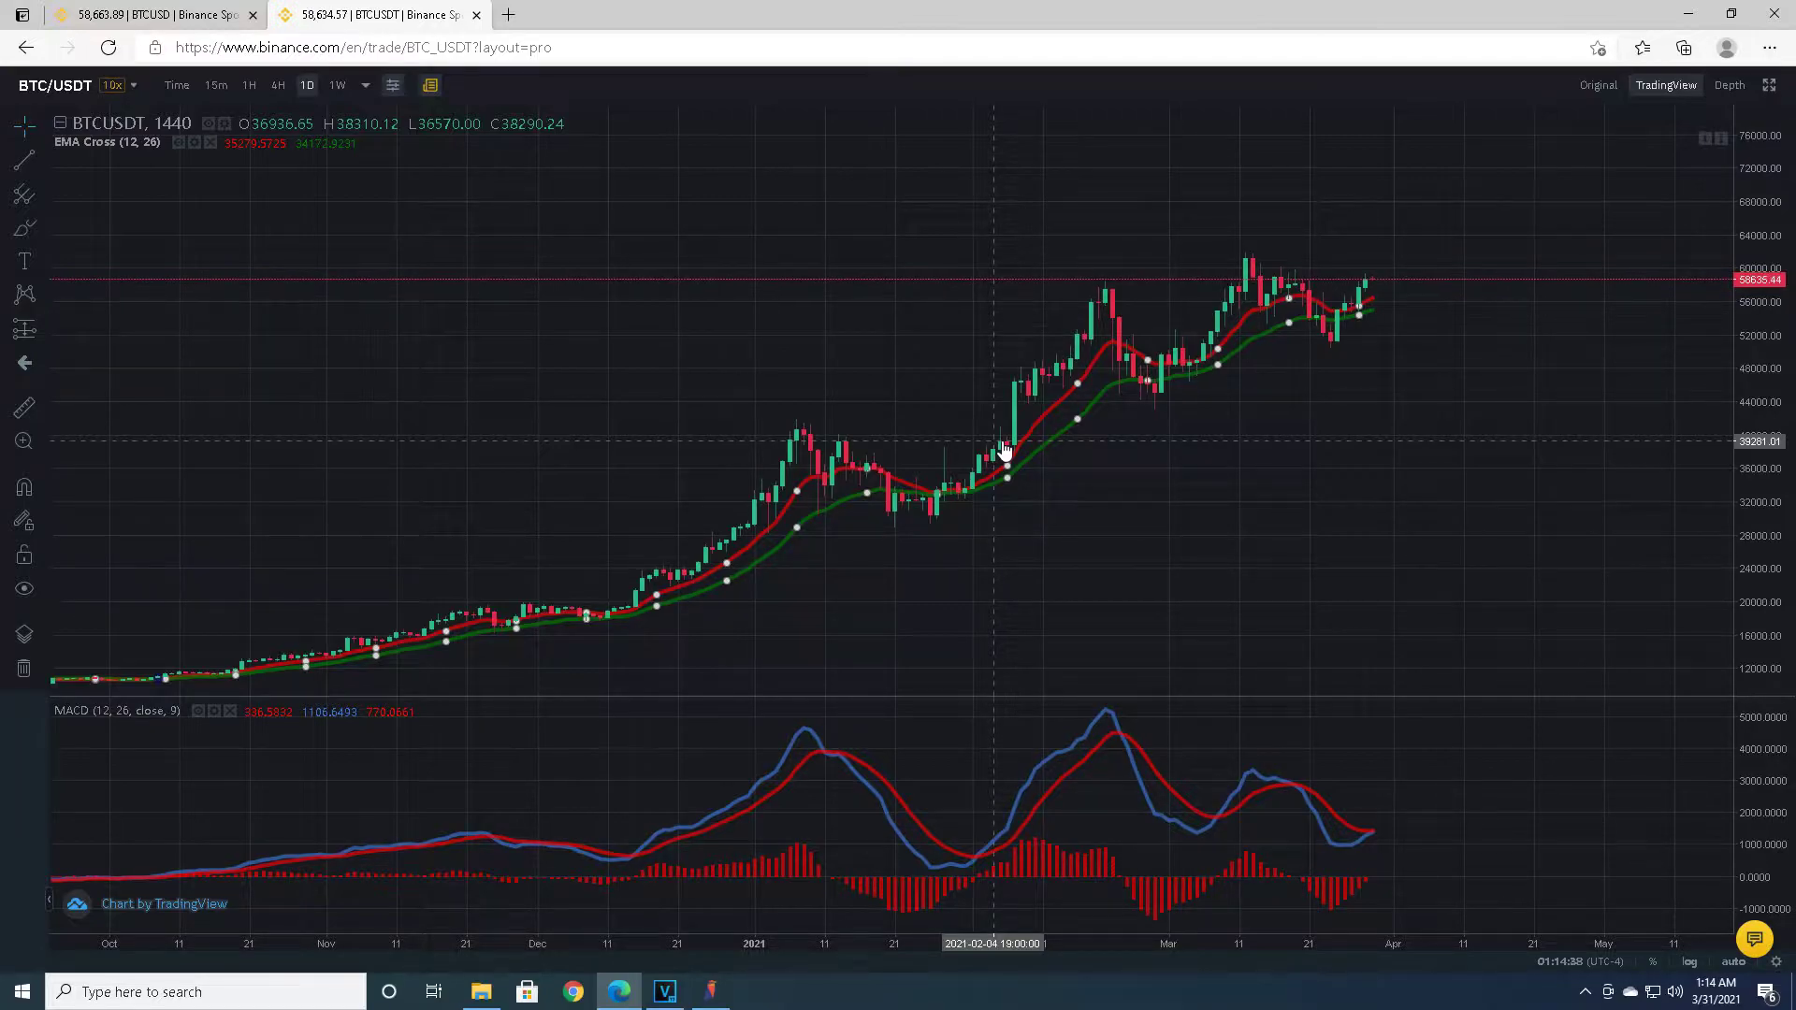
# Remove the EMA Cross indicator and add the Moving Average indicator to the price chart twice.
pyautogui.click(212, 144)
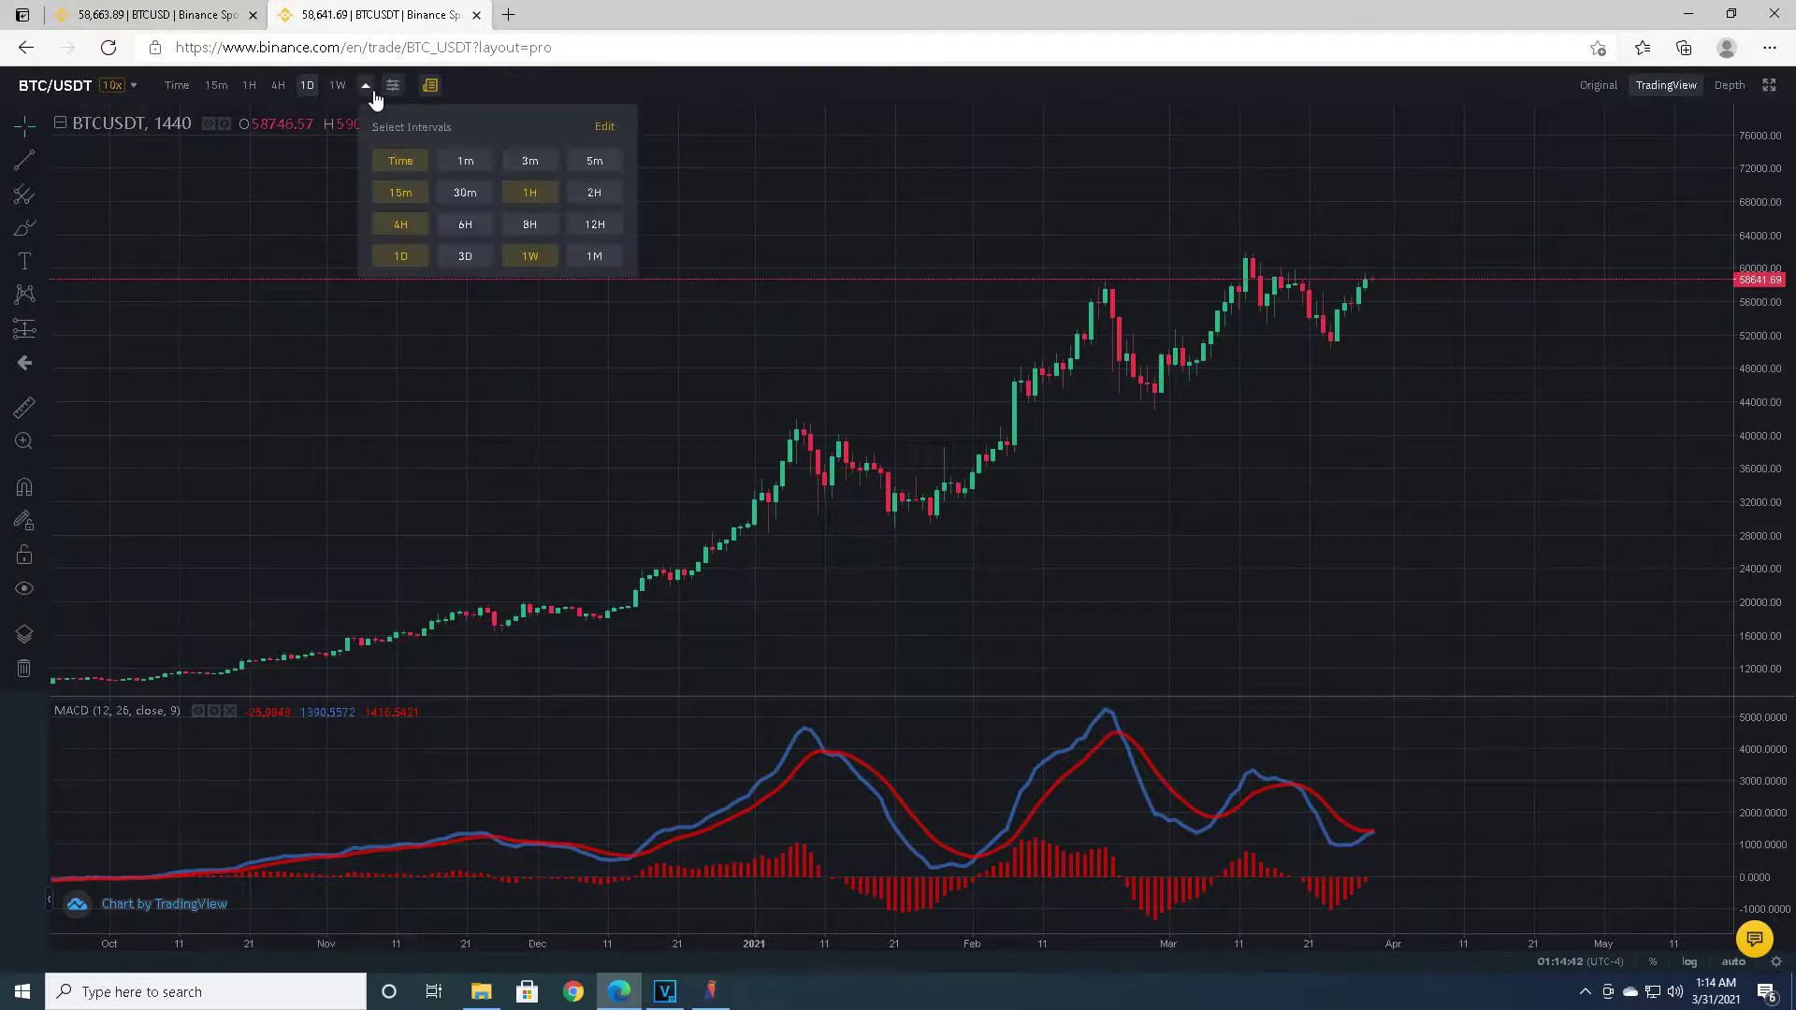
pyautogui.click(403, 88)
pyautogui.scroll(-8, 804, 589)
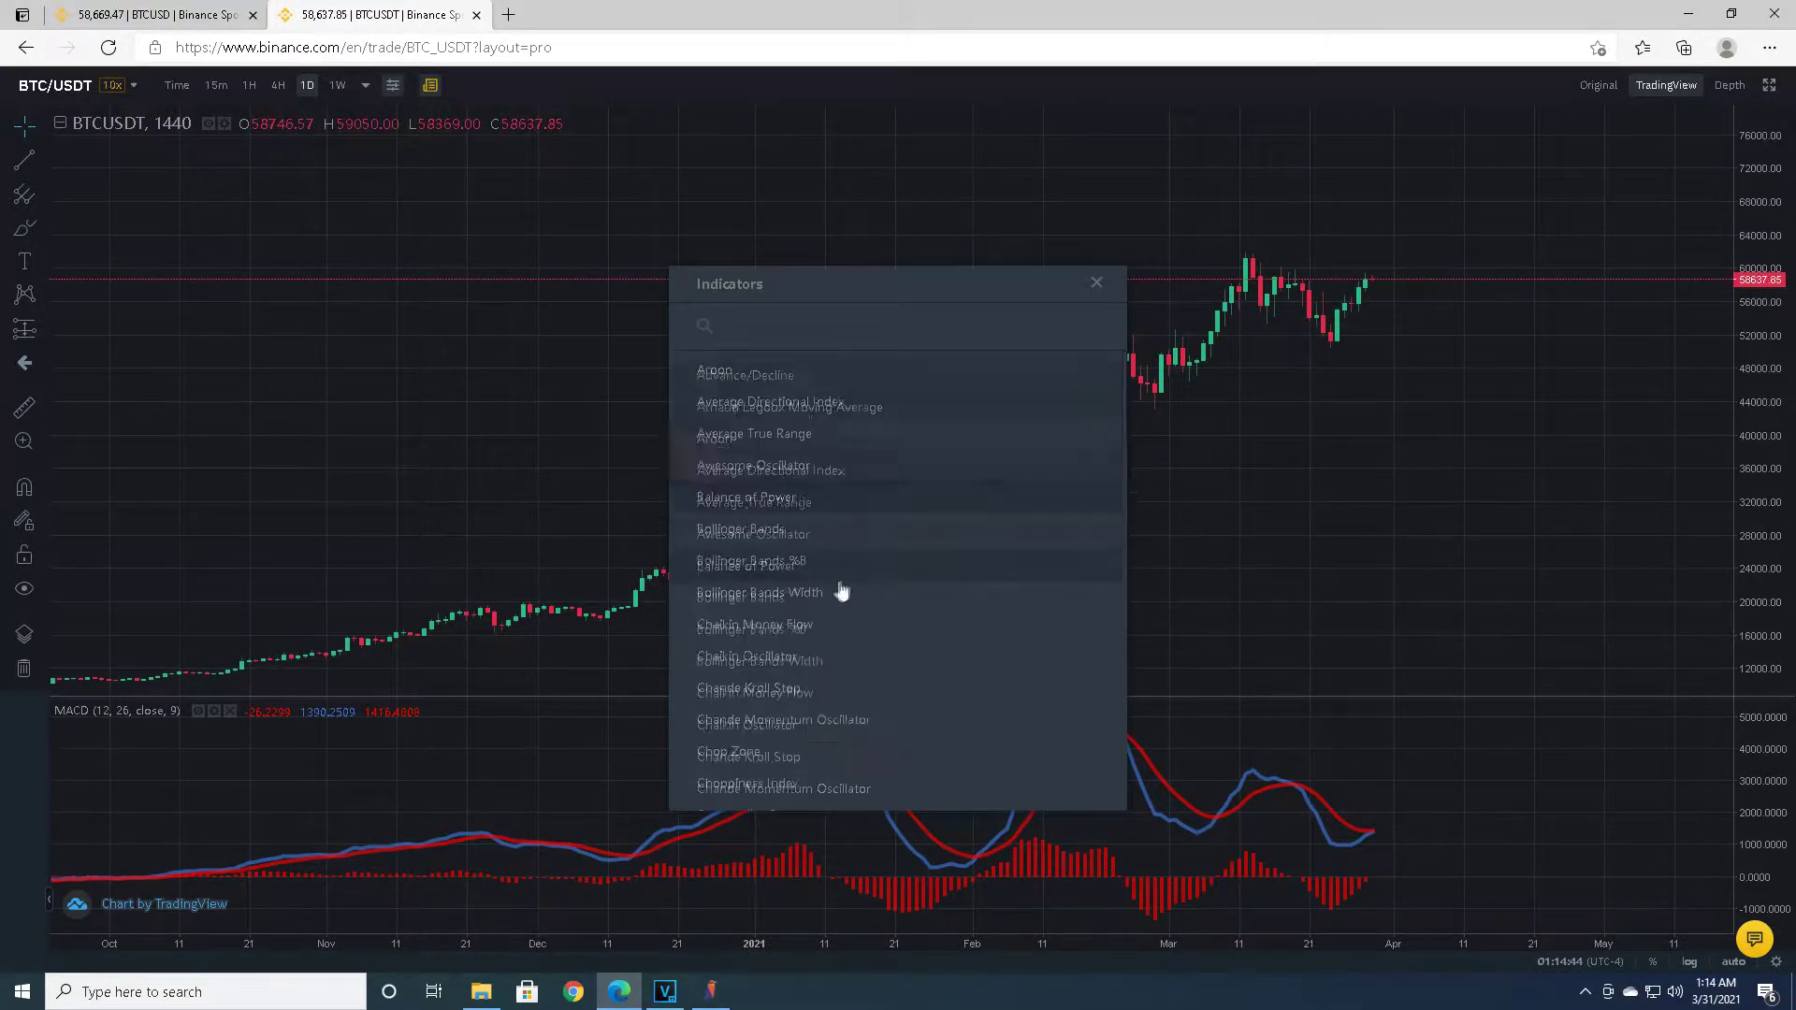
pyautogui.scroll(-5, 789, 600)
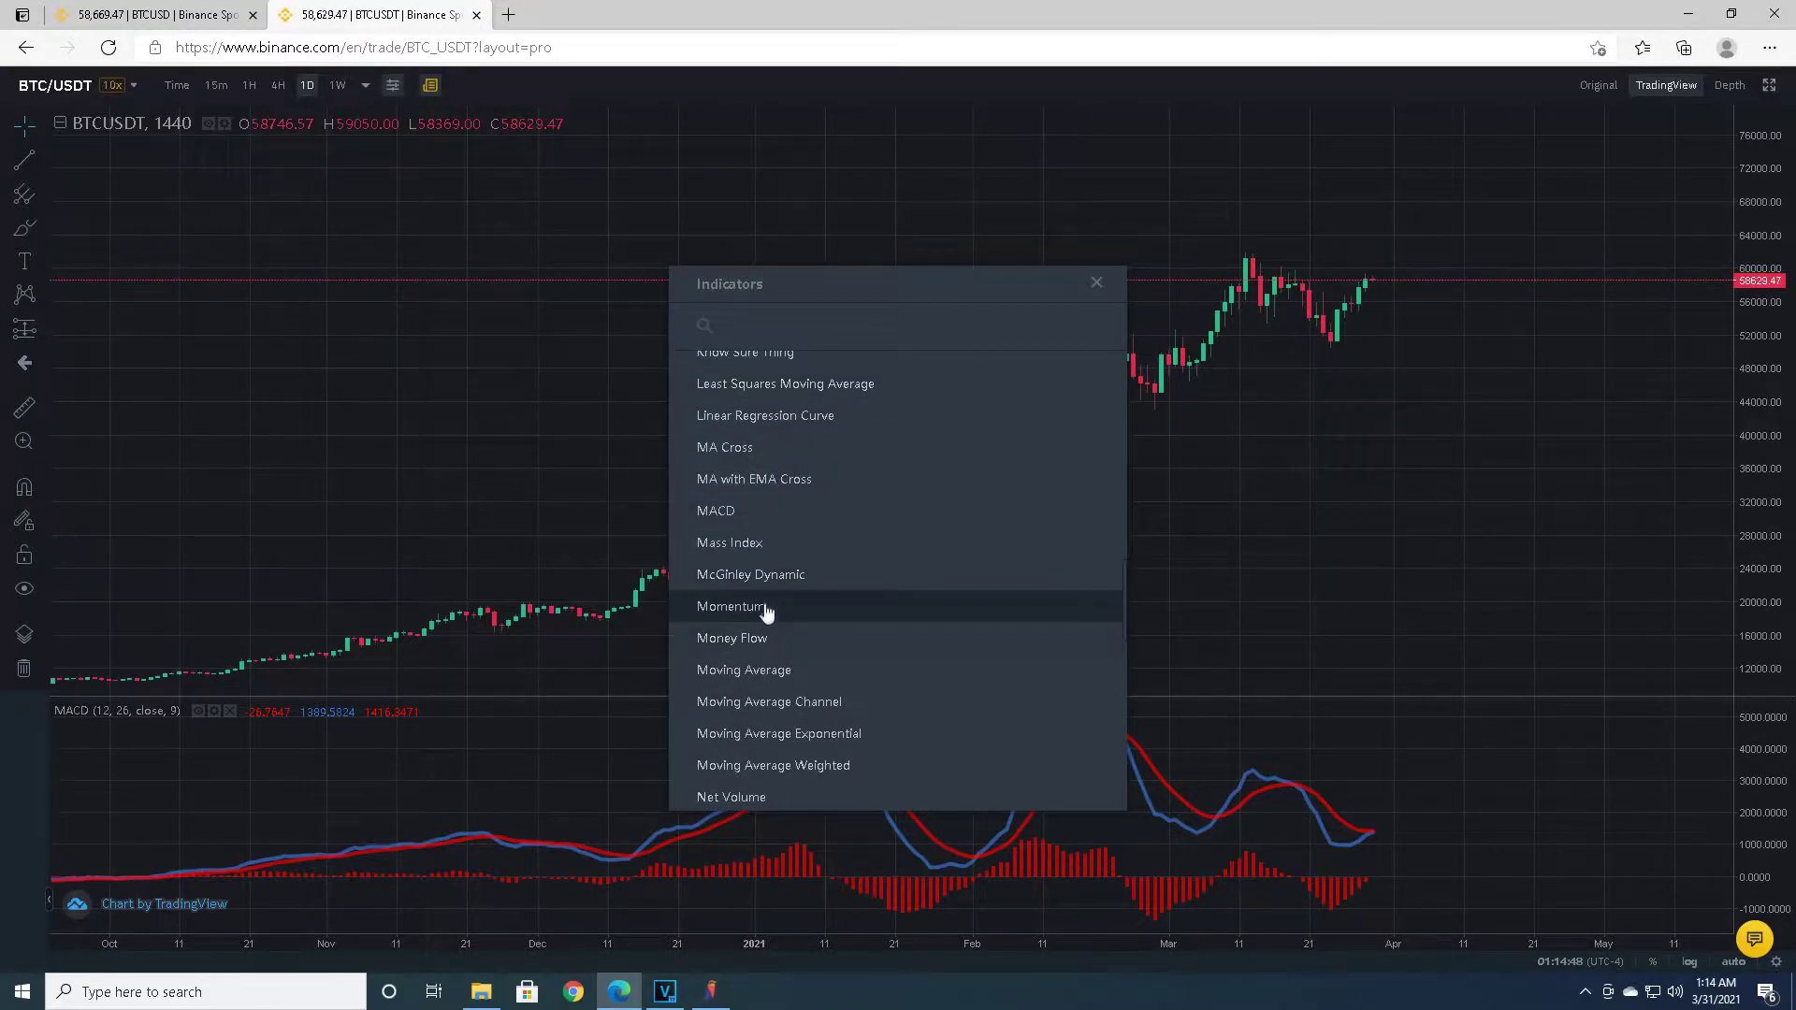
pyautogui.click(753, 669)
pyautogui.click(746, 677)
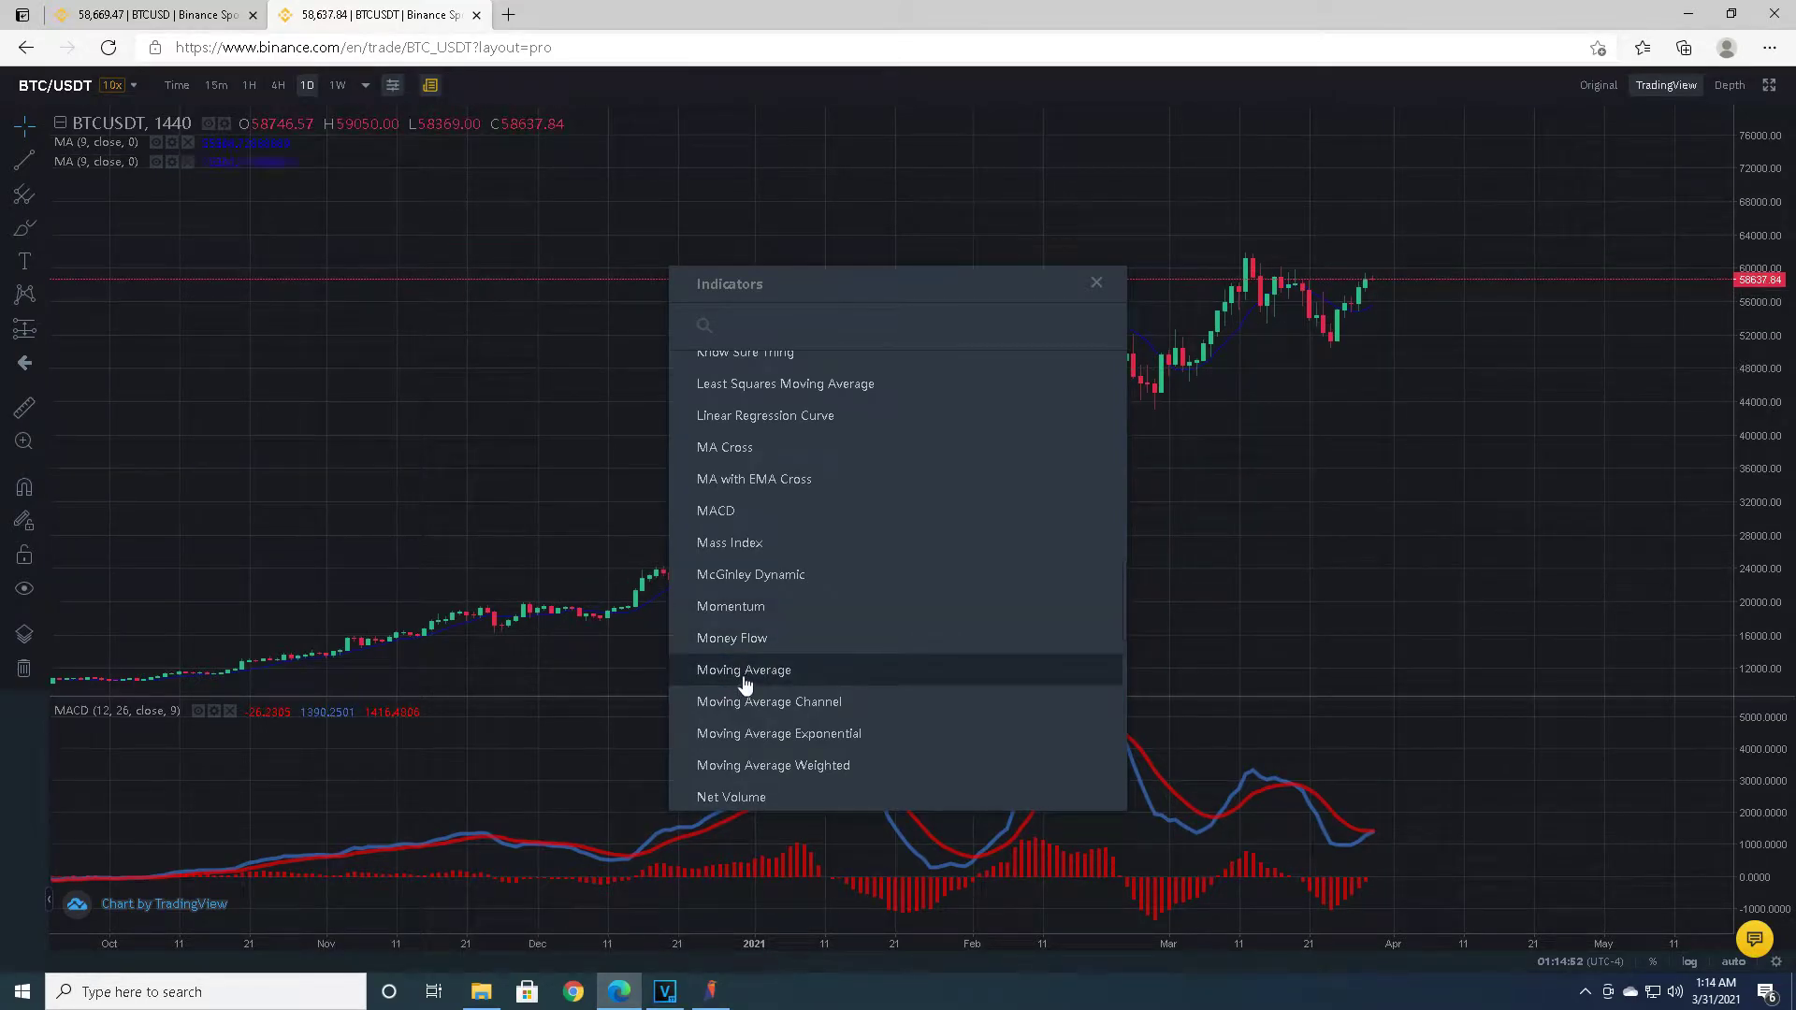
# Set the first moving average's length to 7 and make its line yellow at maximum thickness.
pyautogui.click(178, 143)
pyautogui.press('BackSpace')
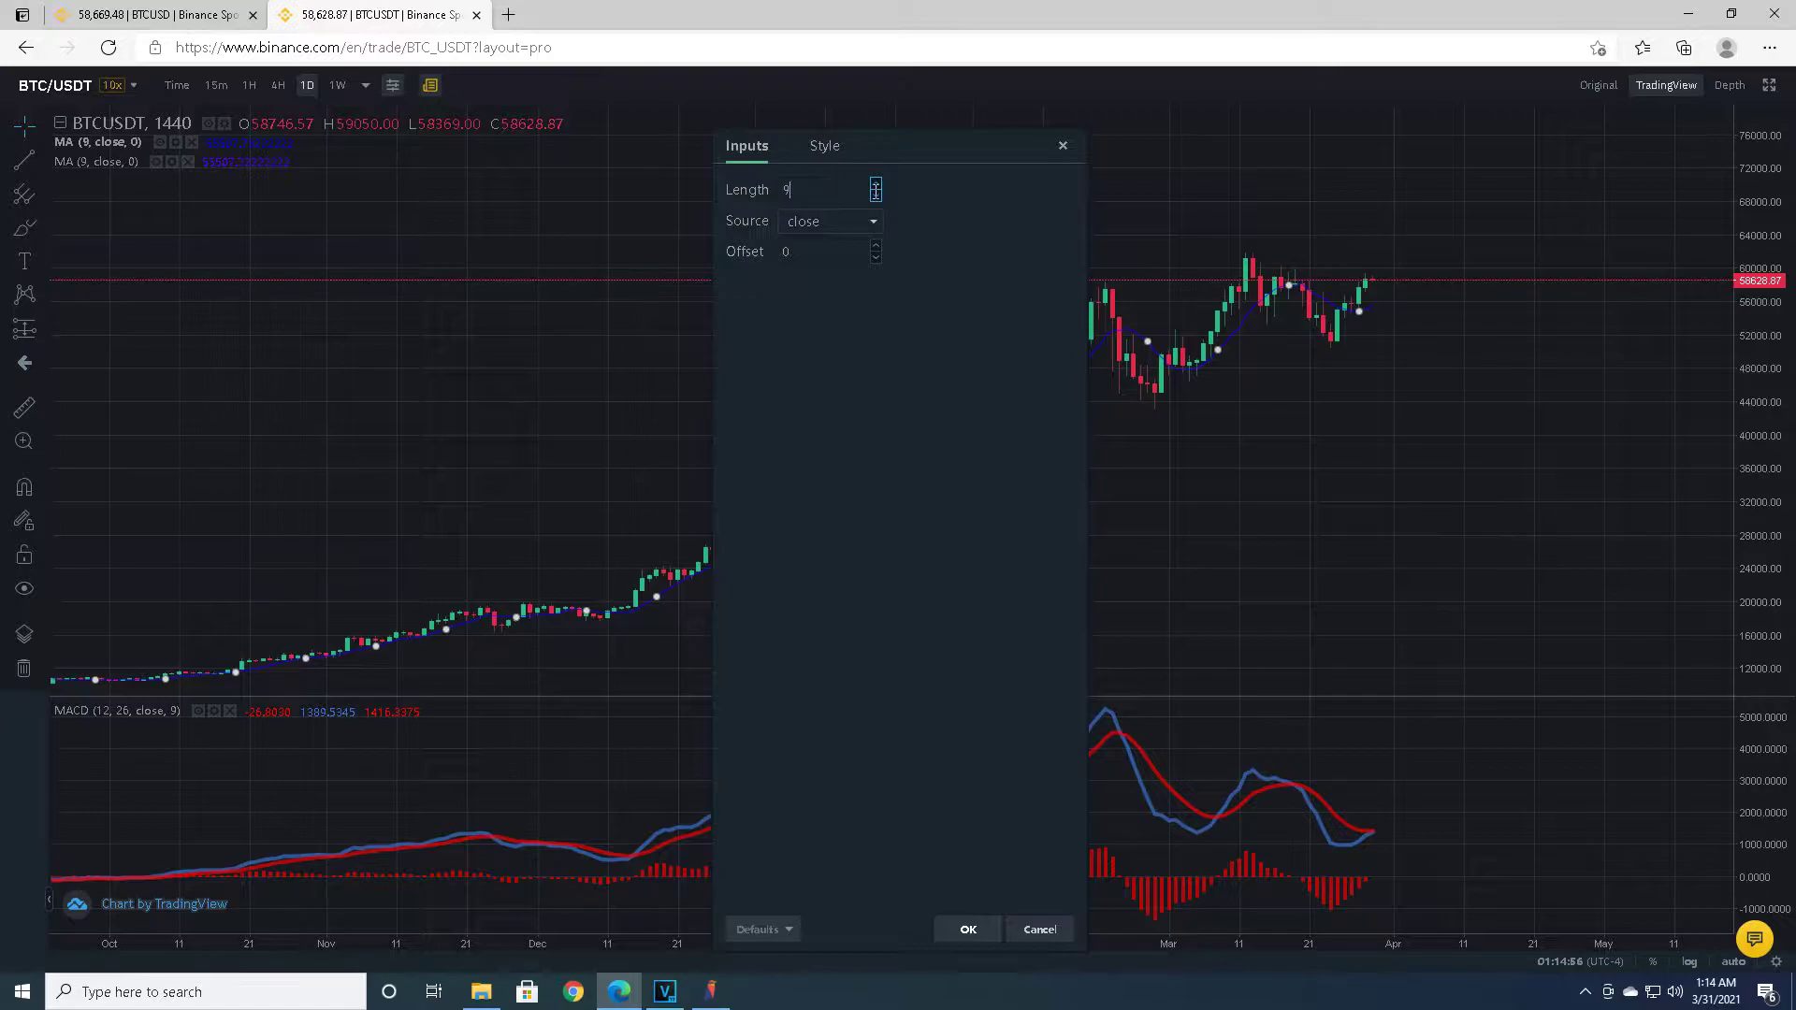
pyautogui.doubleClick(788, 194)
pyautogui.click(822, 148)
pyautogui.click(780, 196)
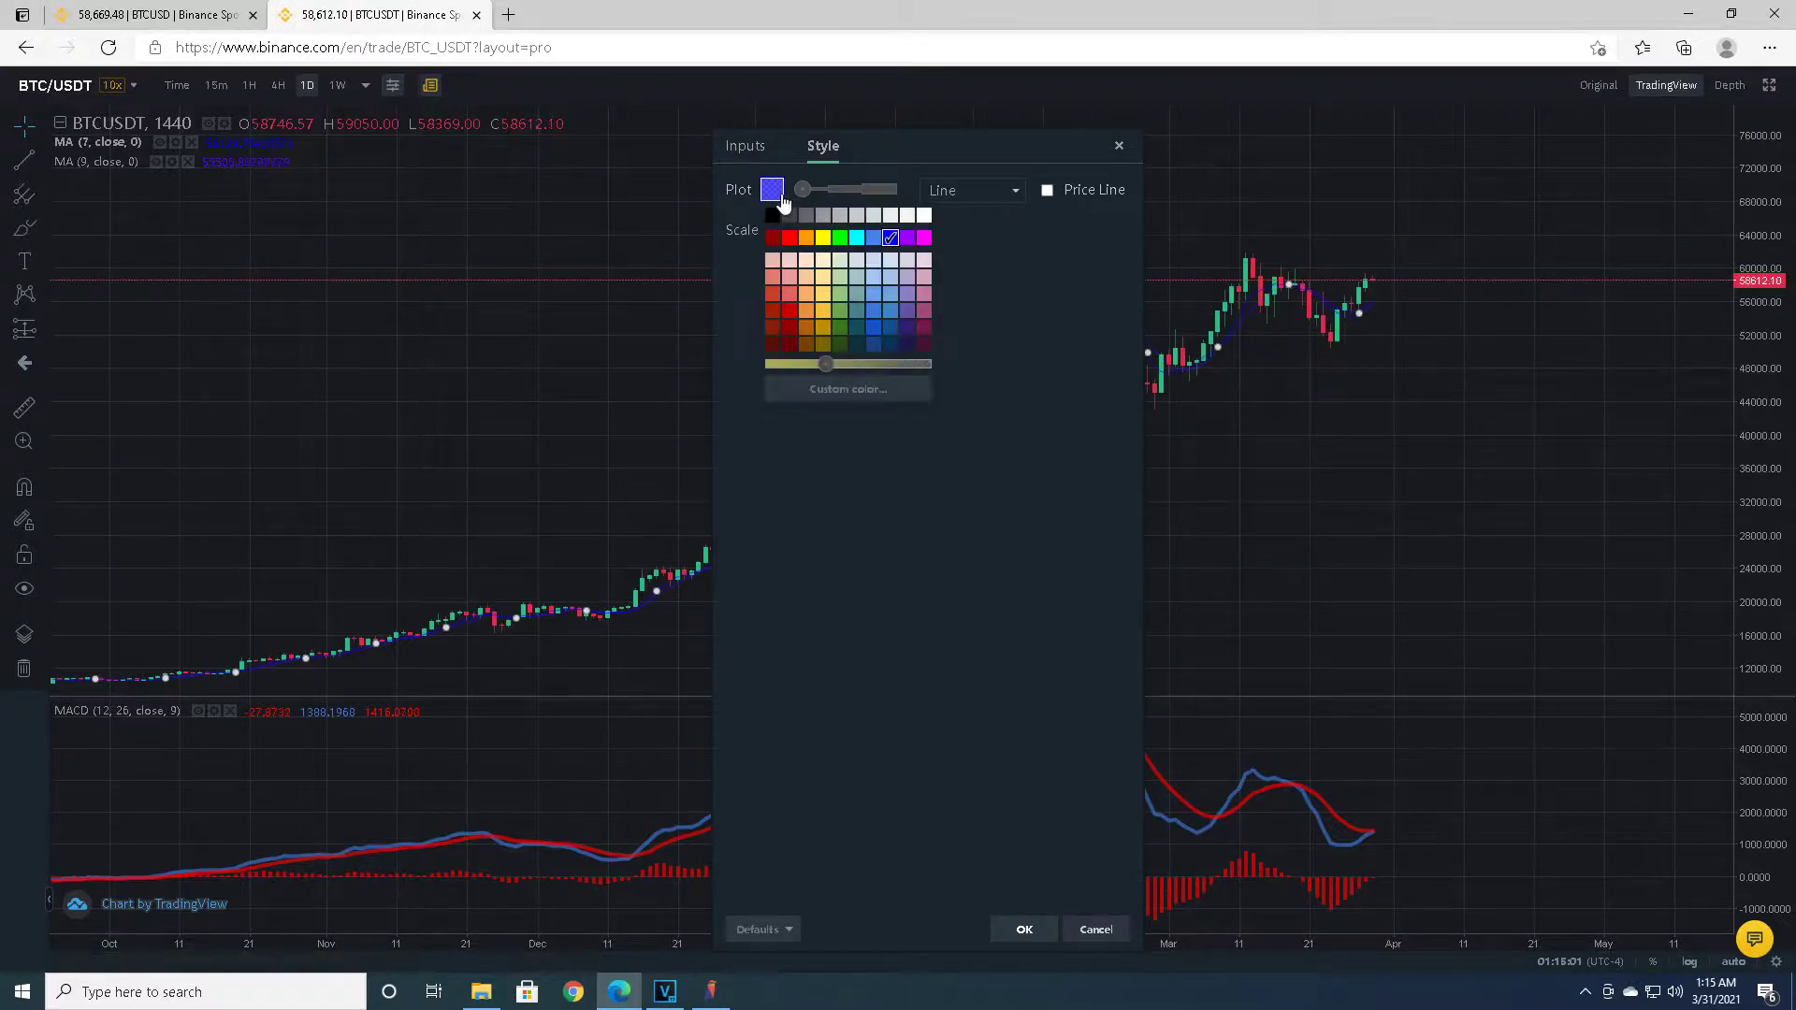
pyautogui.click(822, 237)
pyautogui.moveTo(805, 193); pyautogui.dragTo(896, 192)
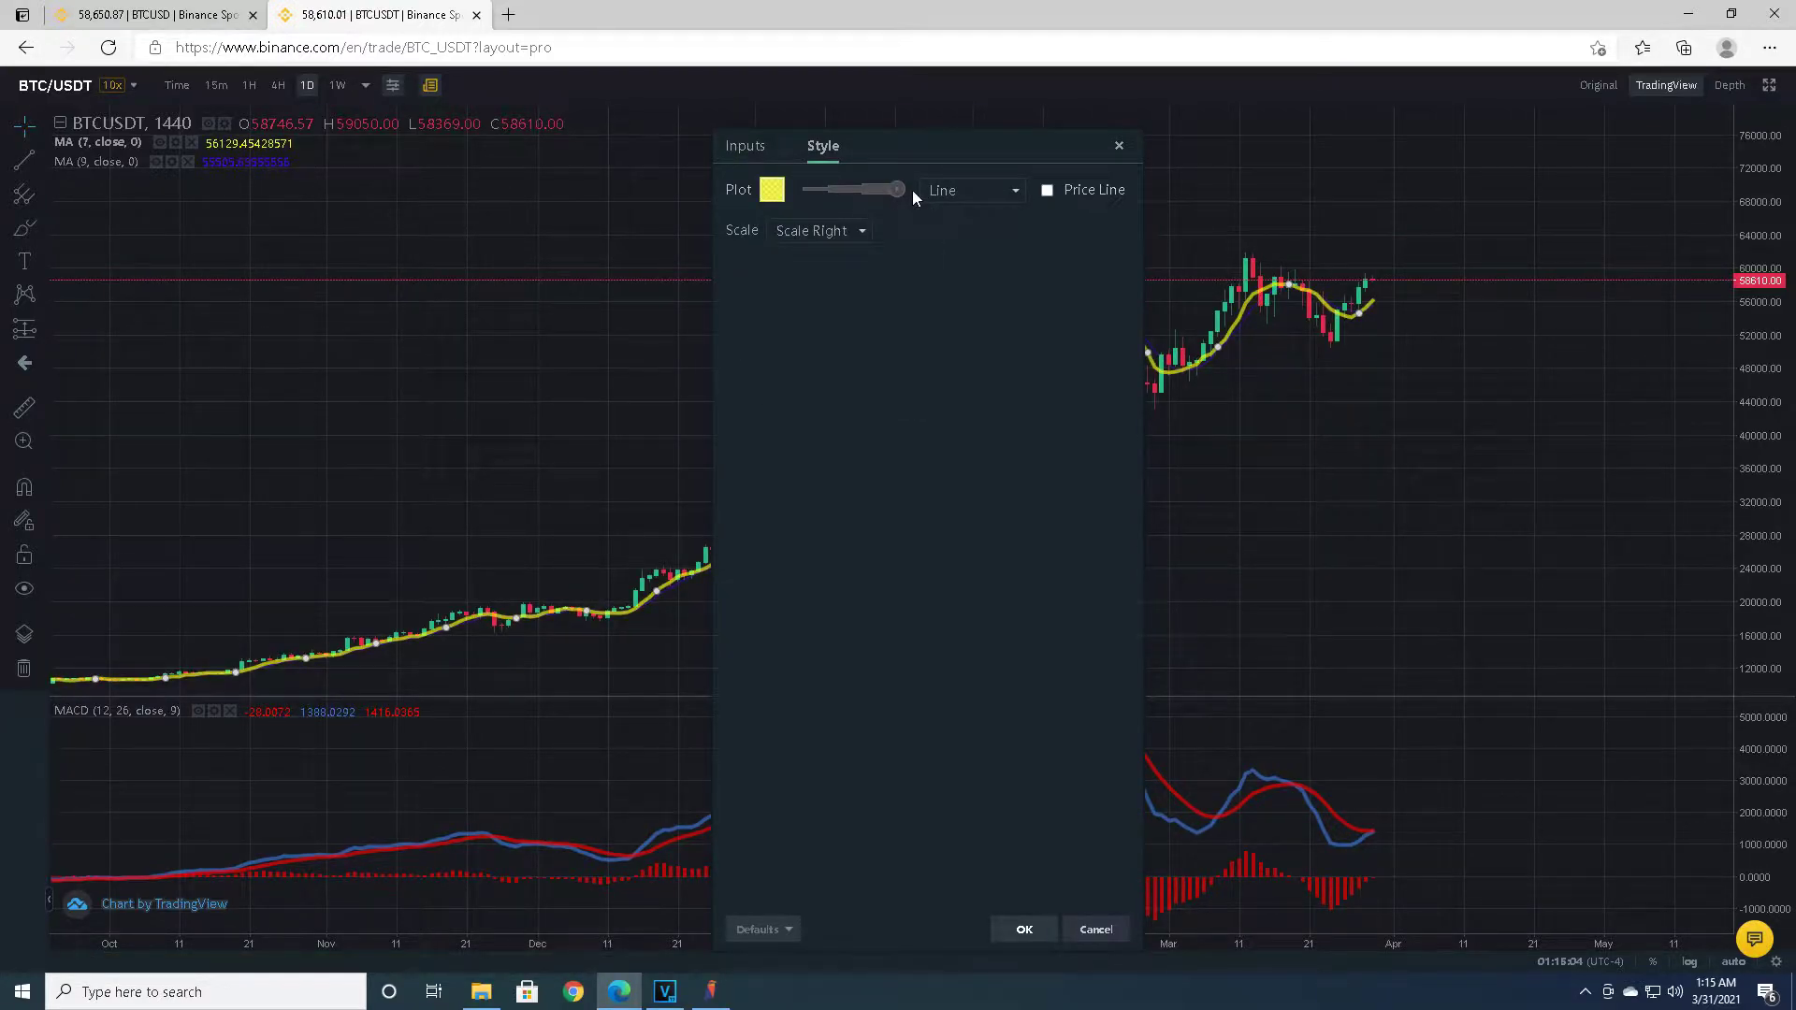
pyautogui.click(1023, 930)
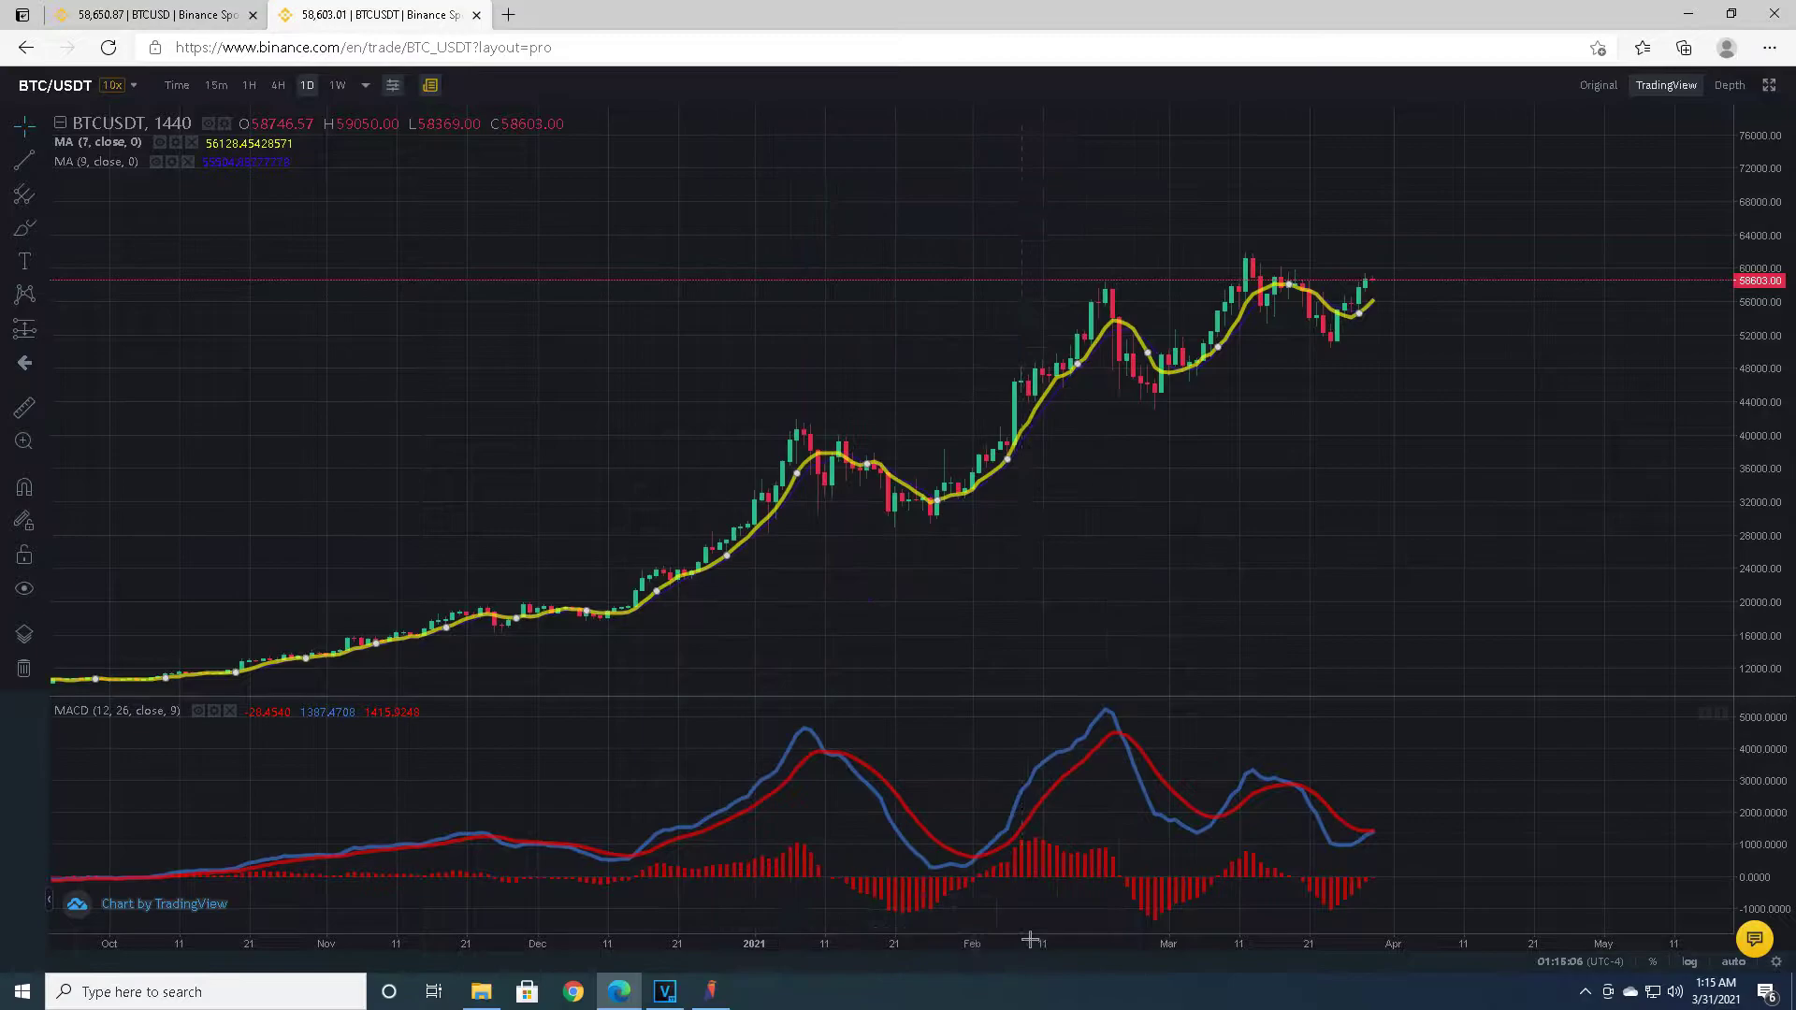
# Set the second moving average's length to 25 and make its line red at maximum thickness.
pyautogui.click(175, 162)
pyautogui.moveTo(784, 190); pyautogui.dragTo(884, 192)
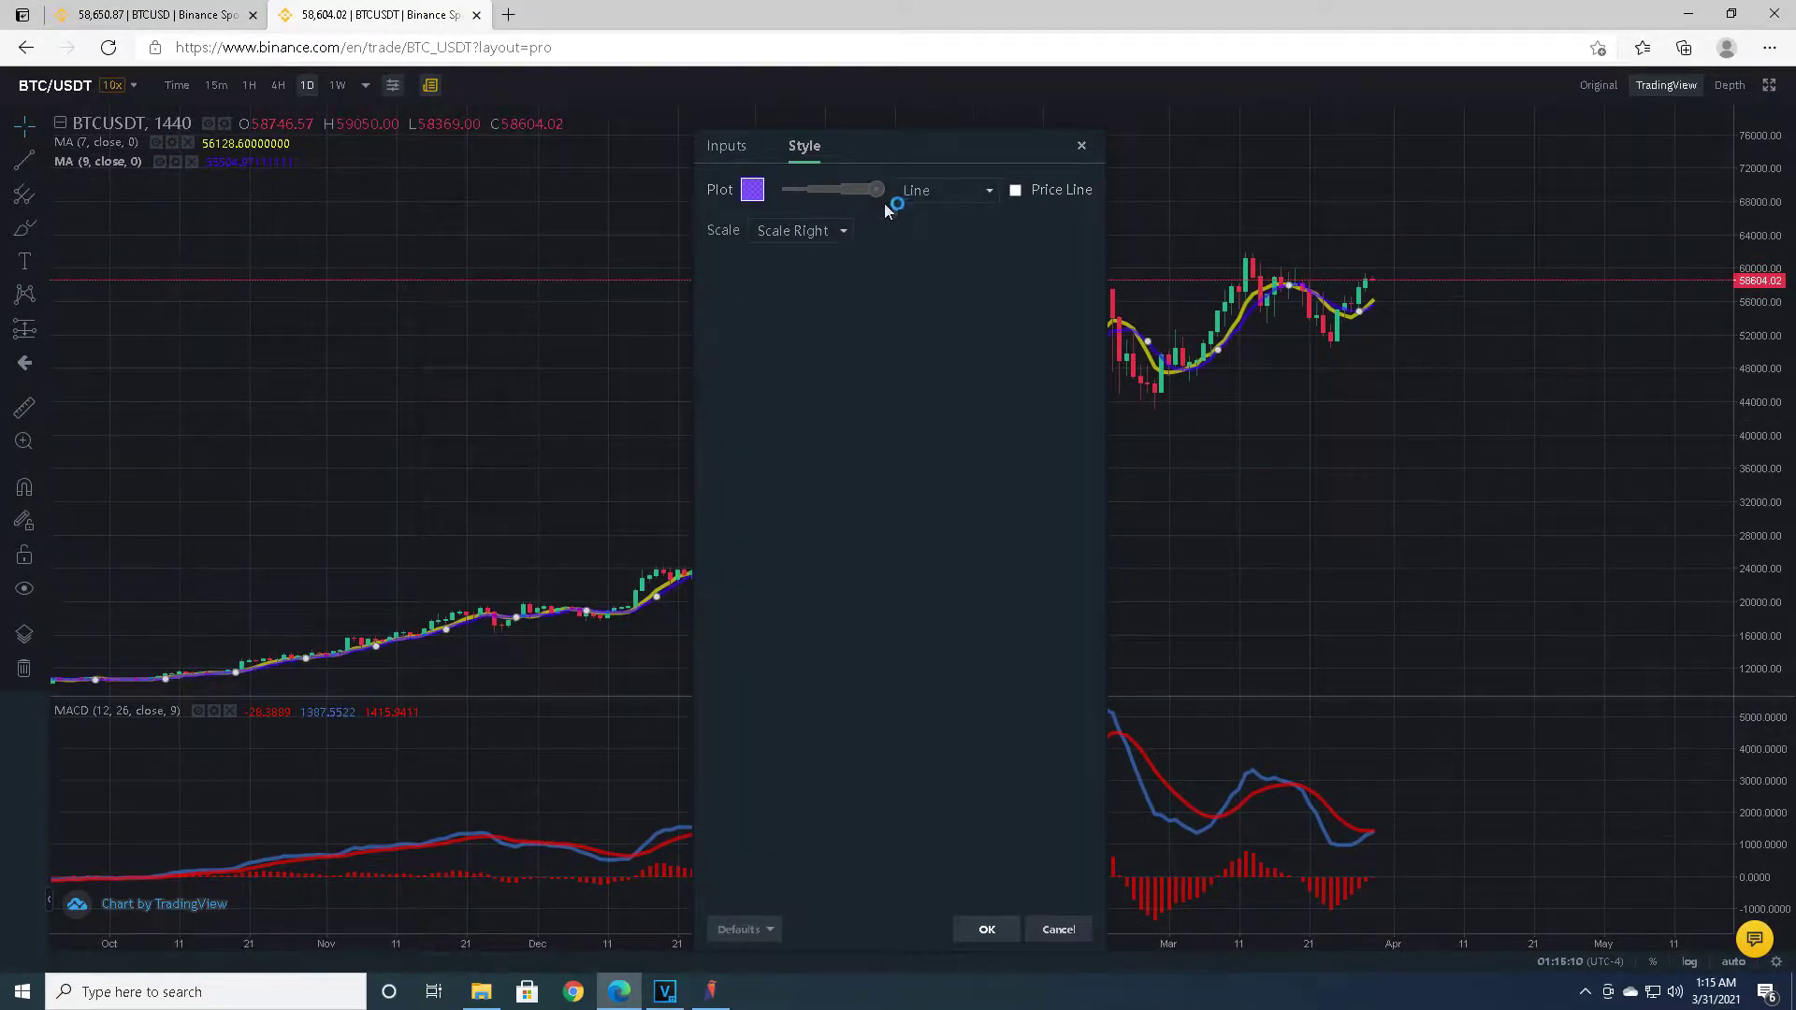
pyautogui.click(749, 147)
pyautogui.click(777, 191)
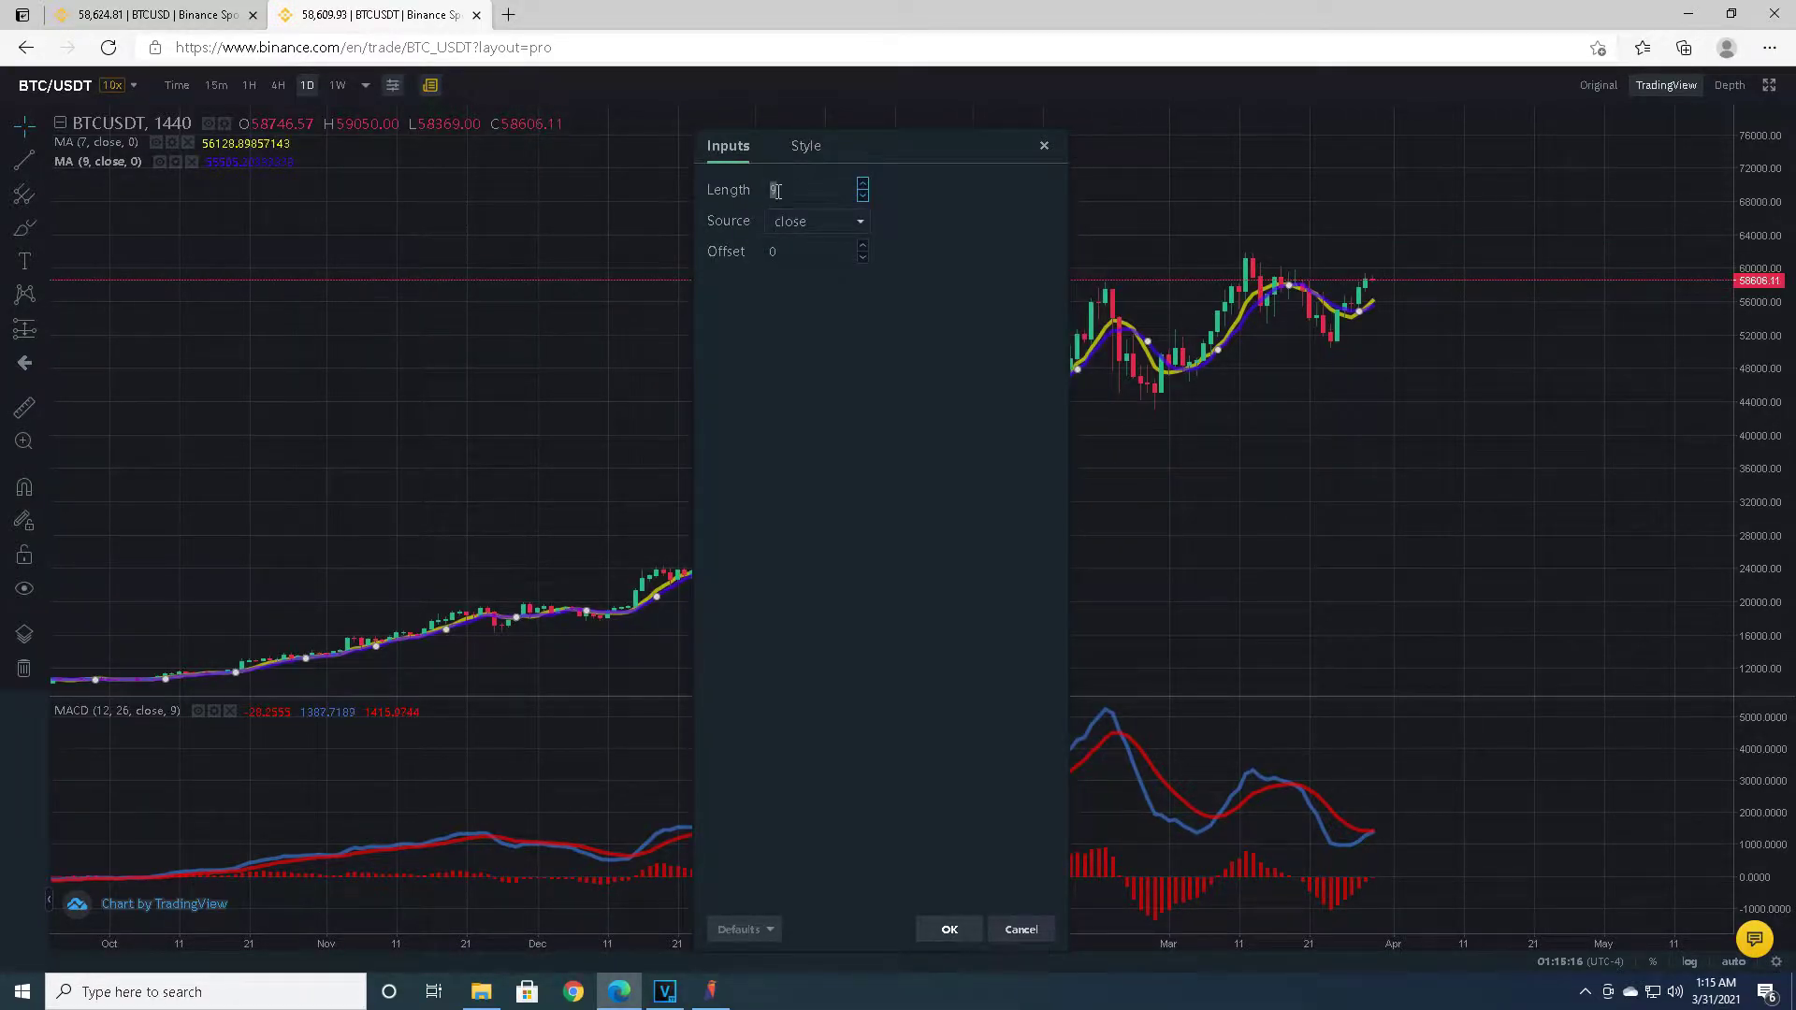
pyautogui.write('21')
pyautogui.click(804, 147)
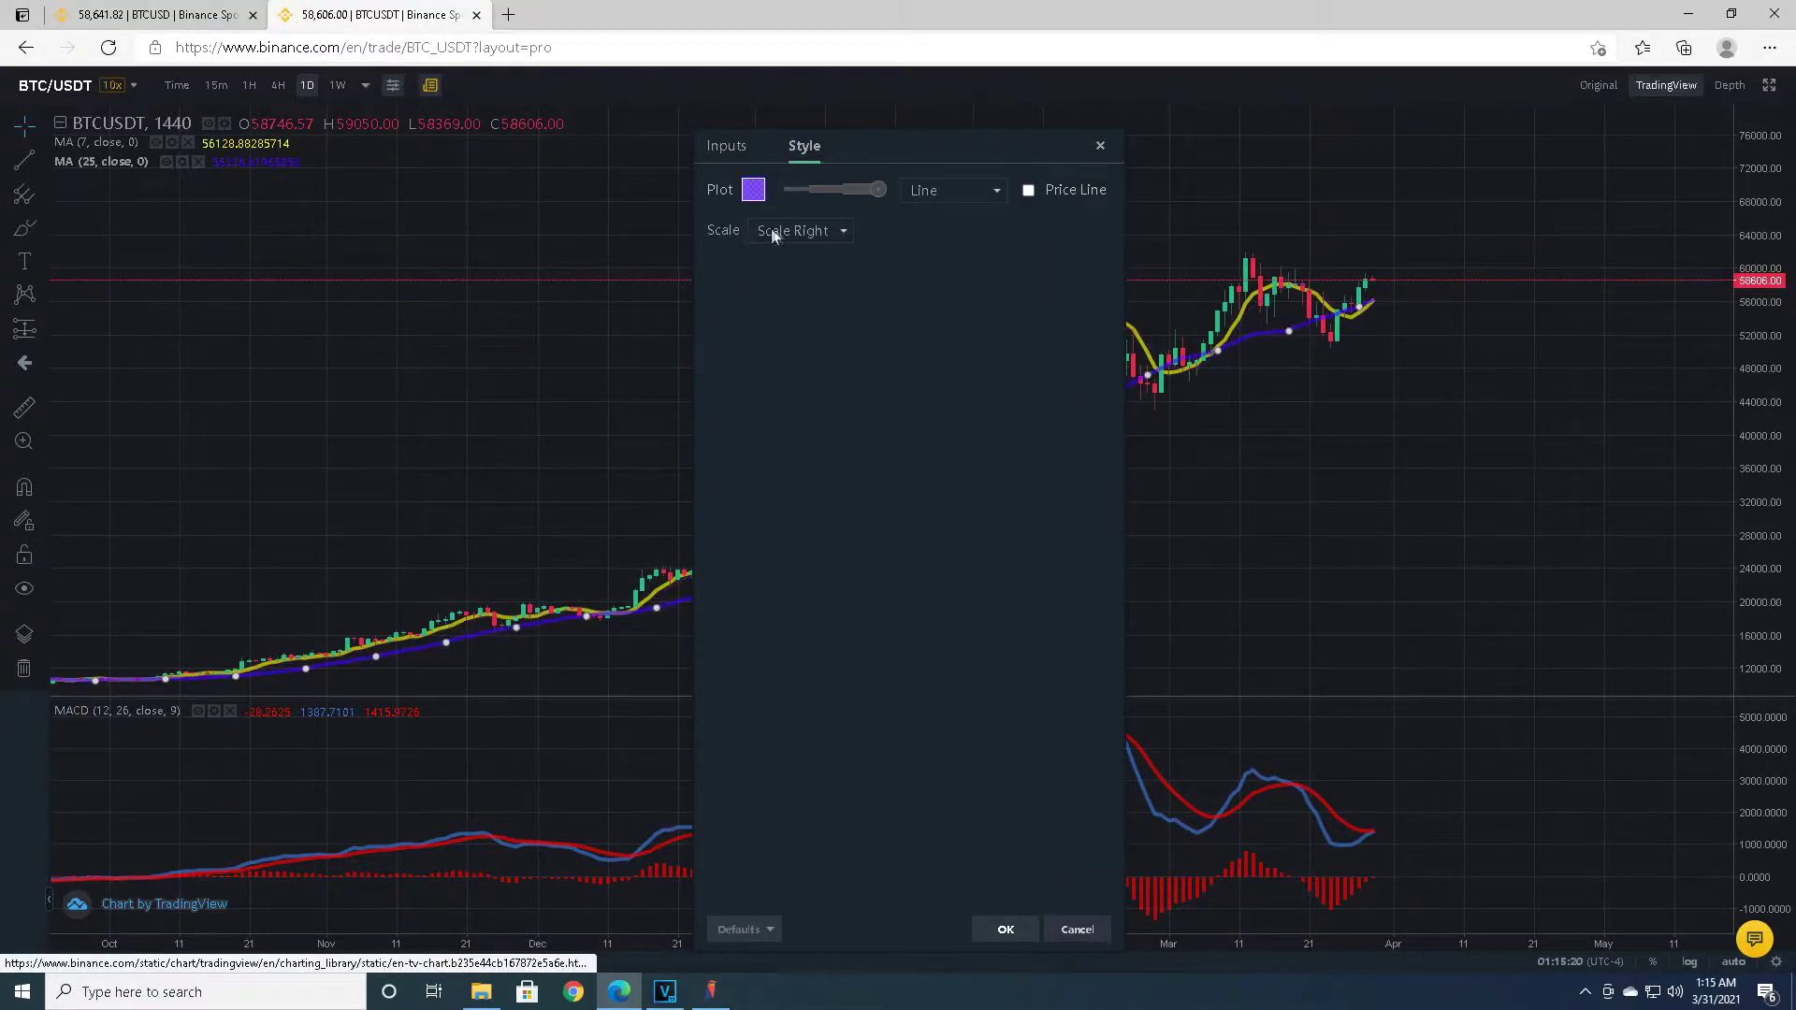
pyautogui.click(753, 190)
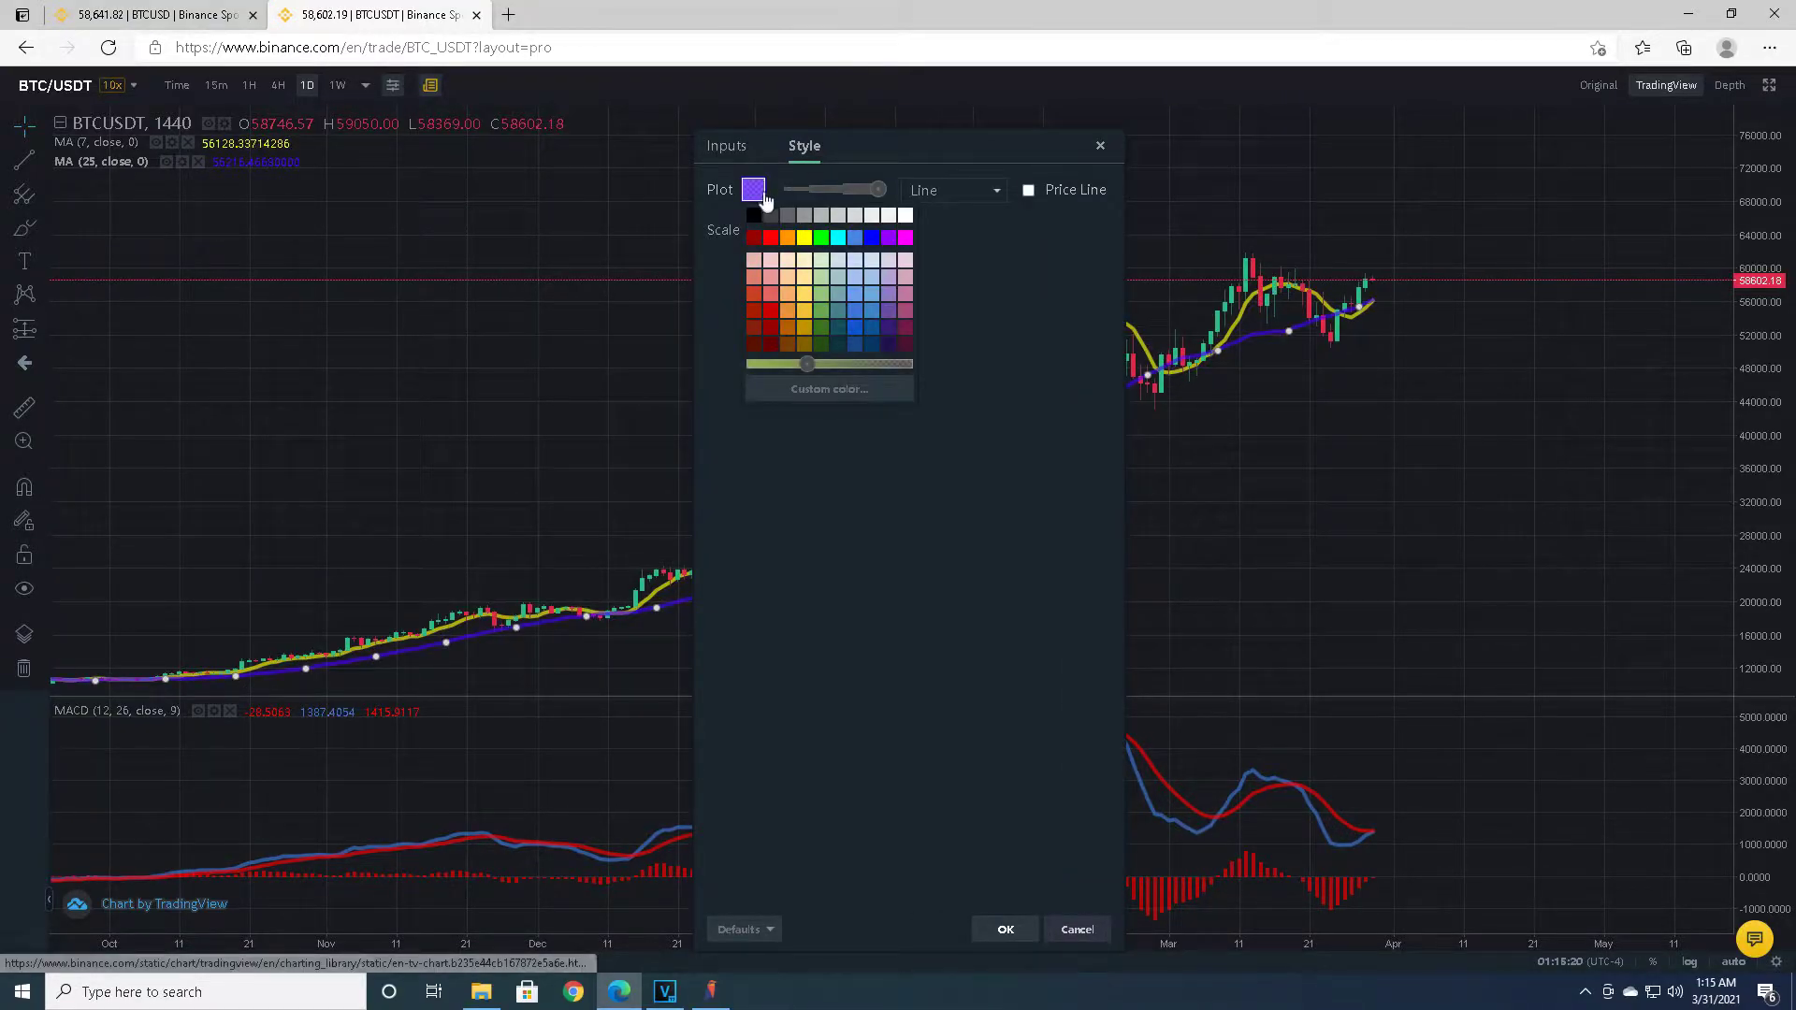
pyautogui.click(771, 311)
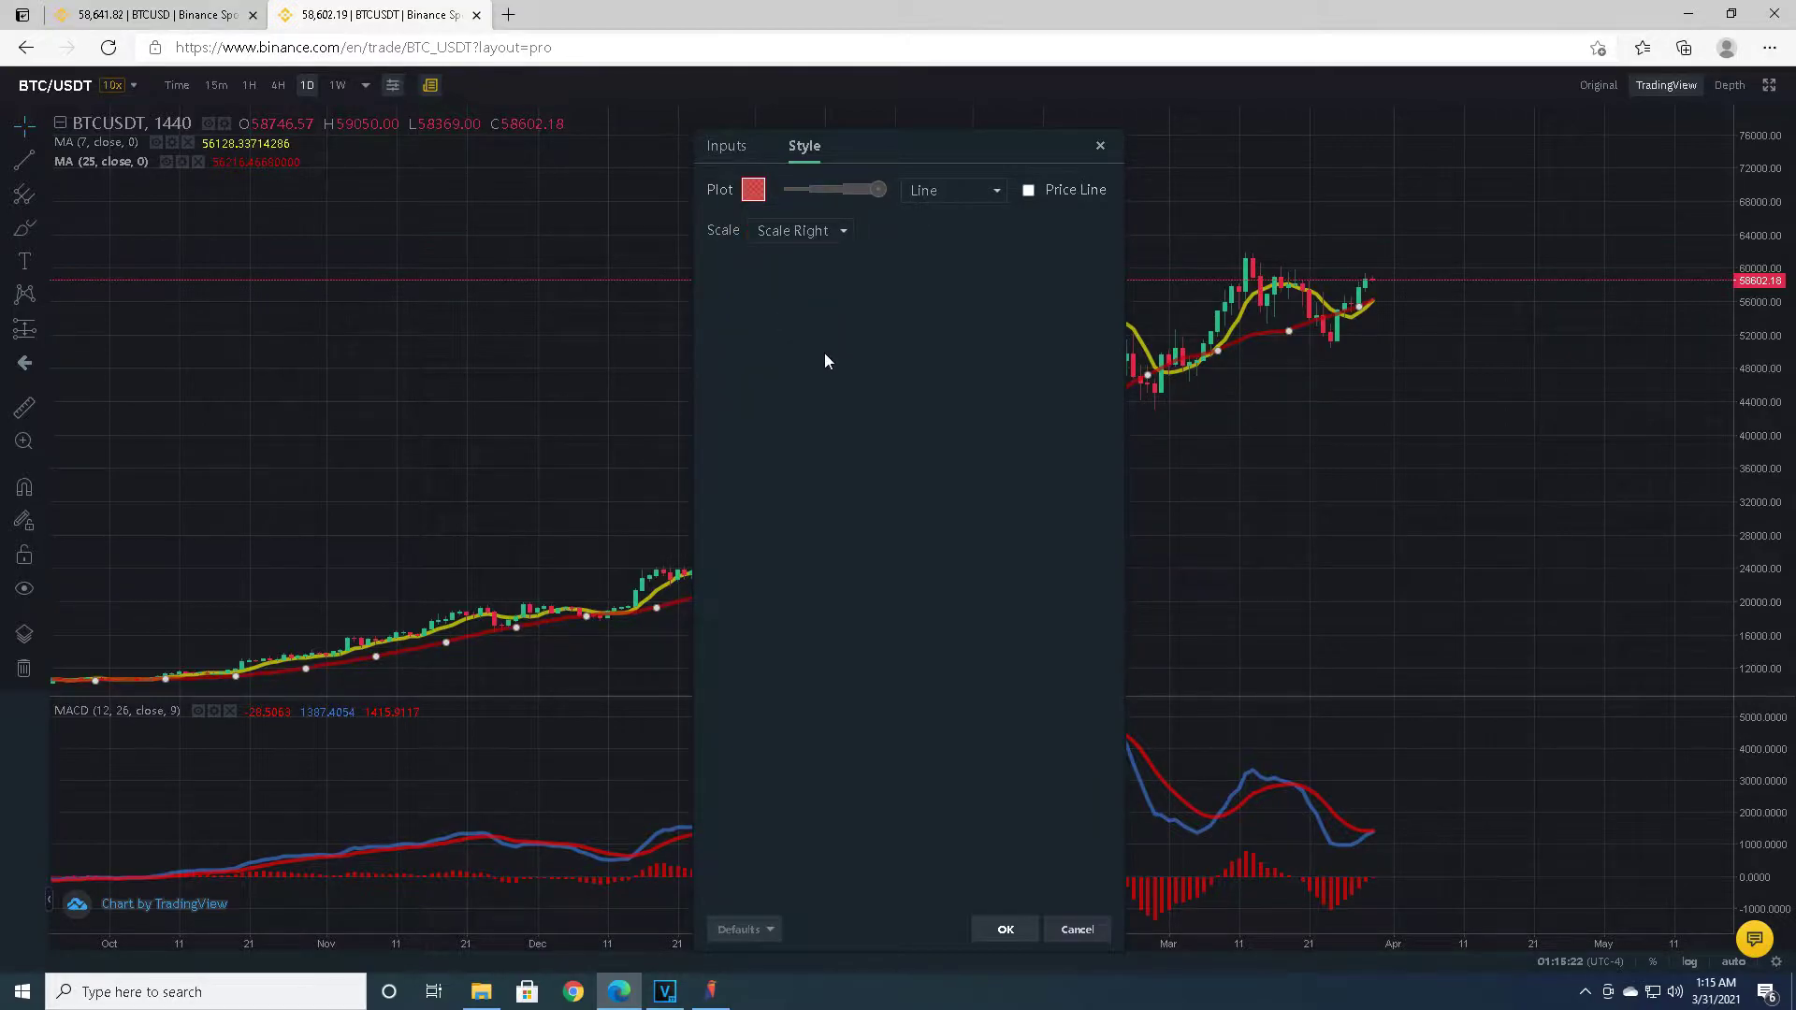
pyautogui.click(1004, 929)
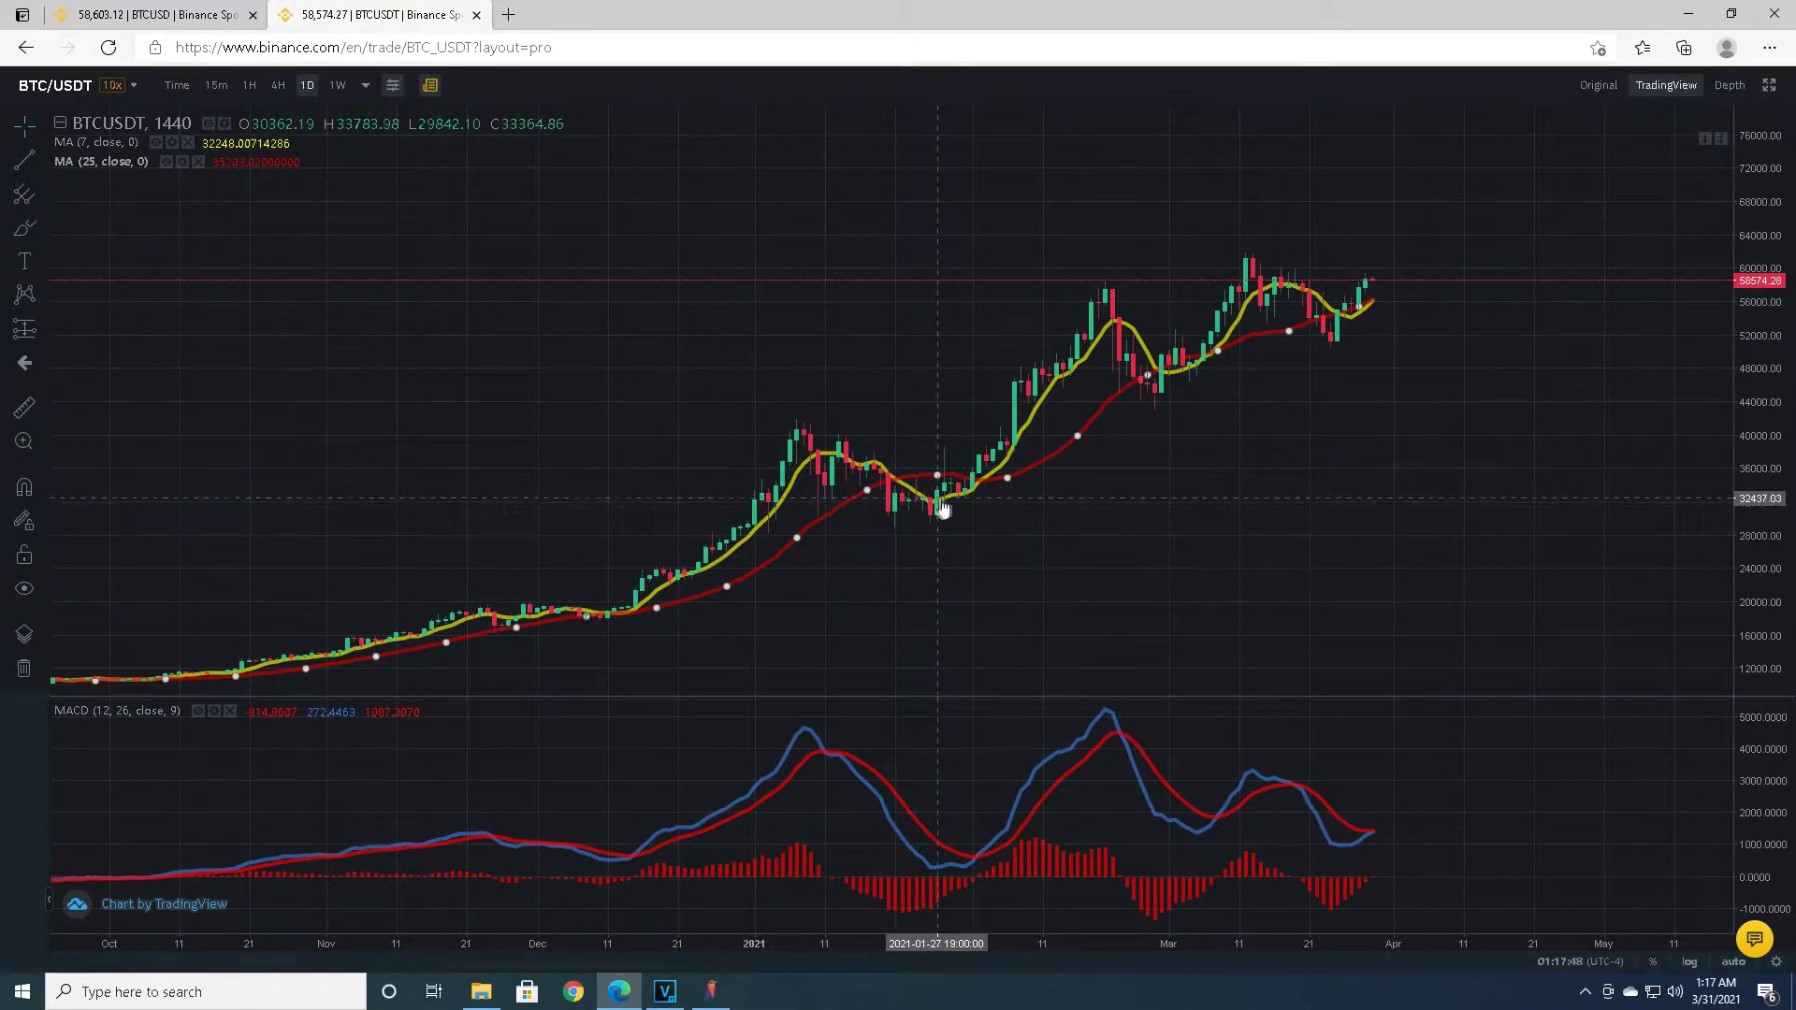
# Draw a red horizontal trend line under the January 2021 lows at about 30,600, from 2021-01-17 to 2021-02-08.
pyautogui.moveTo(907, 915)
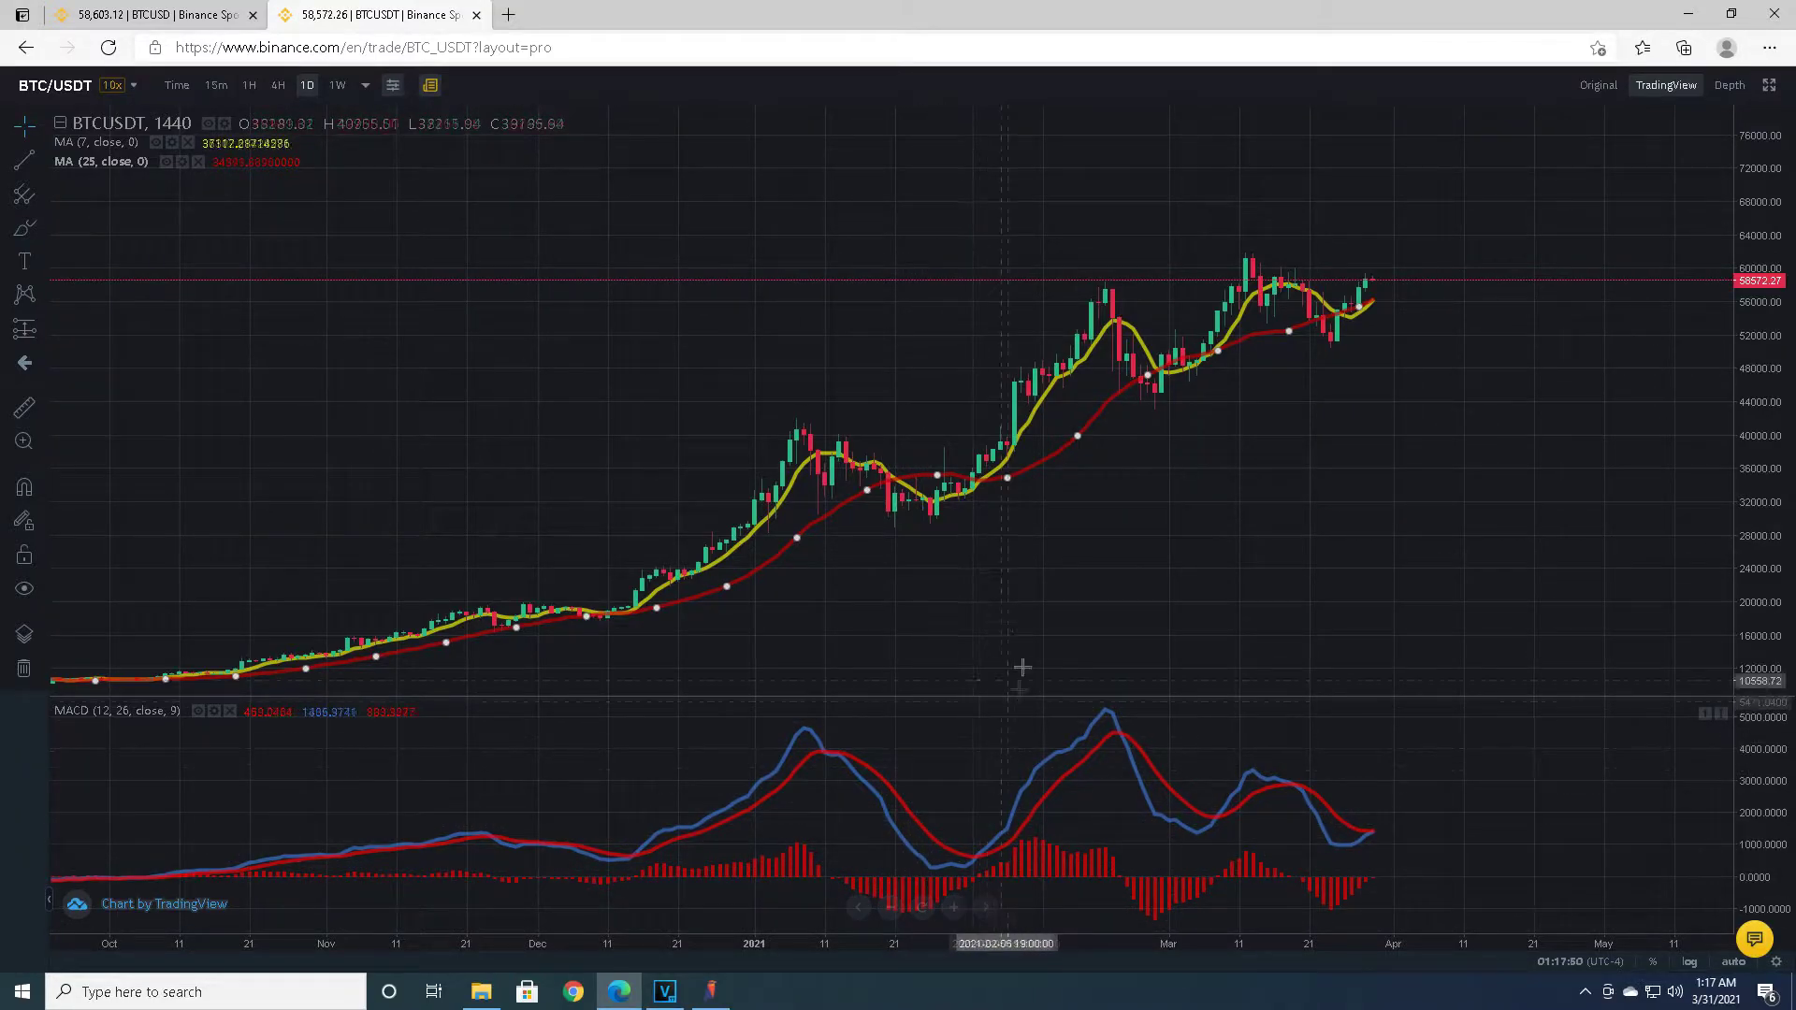
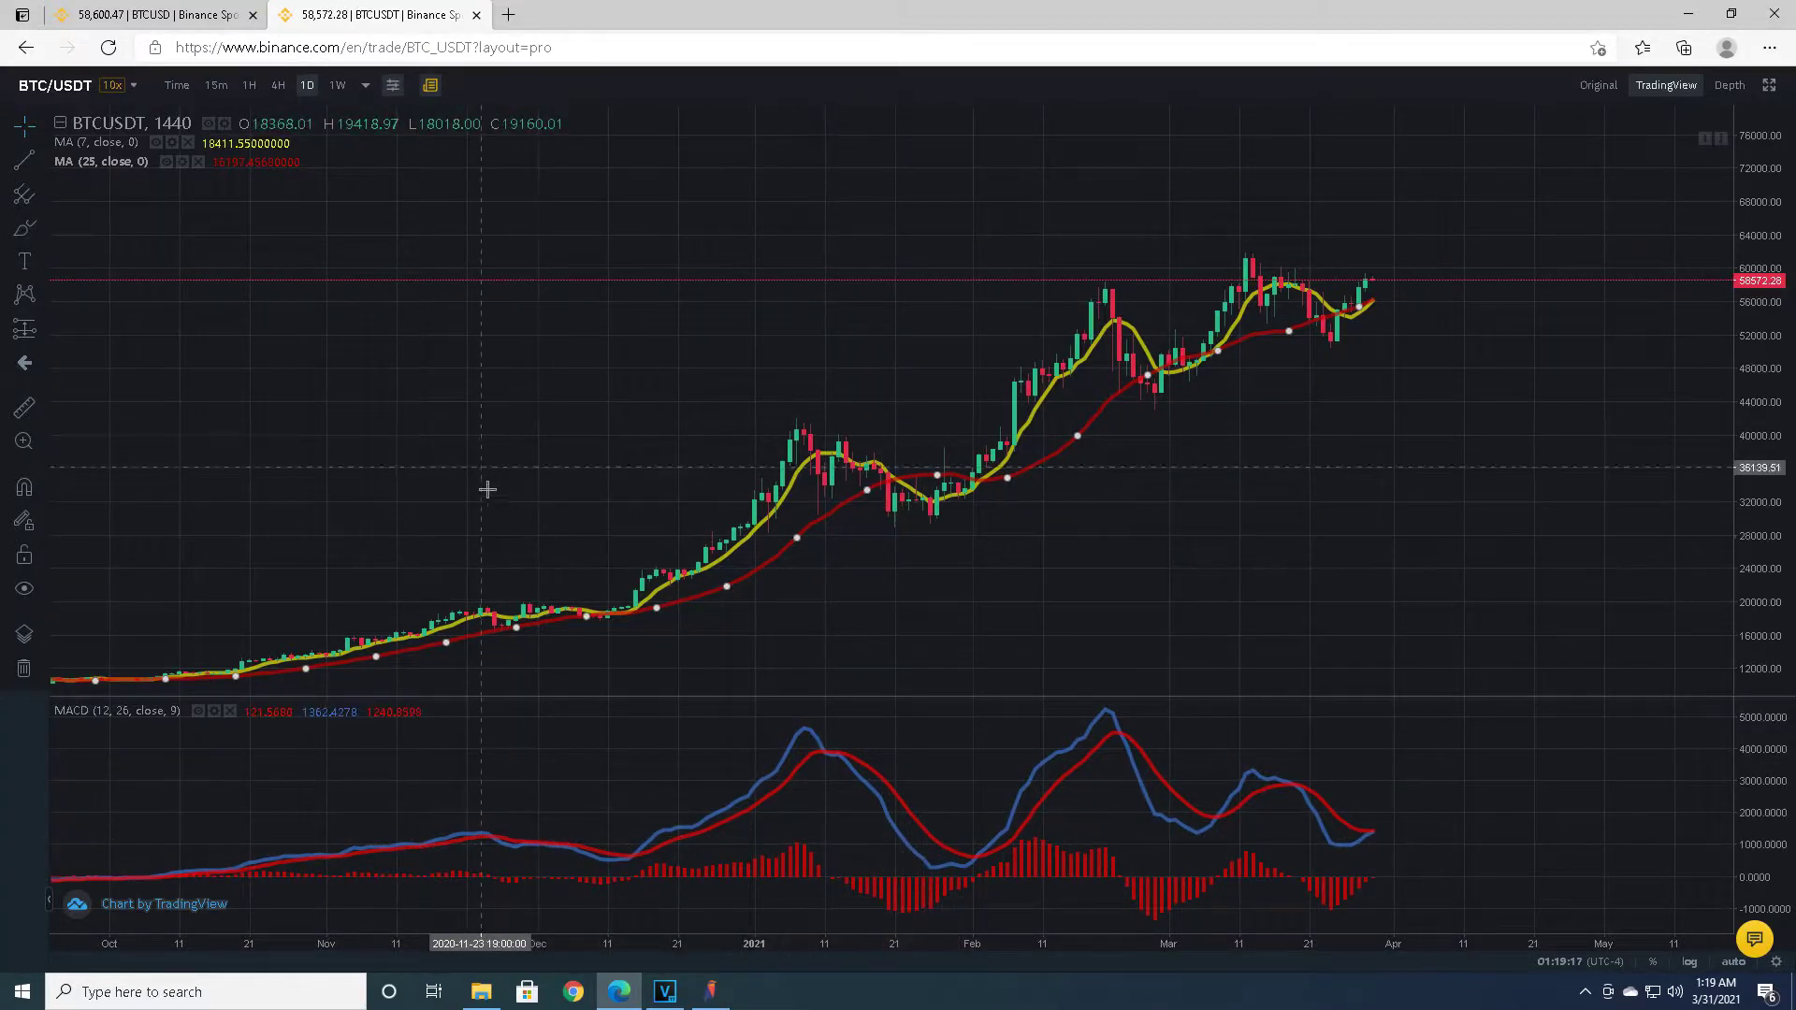
pyautogui.click(26, 163)
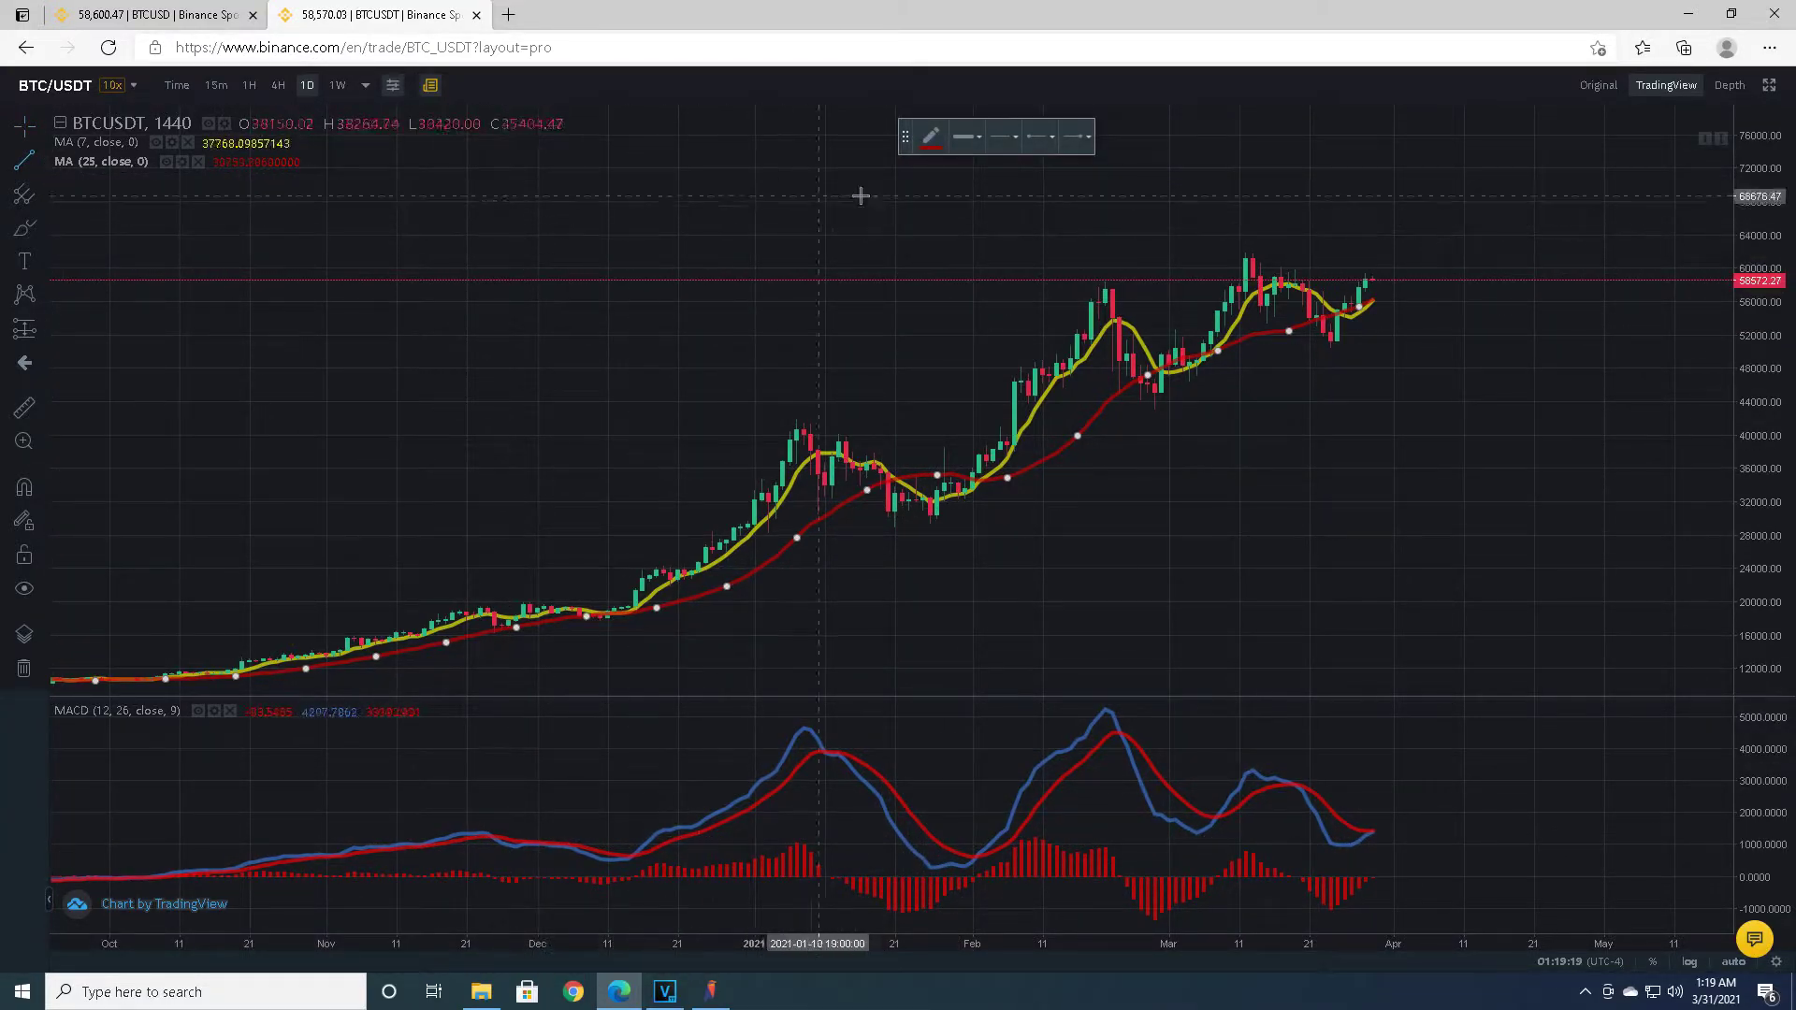
pyautogui.click(940, 145)
pyautogui.click(941, 192)
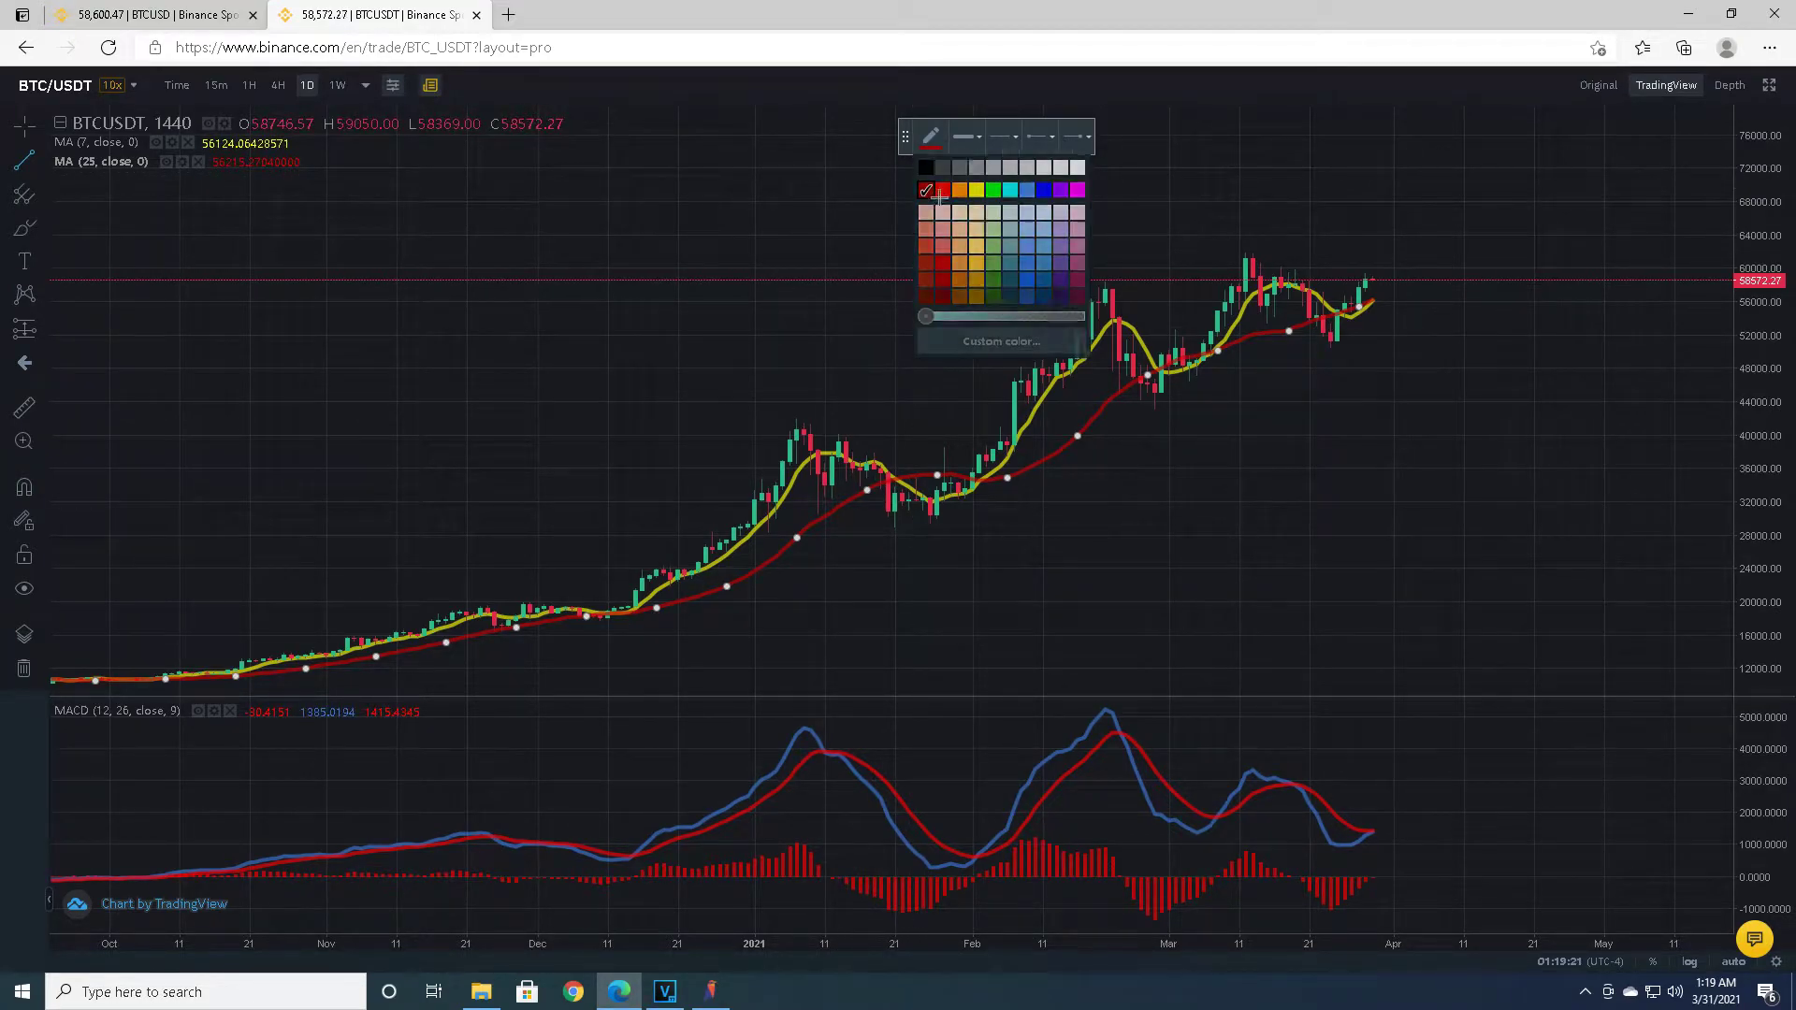
pyautogui.click(867, 513)
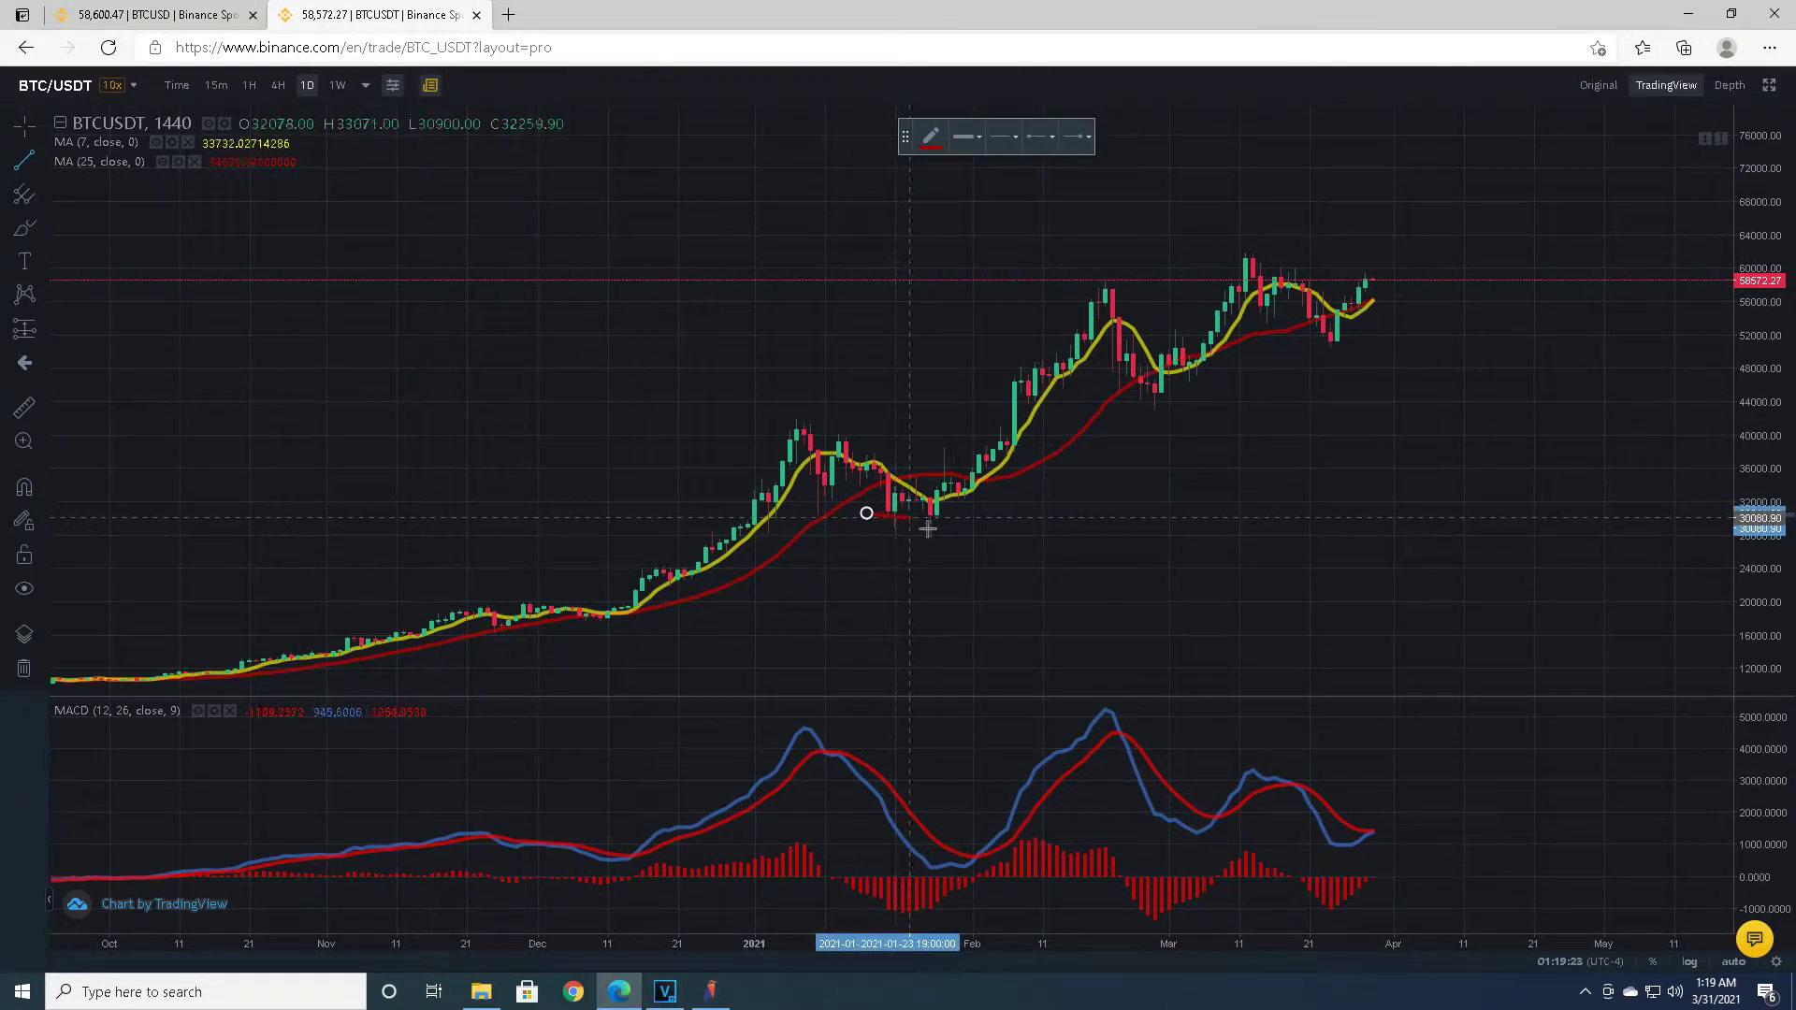
pyautogui.click(1020, 514)
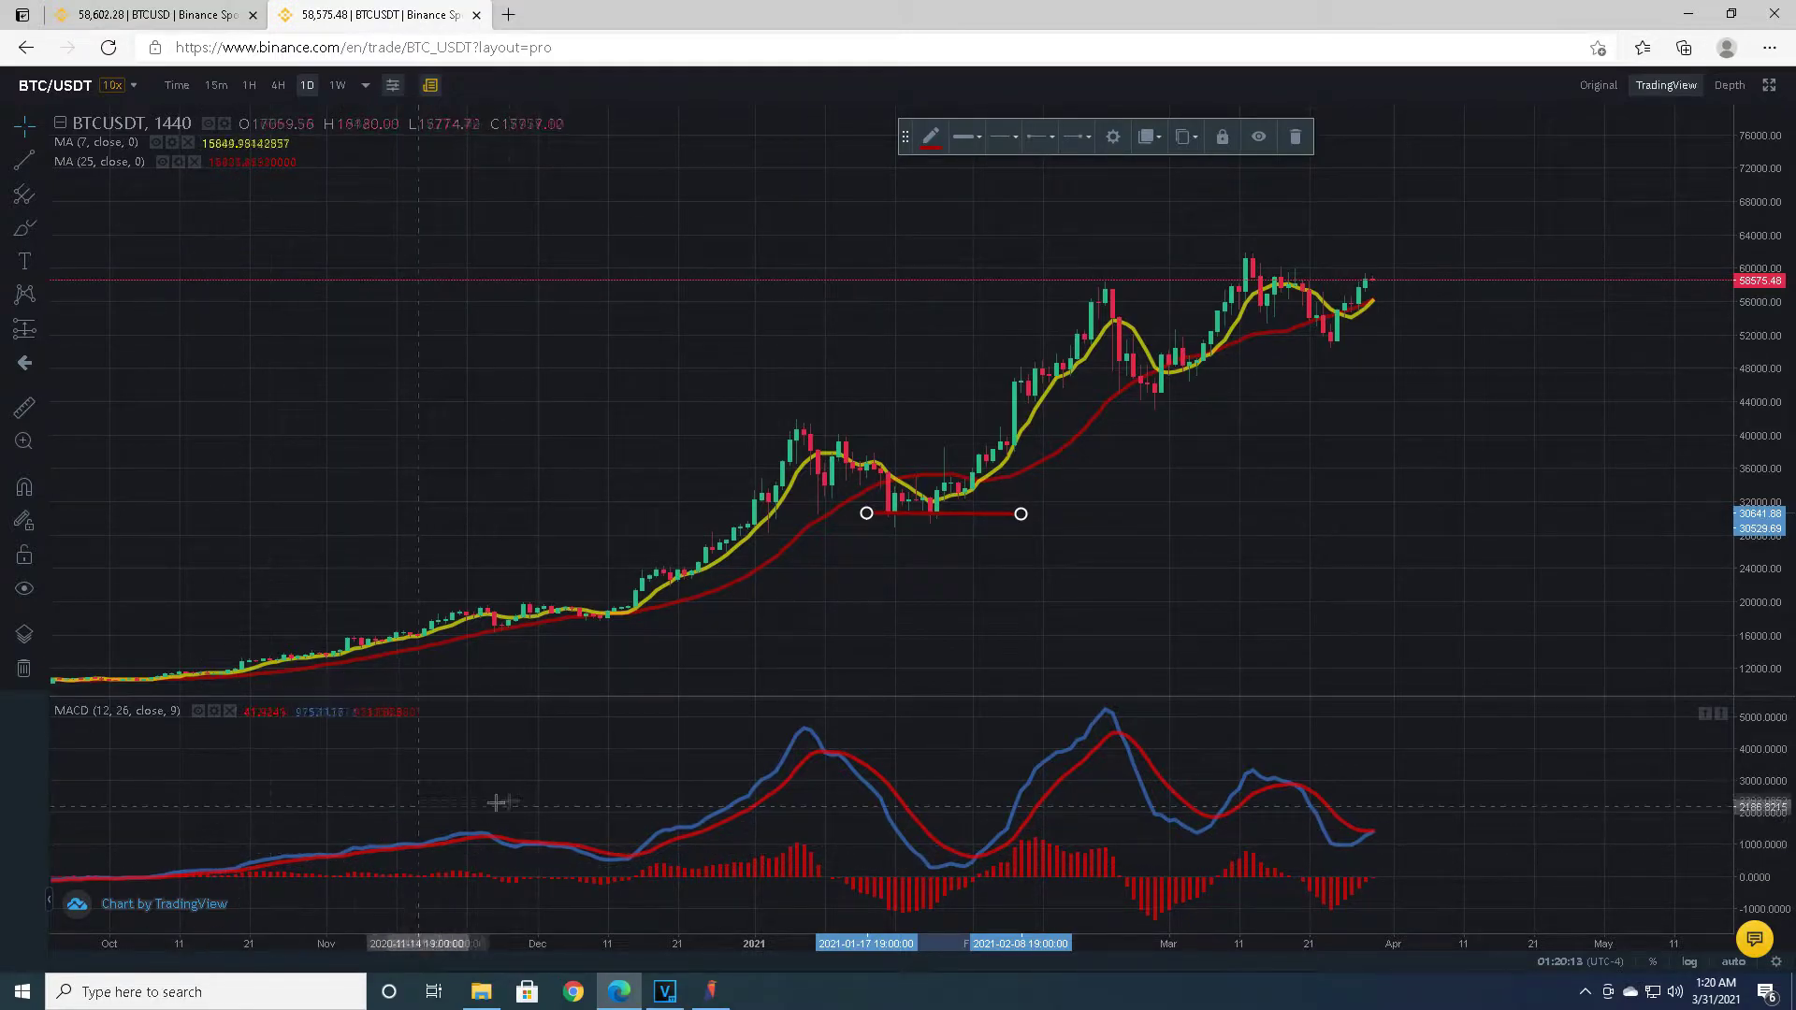
# Examine the earlier price history from 2020 back to 2017, comparing the moving averages with the MACD.
pyautogui.moveTo(540, 762)
pyautogui.mouseDown()
pyautogui.moveTo(721, 746)
pyautogui.moveTo(704, 766)
pyautogui.moveTo(746, 769)
pyautogui.moveTo(710, 806)
pyautogui.moveTo(1030, 775)
pyautogui.mouseUp()
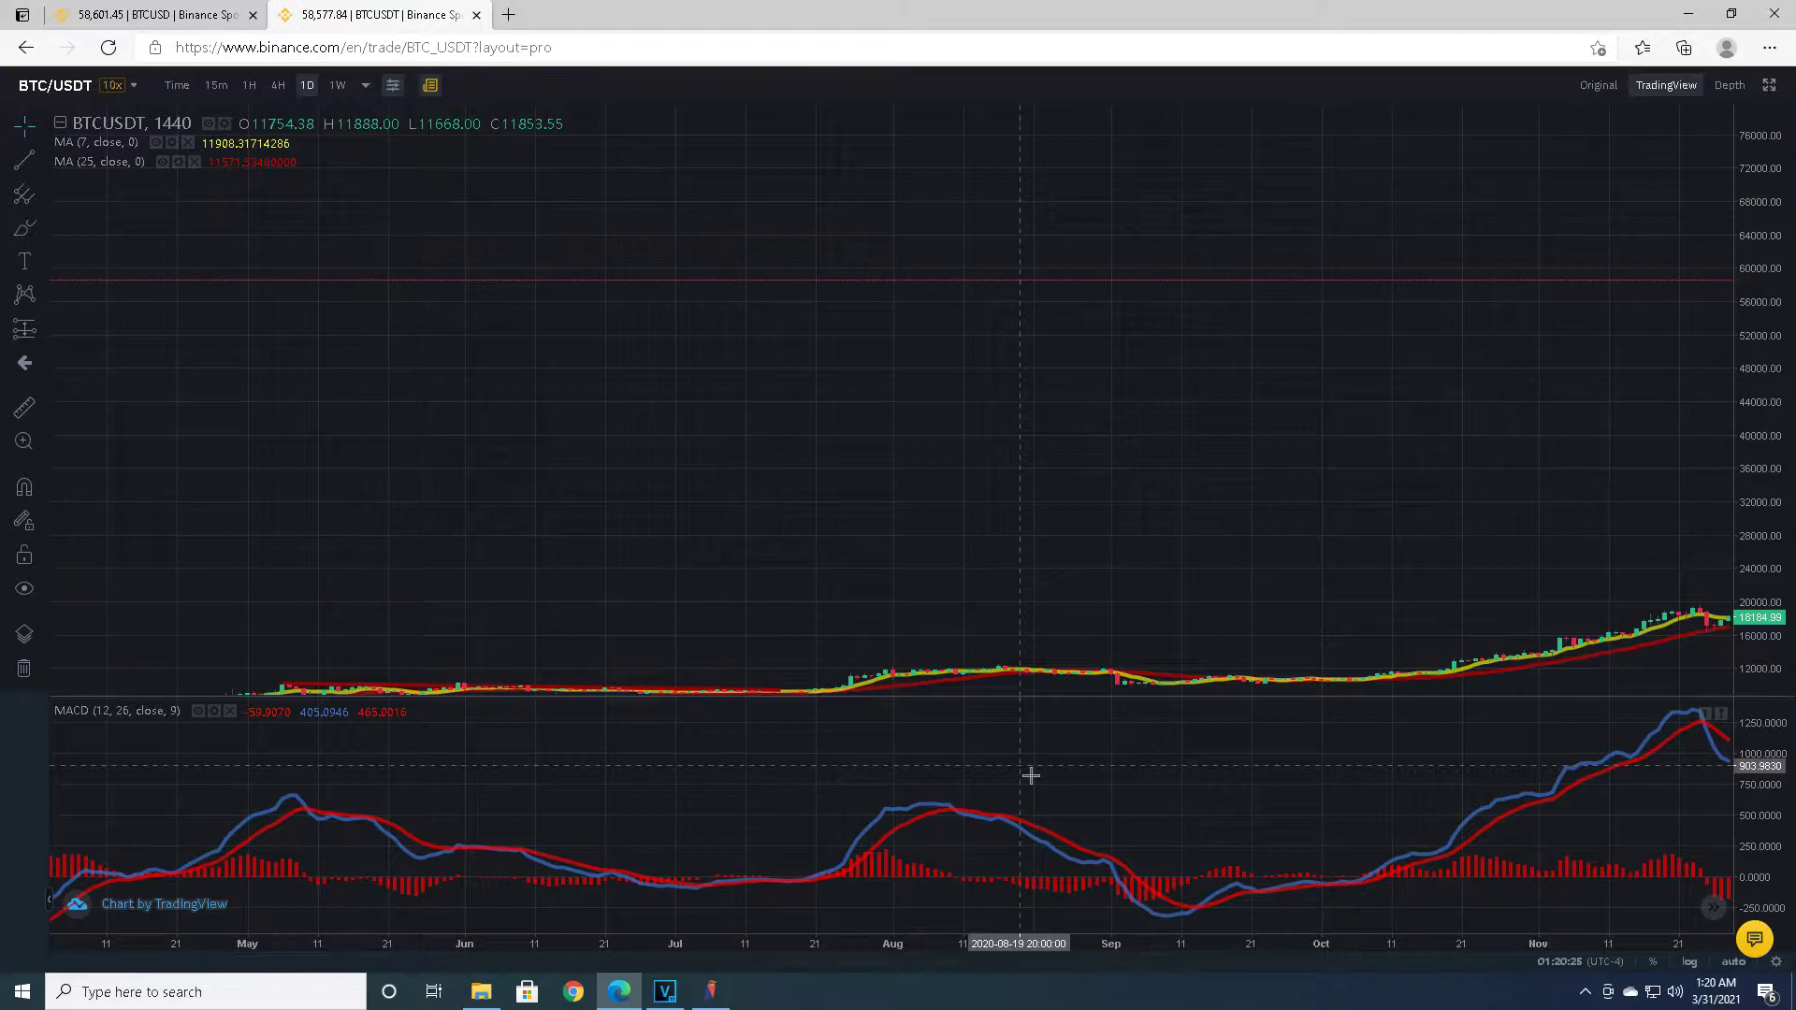
pyautogui.moveTo(762, 798); pyautogui.dragTo(1076, 744)
pyautogui.moveTo(790, 746); pyautogui.dragTo(1032, 709)
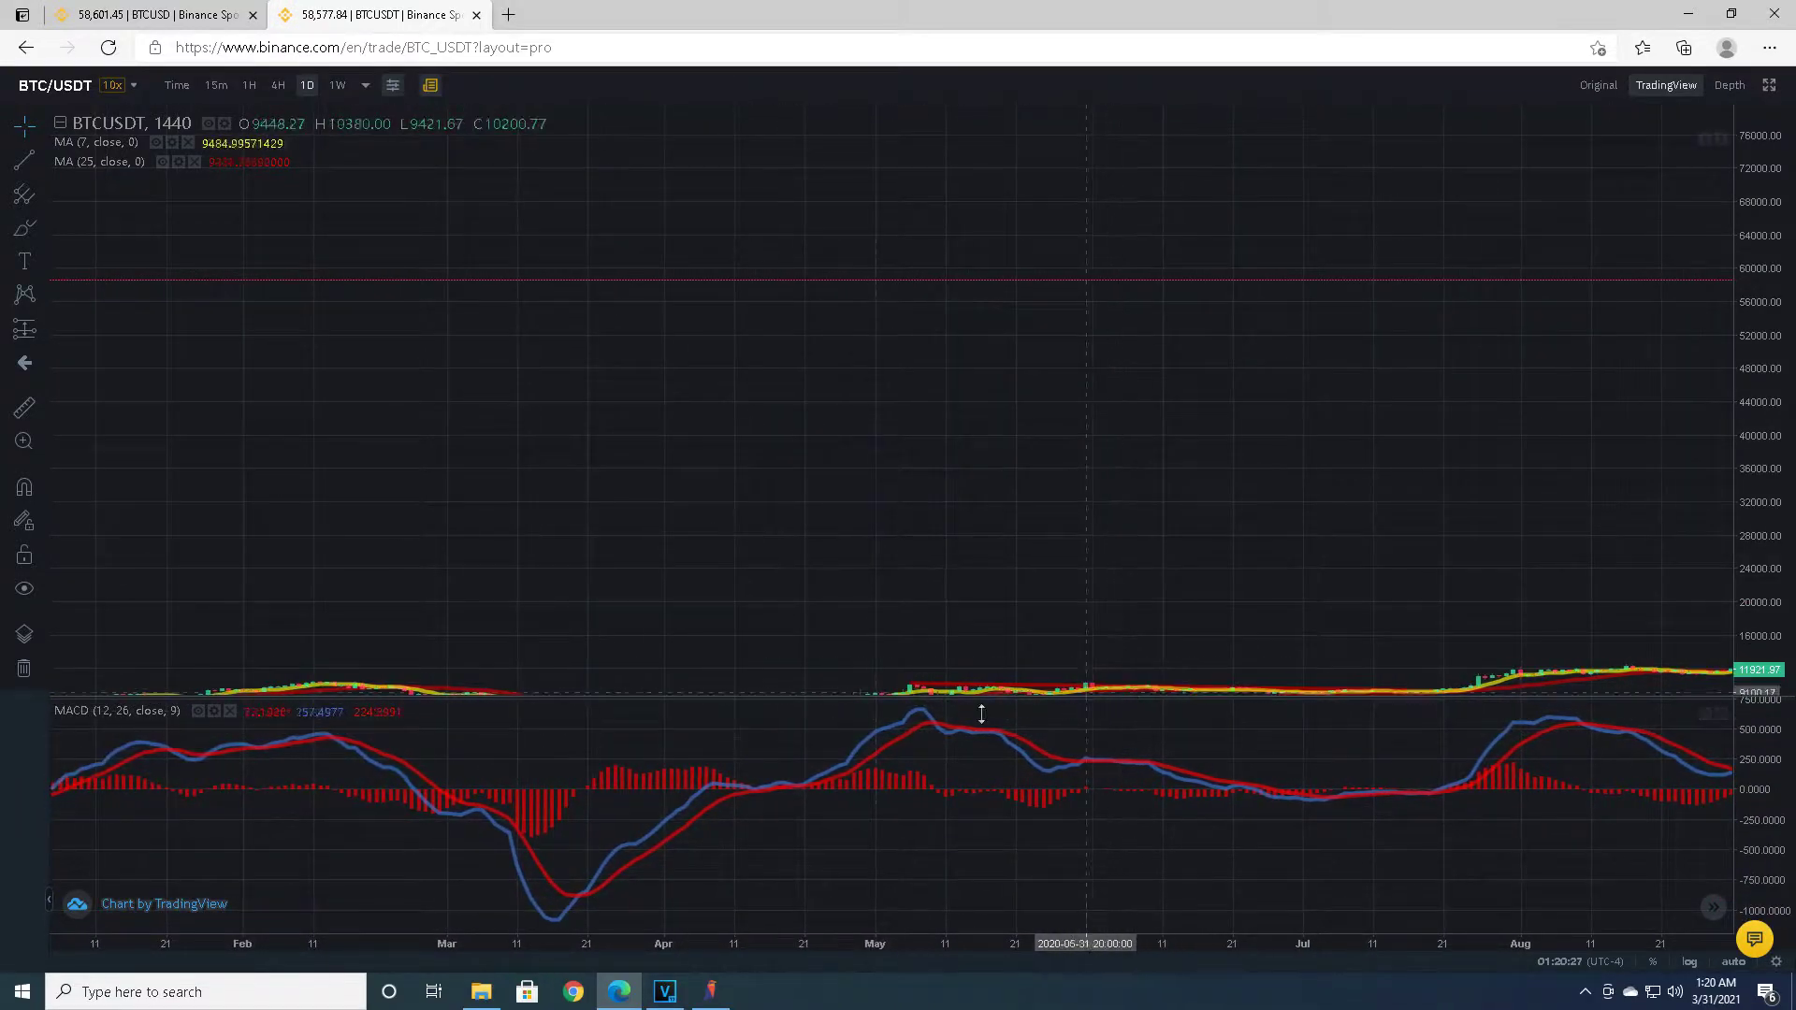
pyautogui.moveTo(815, 738); pyautogui.dragTo(1075, 726)
pyautogui.scroll(3, 853, 711)
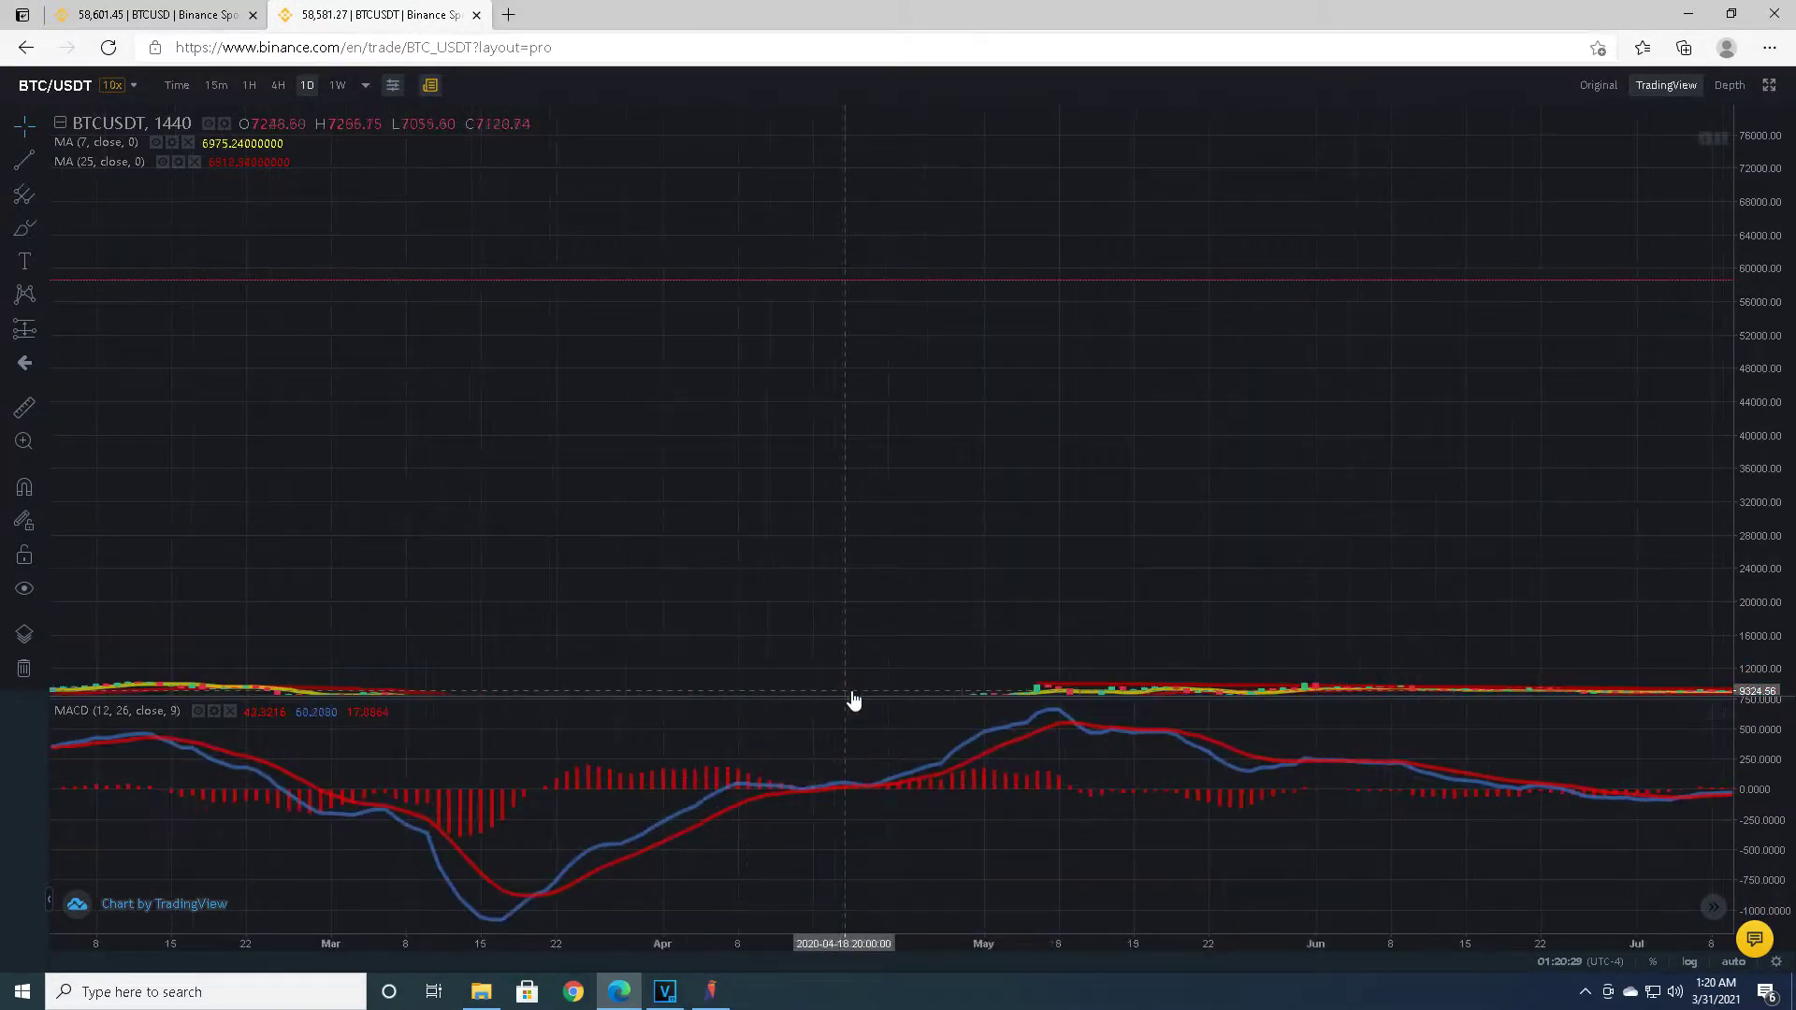
pyautogui.scroll(-3, 650, 655)
pyautogui.moveTo(1754, 450); pyautogui.dragTo(1756, 538)
pyautogui.scroll(3, 1254, 614)
pyautogui.moveTo(1052, 568); pyautogui.dragTo(974, 633)
pyautogui.scroll(2, 885, 613)
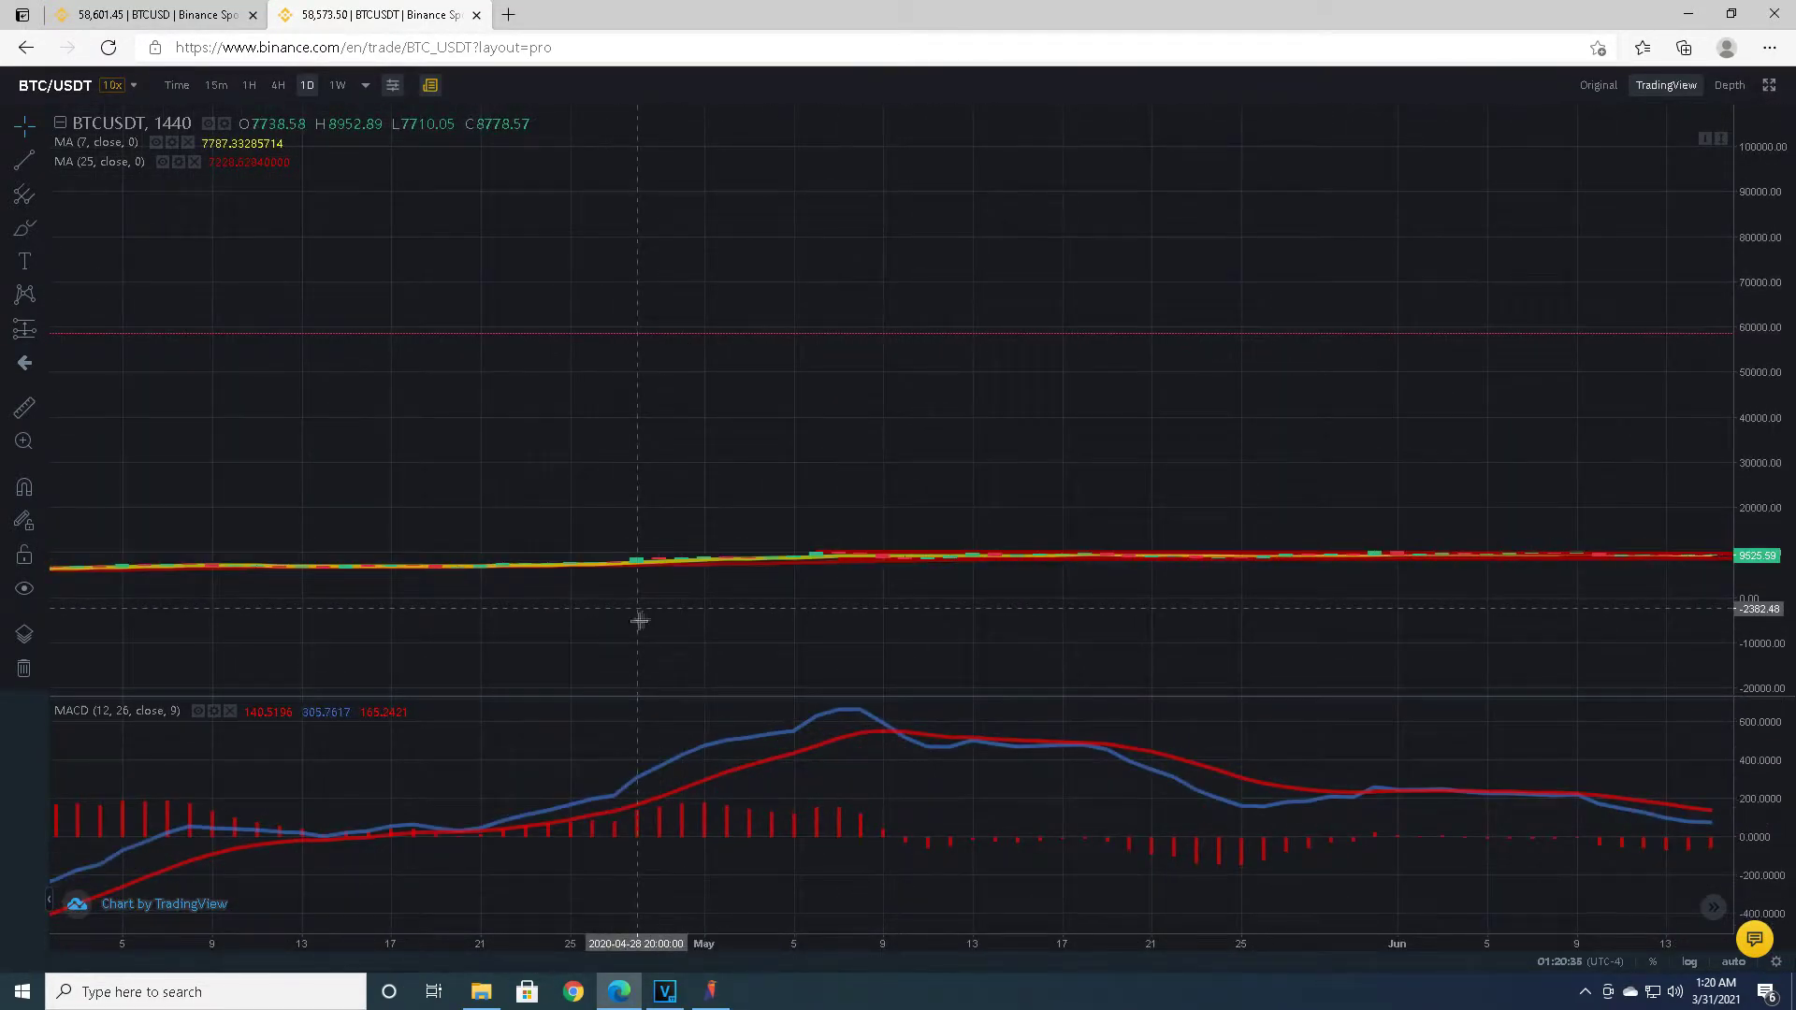
pyautogui.moveTo(638, 621); pyautogui.dragTo(1051, 593)
pyautogui.scroll(1, 1051, 593)
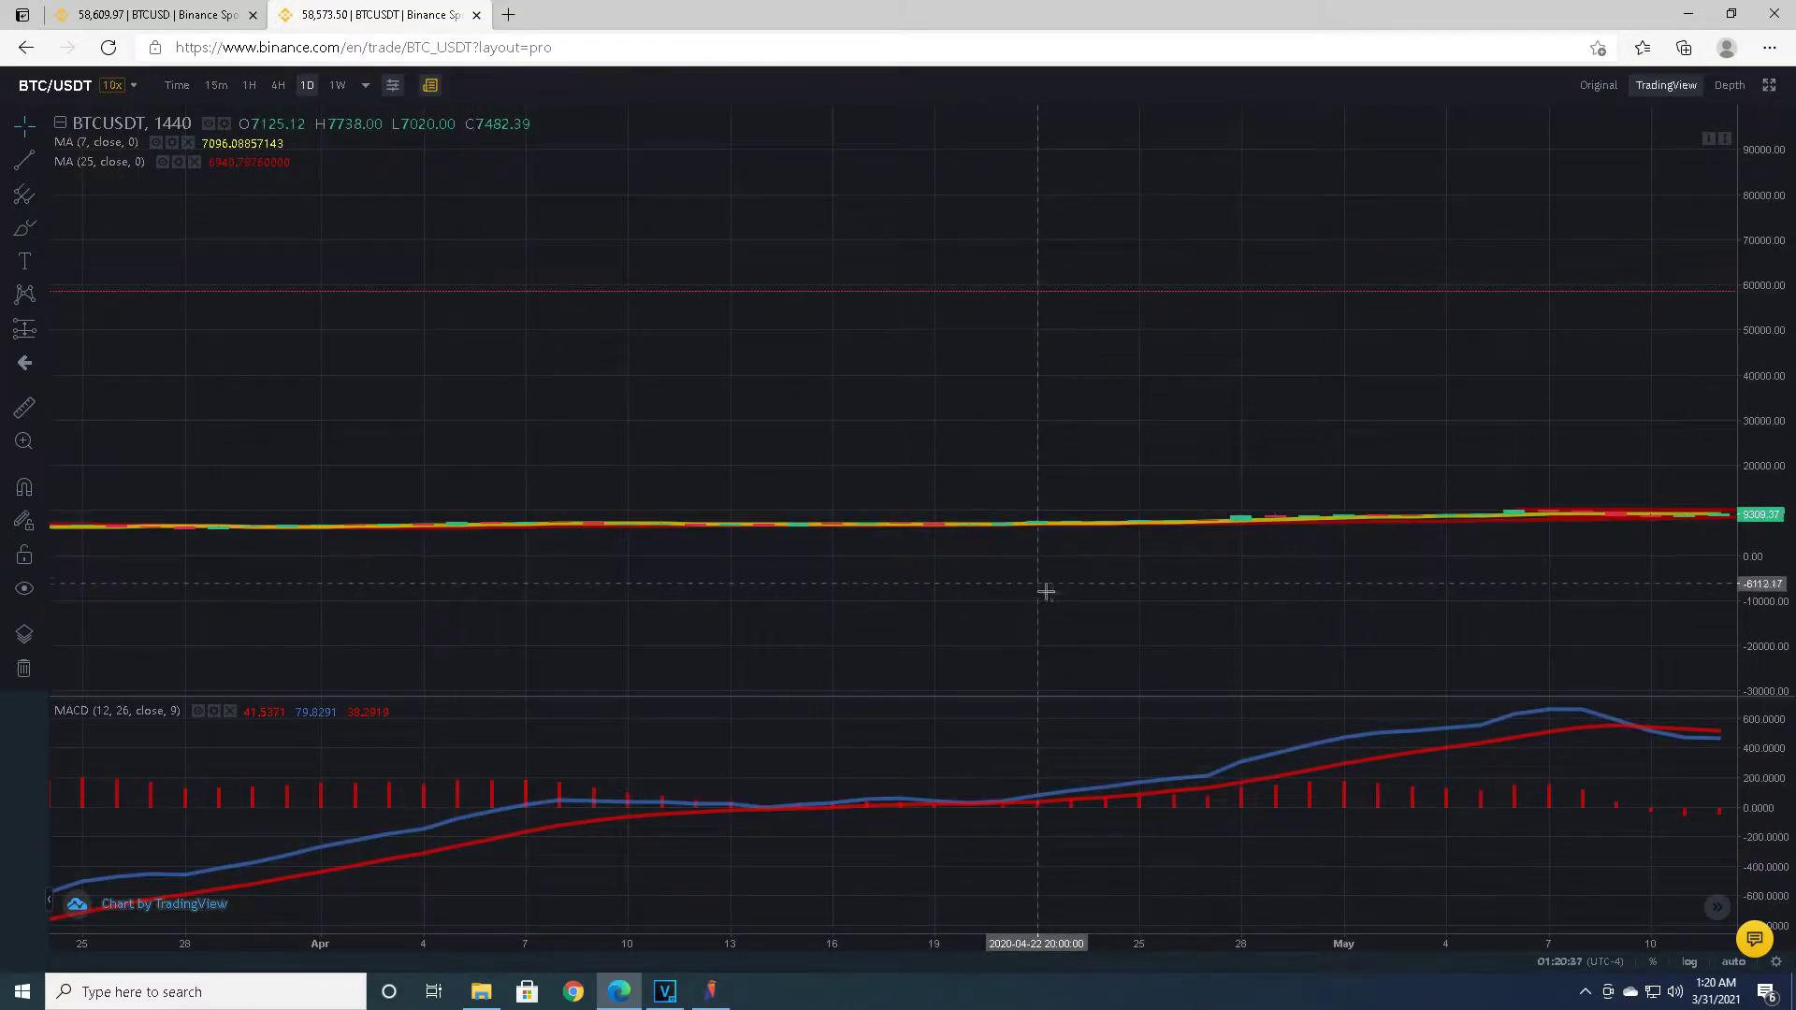
pyautogui.scroll(-6, 1203, 434)
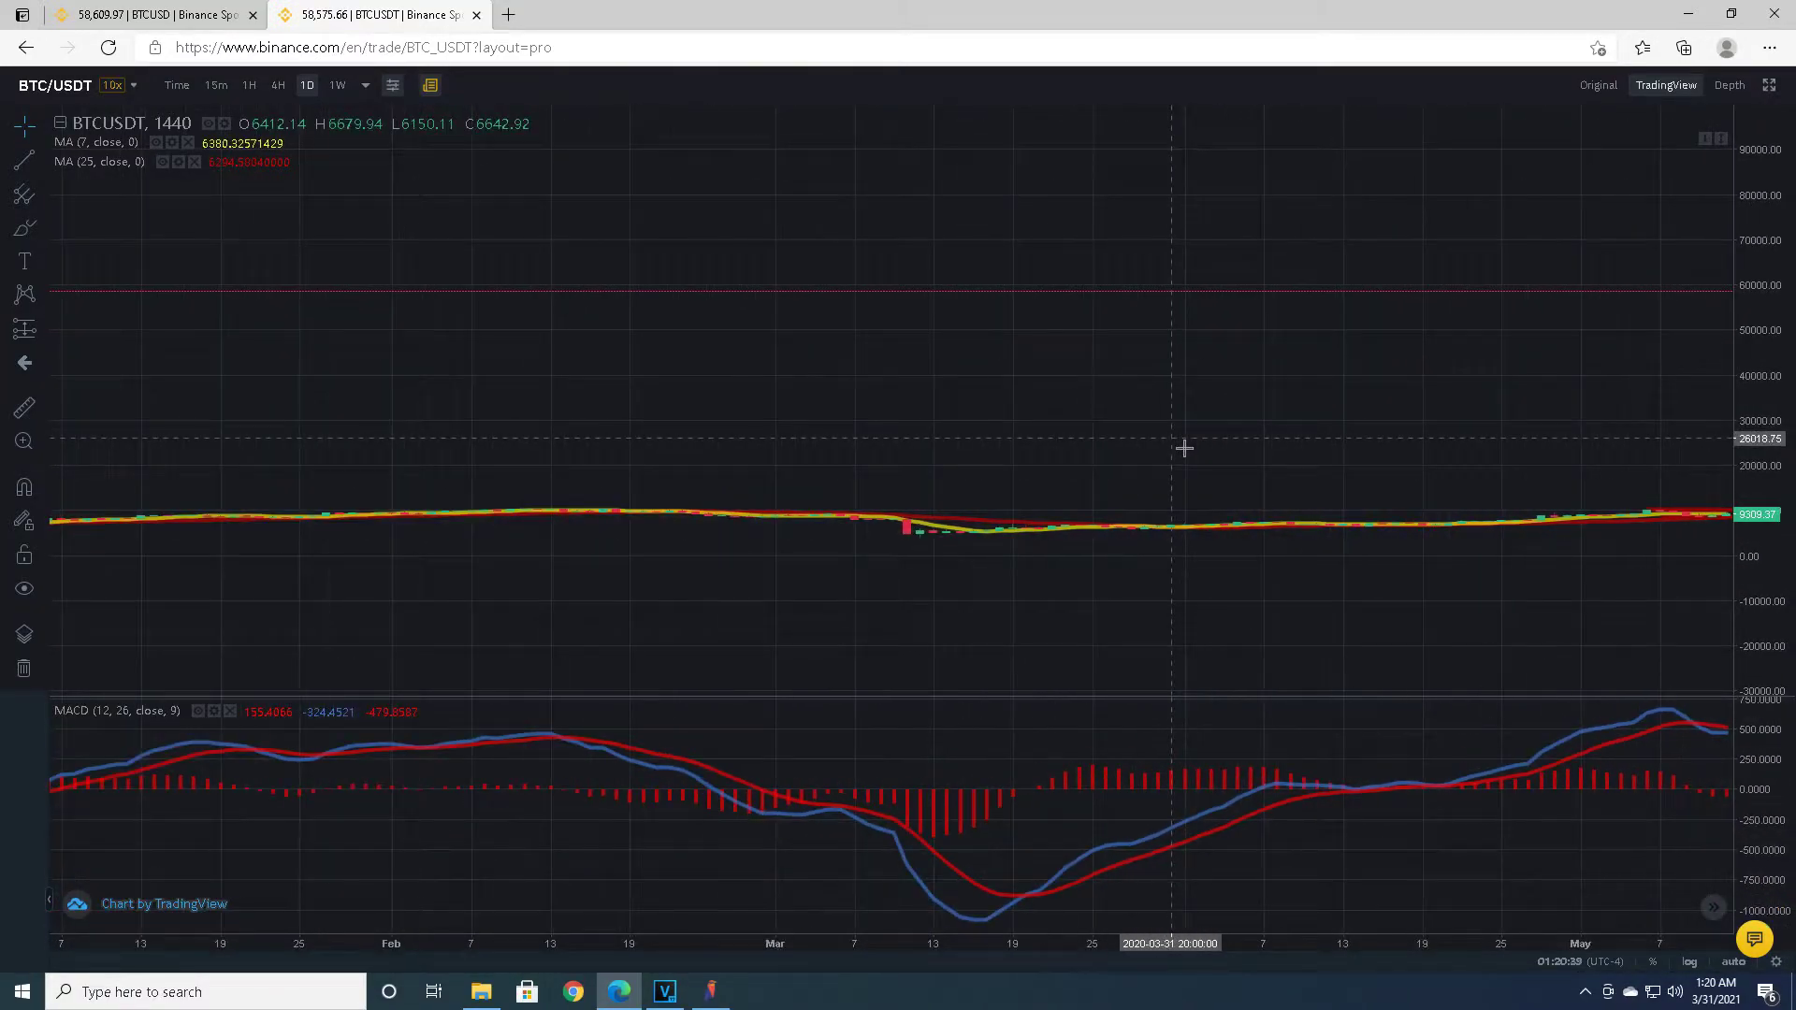
pyautogui.scroll(3, 1219, 598)
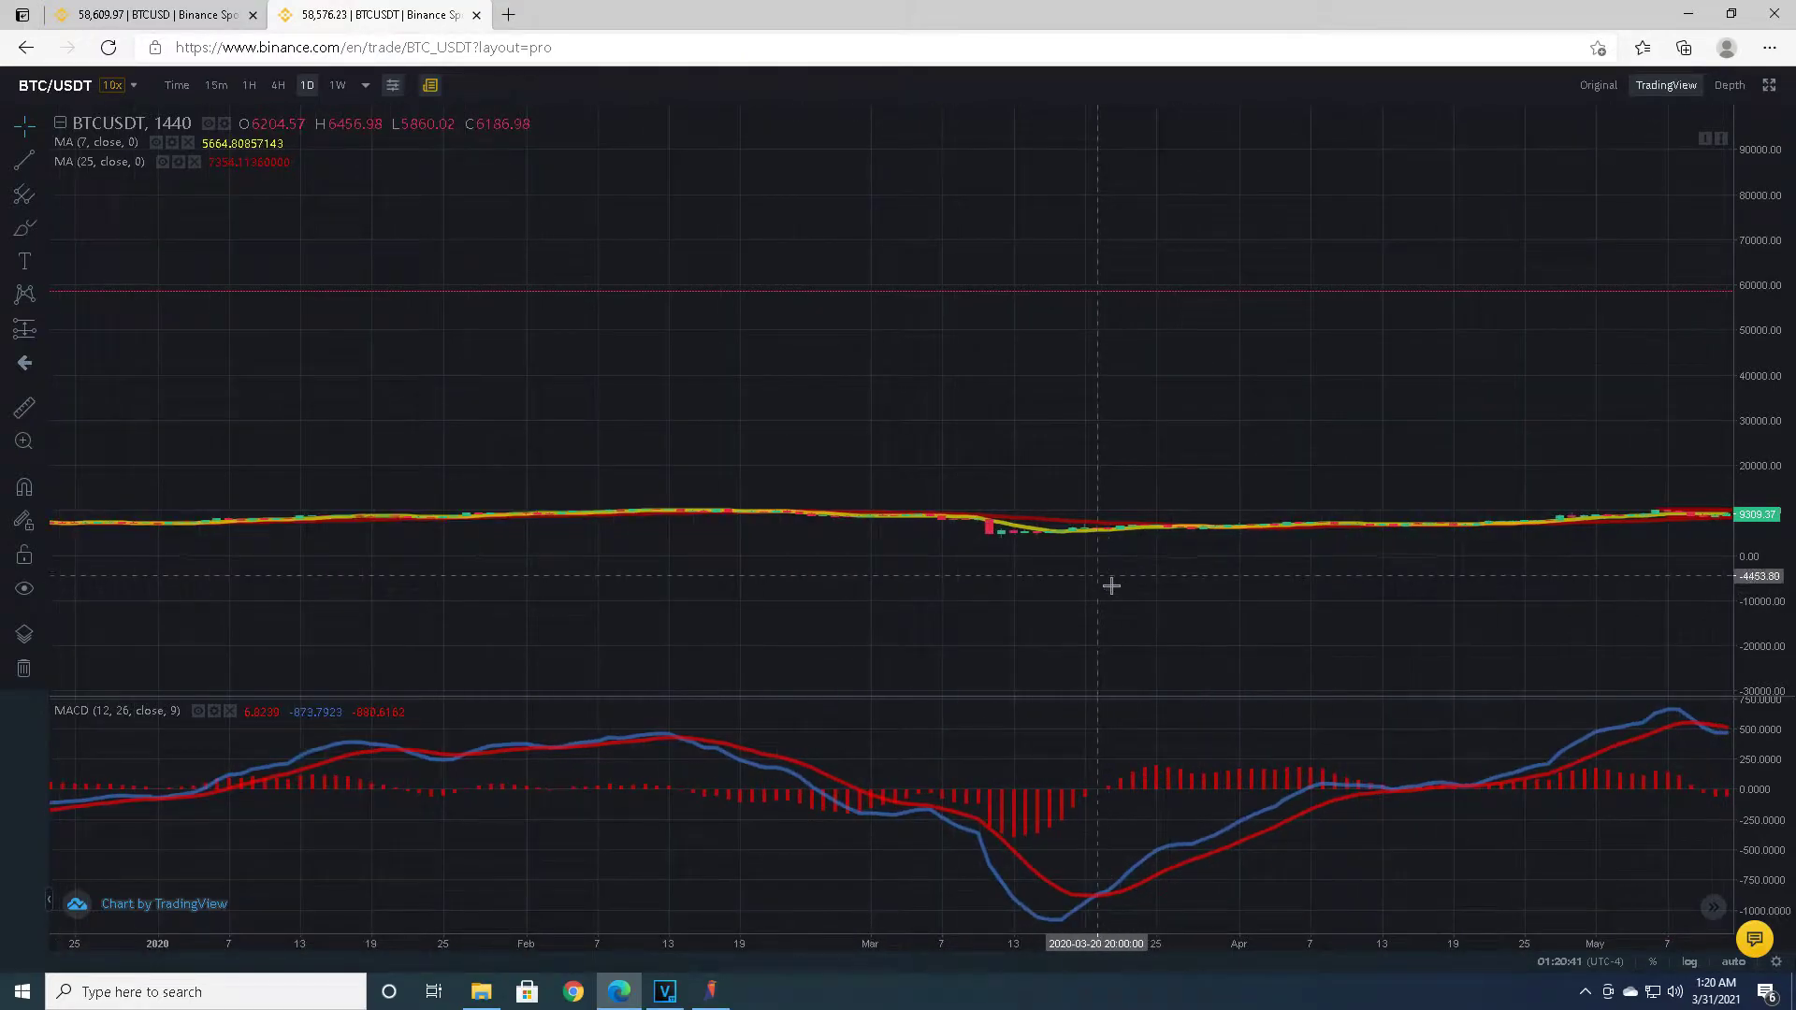
pyautogui.scroll(-3, 1104, 582)
pyautogui.scroll(-6, 1104, 581)
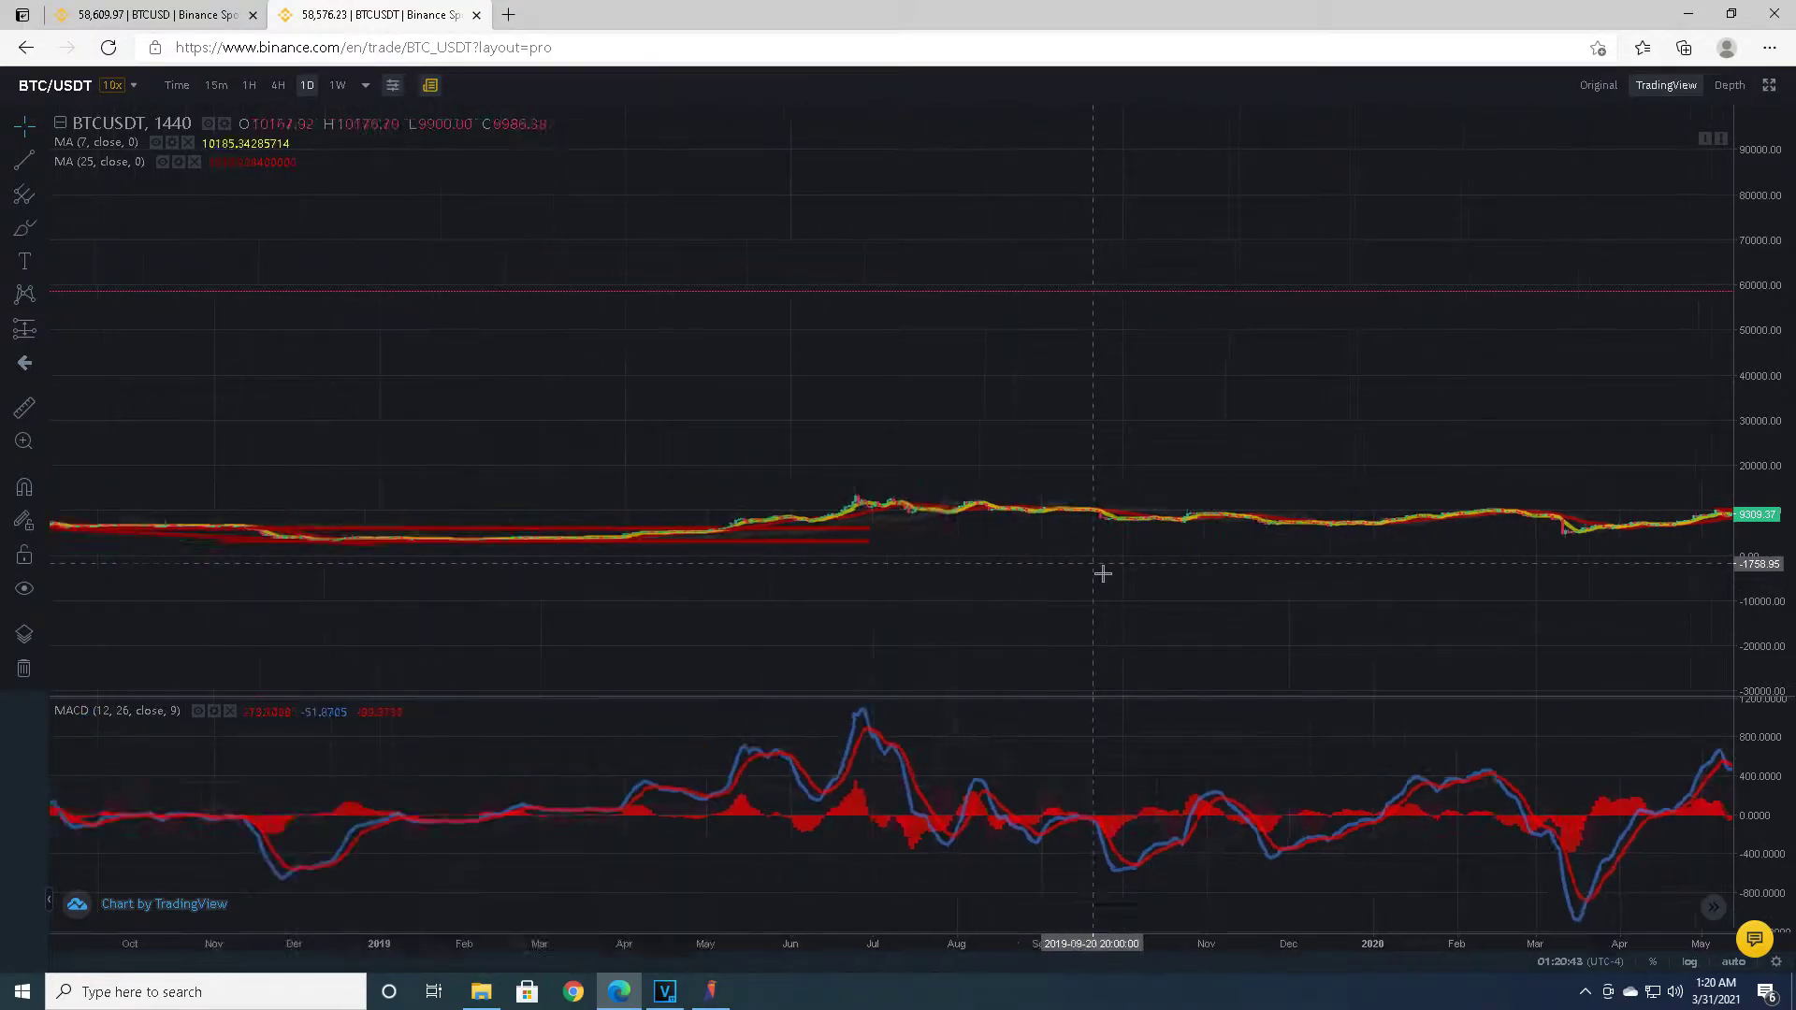
pyautogui.scroll(-3, 1656, 540)
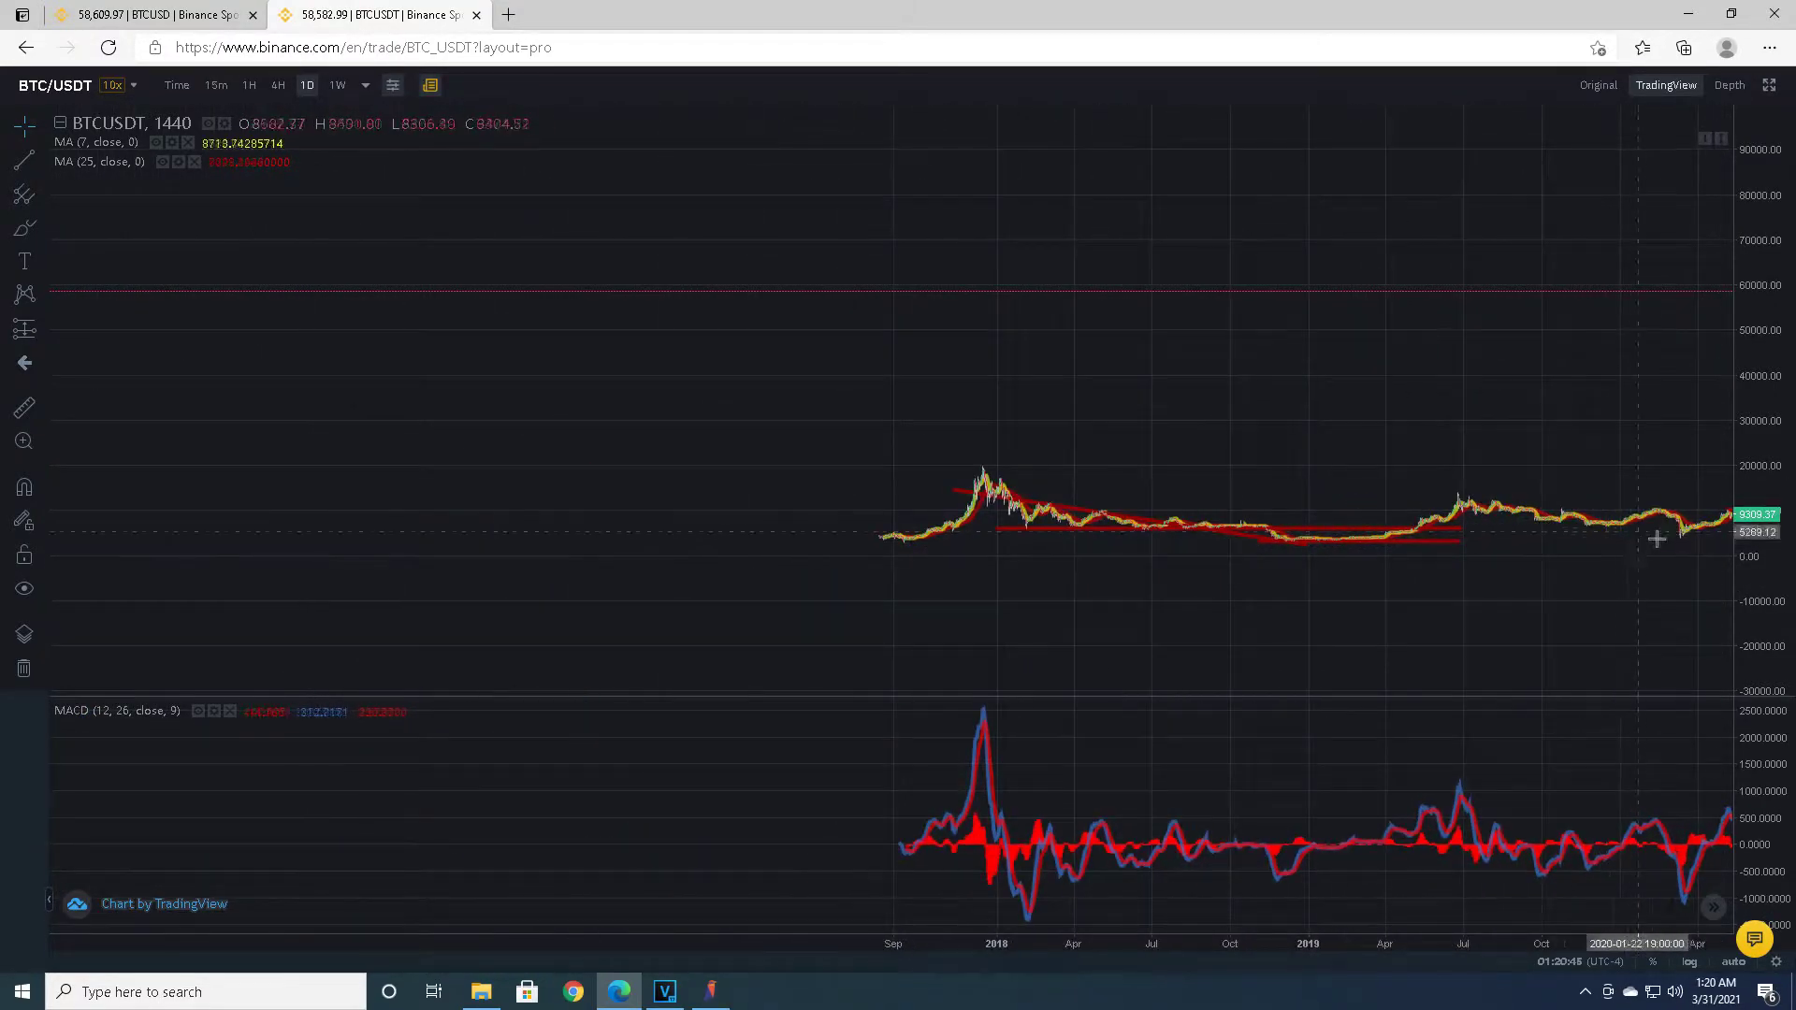
# Examine the April 2019 candles and both moving averages in close-up with a stretched price scale.
pyautogui.moveTo(1456, 608); pyautogui.dragTo(1219, 618)
pyautogui.scroll(3, 780, 607)
pyautogui.scroll(2, 692, 616)
pyautogui.moveTo(692, 617); pyautogui.dragTo(1050, 585)
pyautogui.scroll(2, 822, 594)
pyautogui.moveTo(822, 594); pyautogui.dragTo(870, 573)
pyautogui.scroll(2, 1083, 629)
pyautogui.scroll(2, 870, 574)
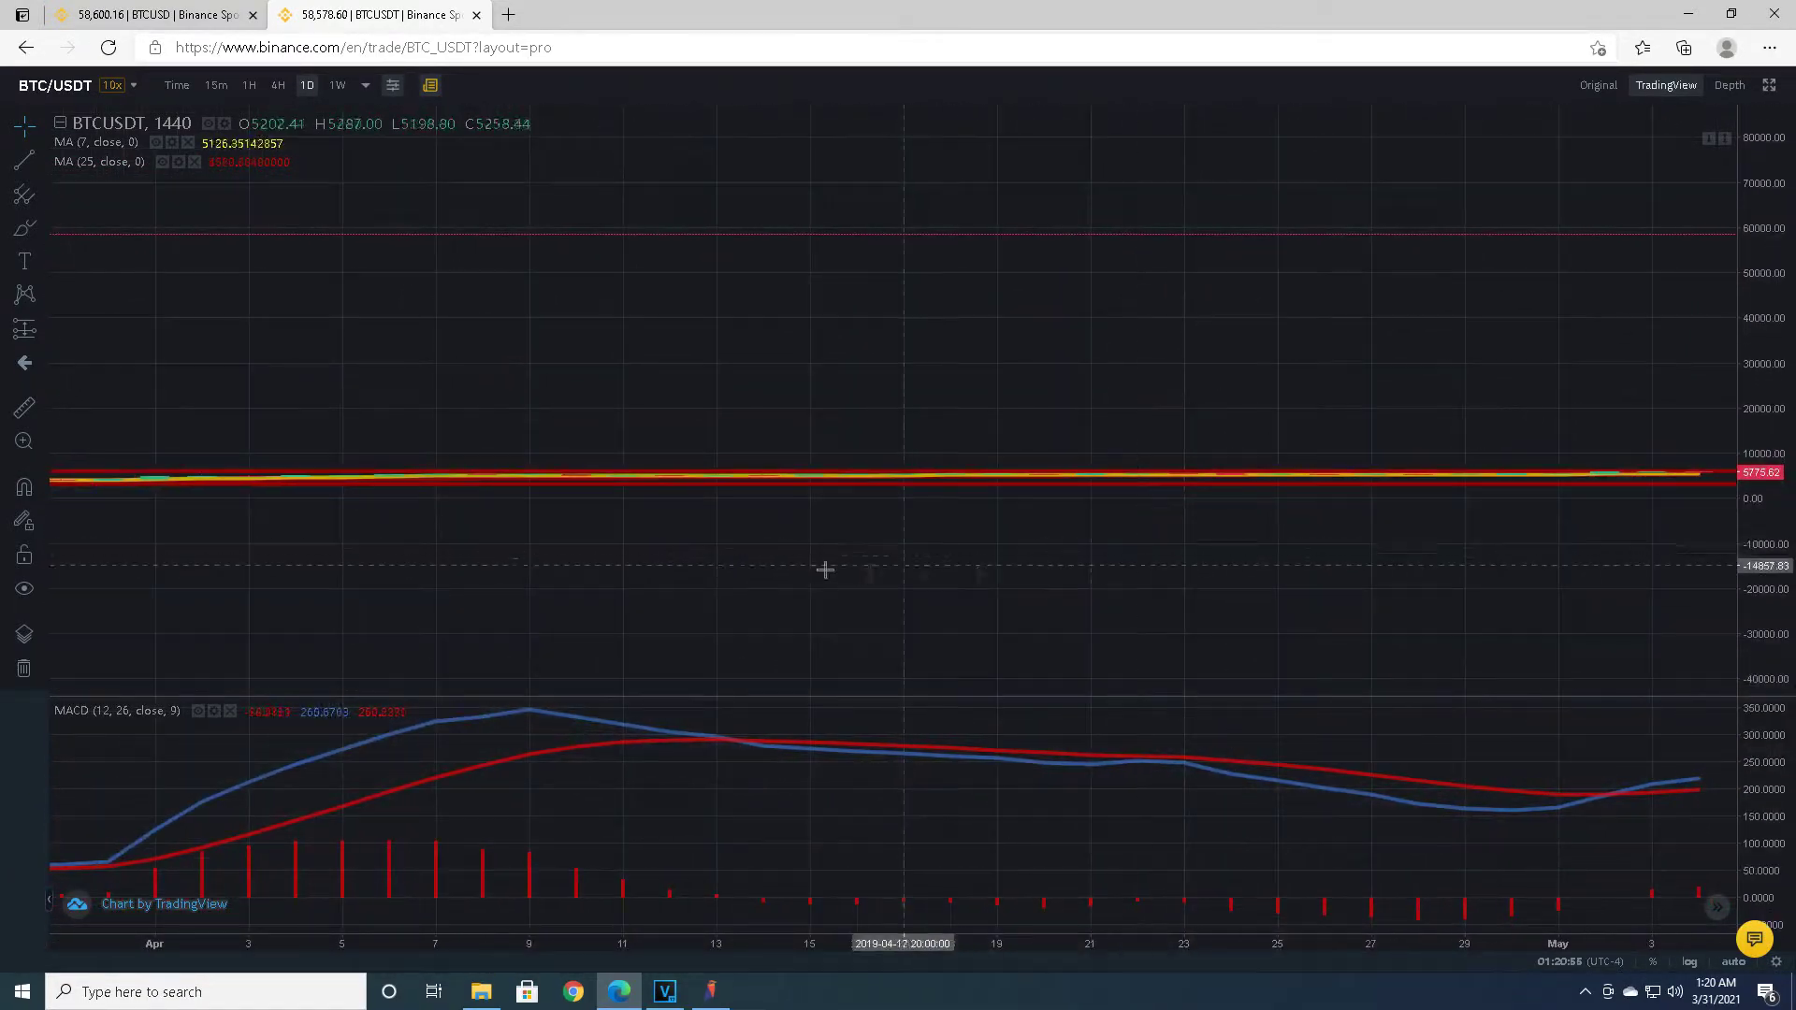
pyautogui.moveTo(1788, 378); pyautogui.dragTo(1768, 501)
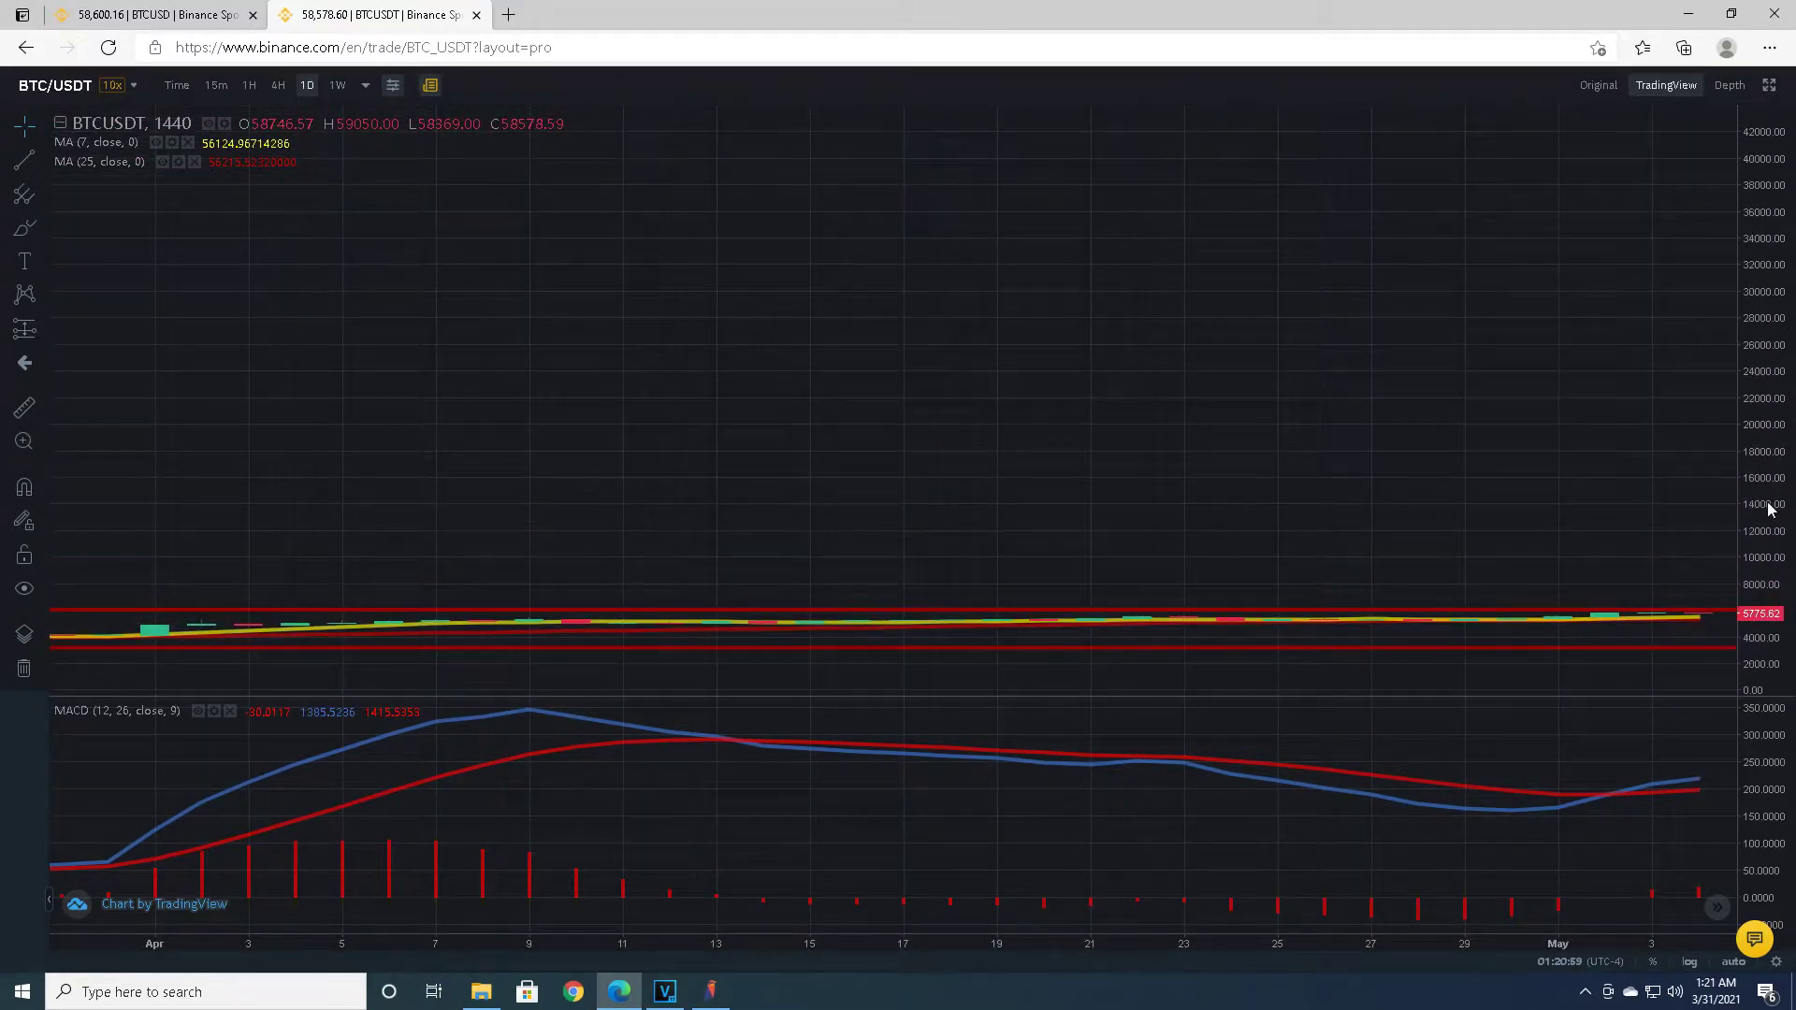
pyautogui.moveTo(1403, 609); pyautogui.dragTo(1304, 532)
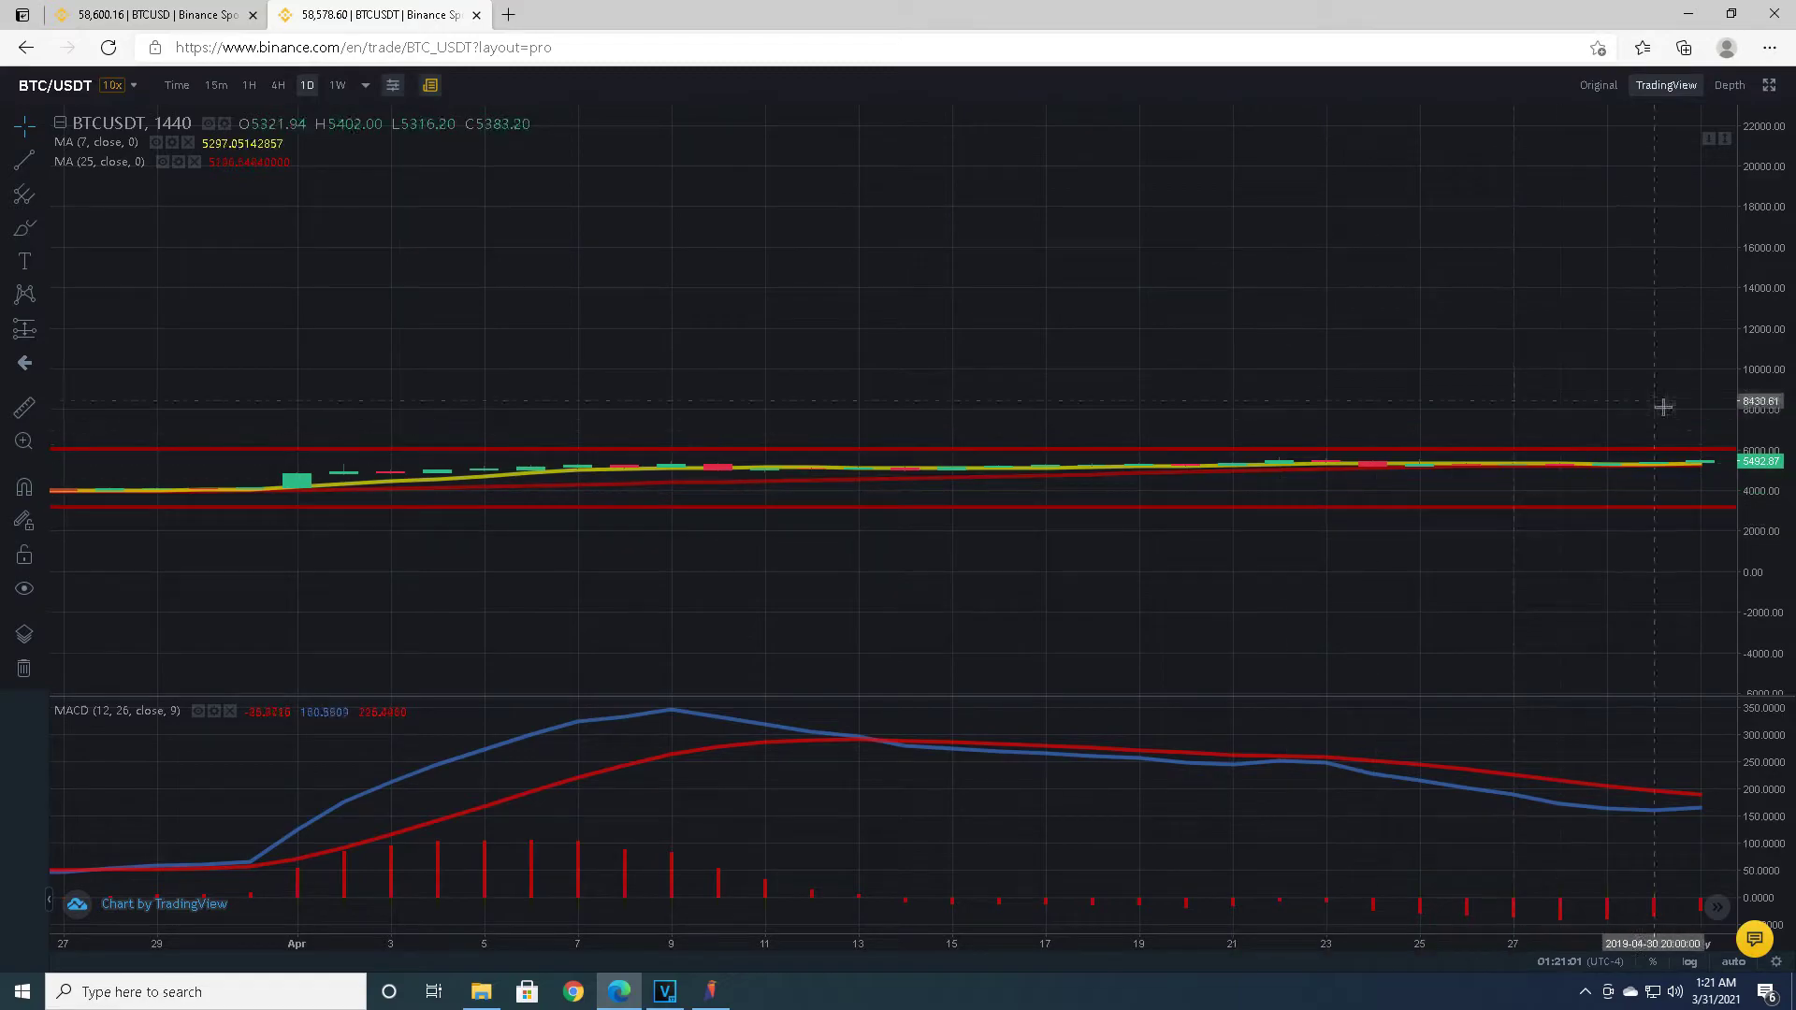
pyautogui.moveTo(1778, 426); pyautogui.dragTo(1790, 276)
pyautogui.moveTo(1347, 473); pyautogui.dragTo(1588, 413)
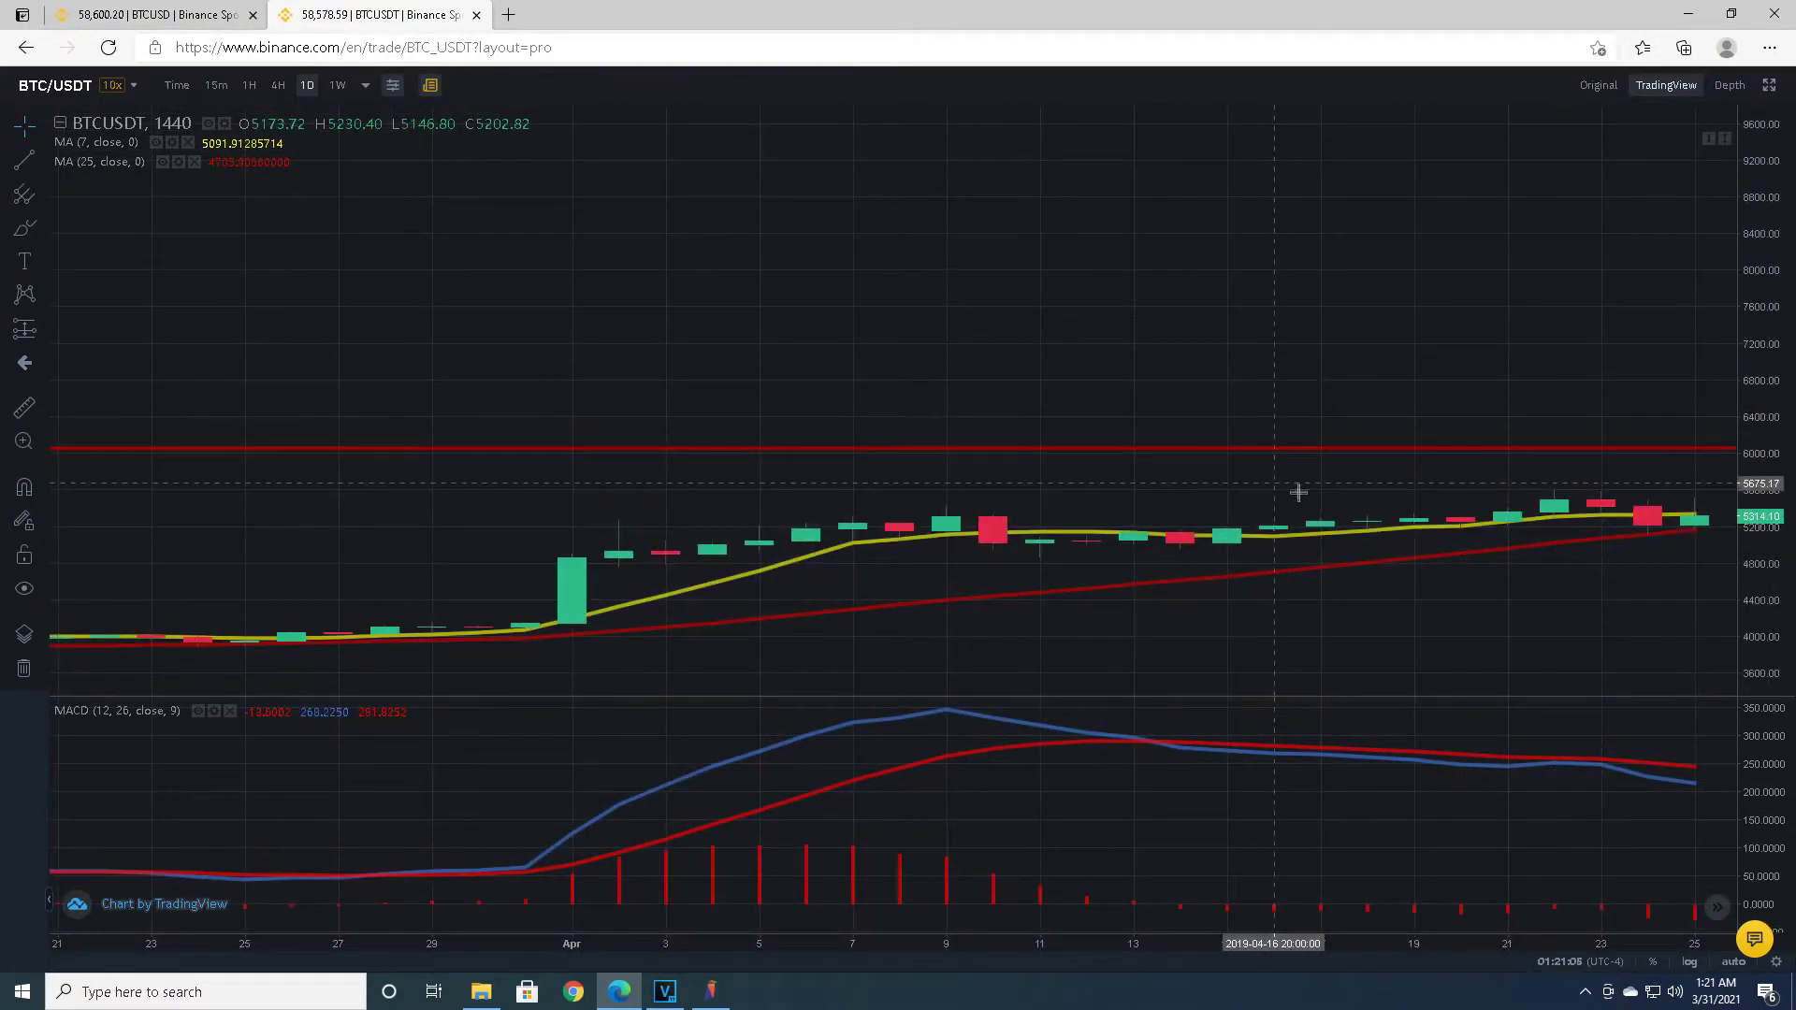
# Examine the 2018 decline against the moving averages, the descending trend line and the horizontal support line near 6,000.
pyautogui.scroll(-5, 1430, 515)
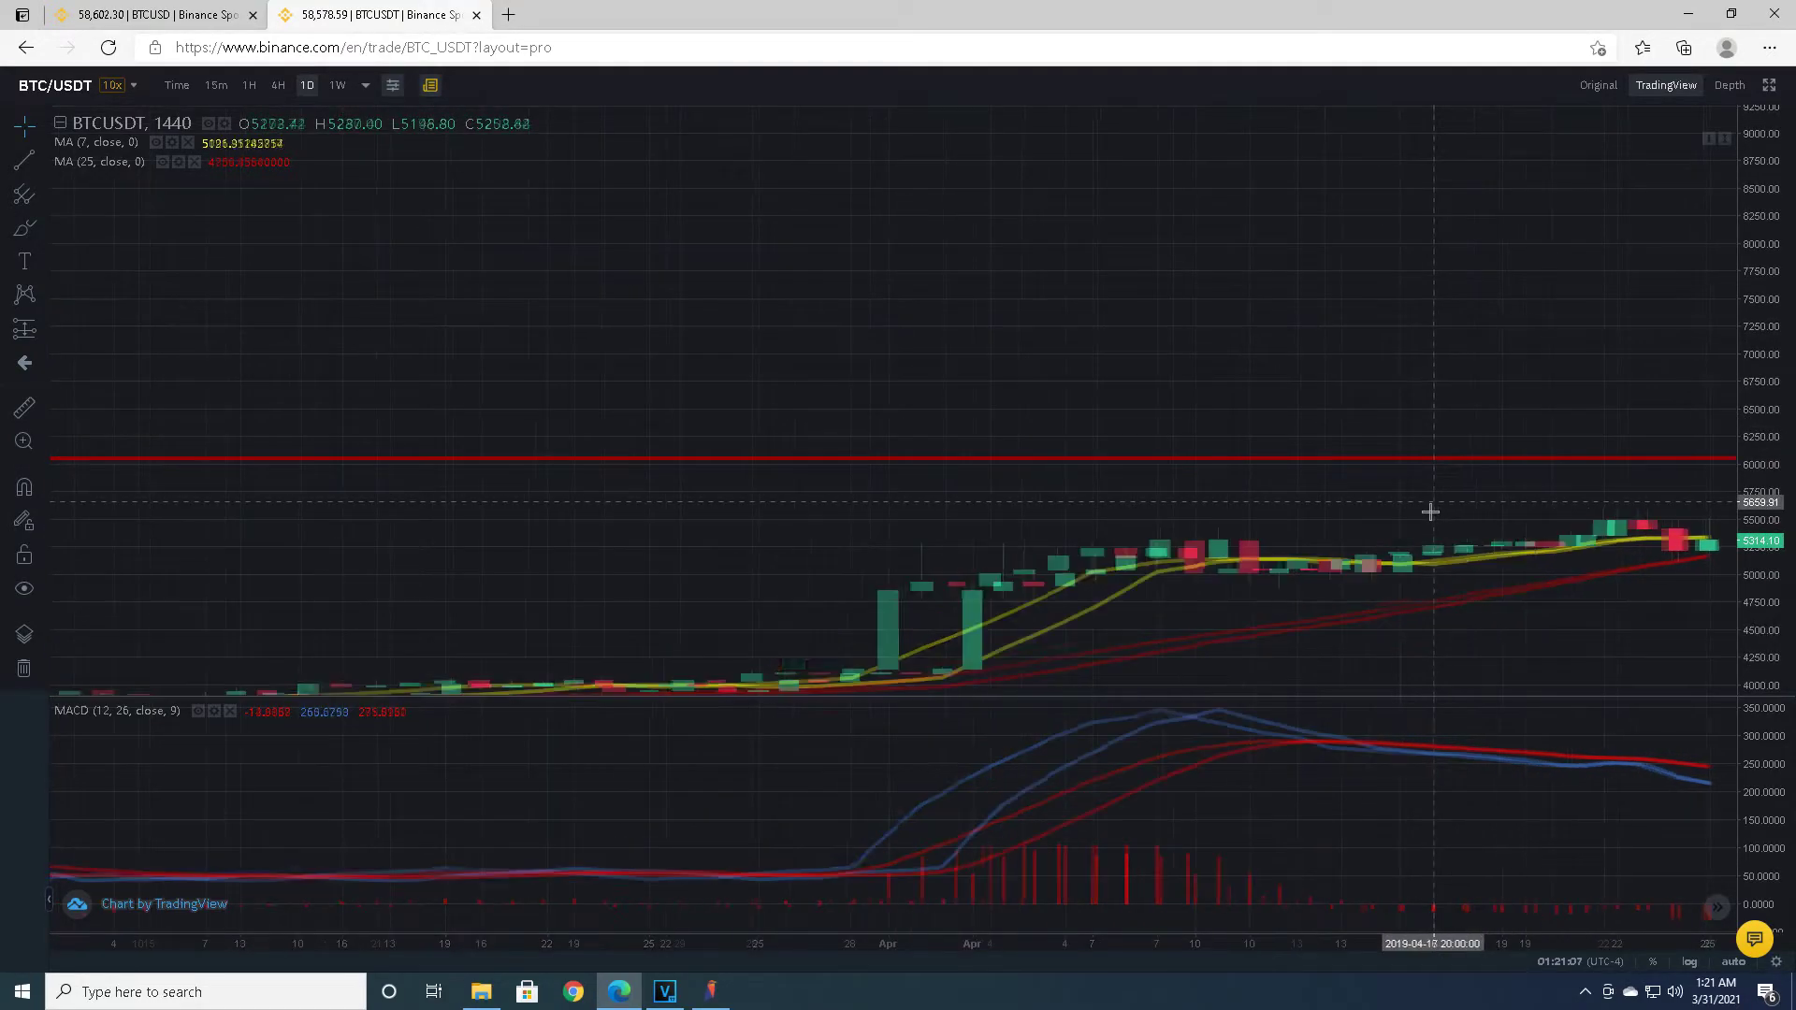
pyautogui.scroll(-6, 1430, 517)
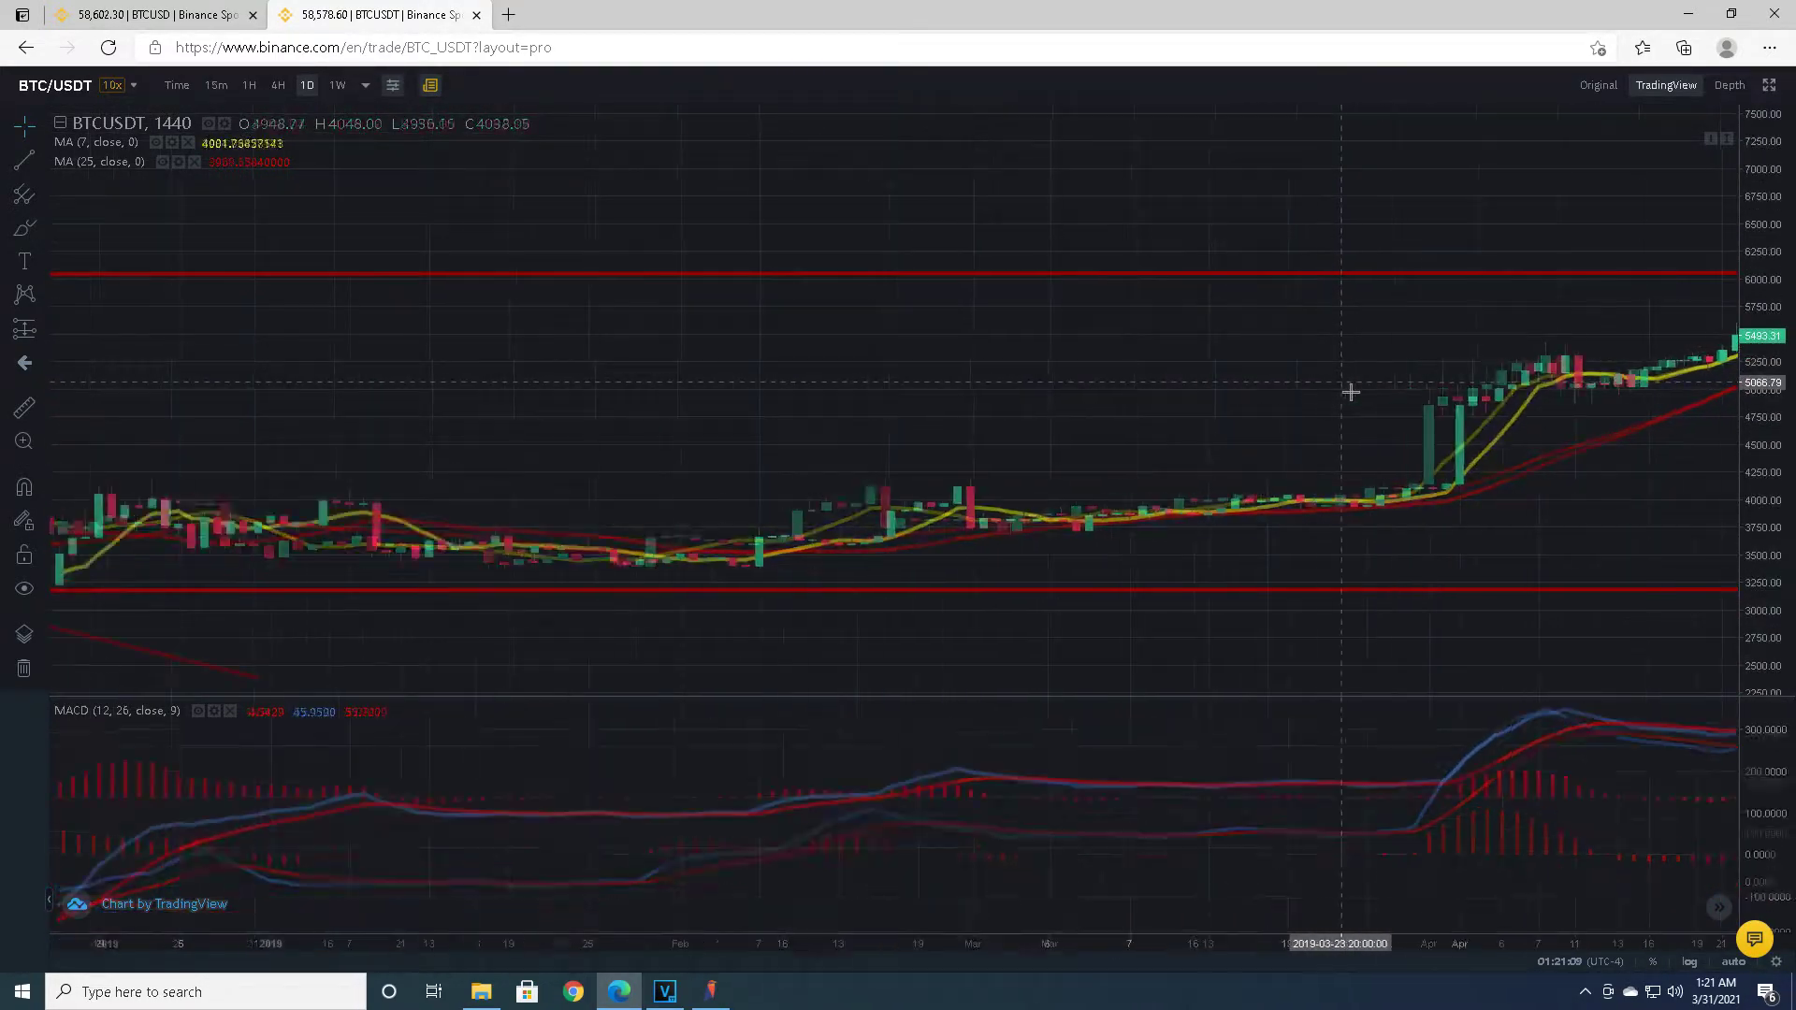
pyautogui.scroll(-2, 1332, 446)
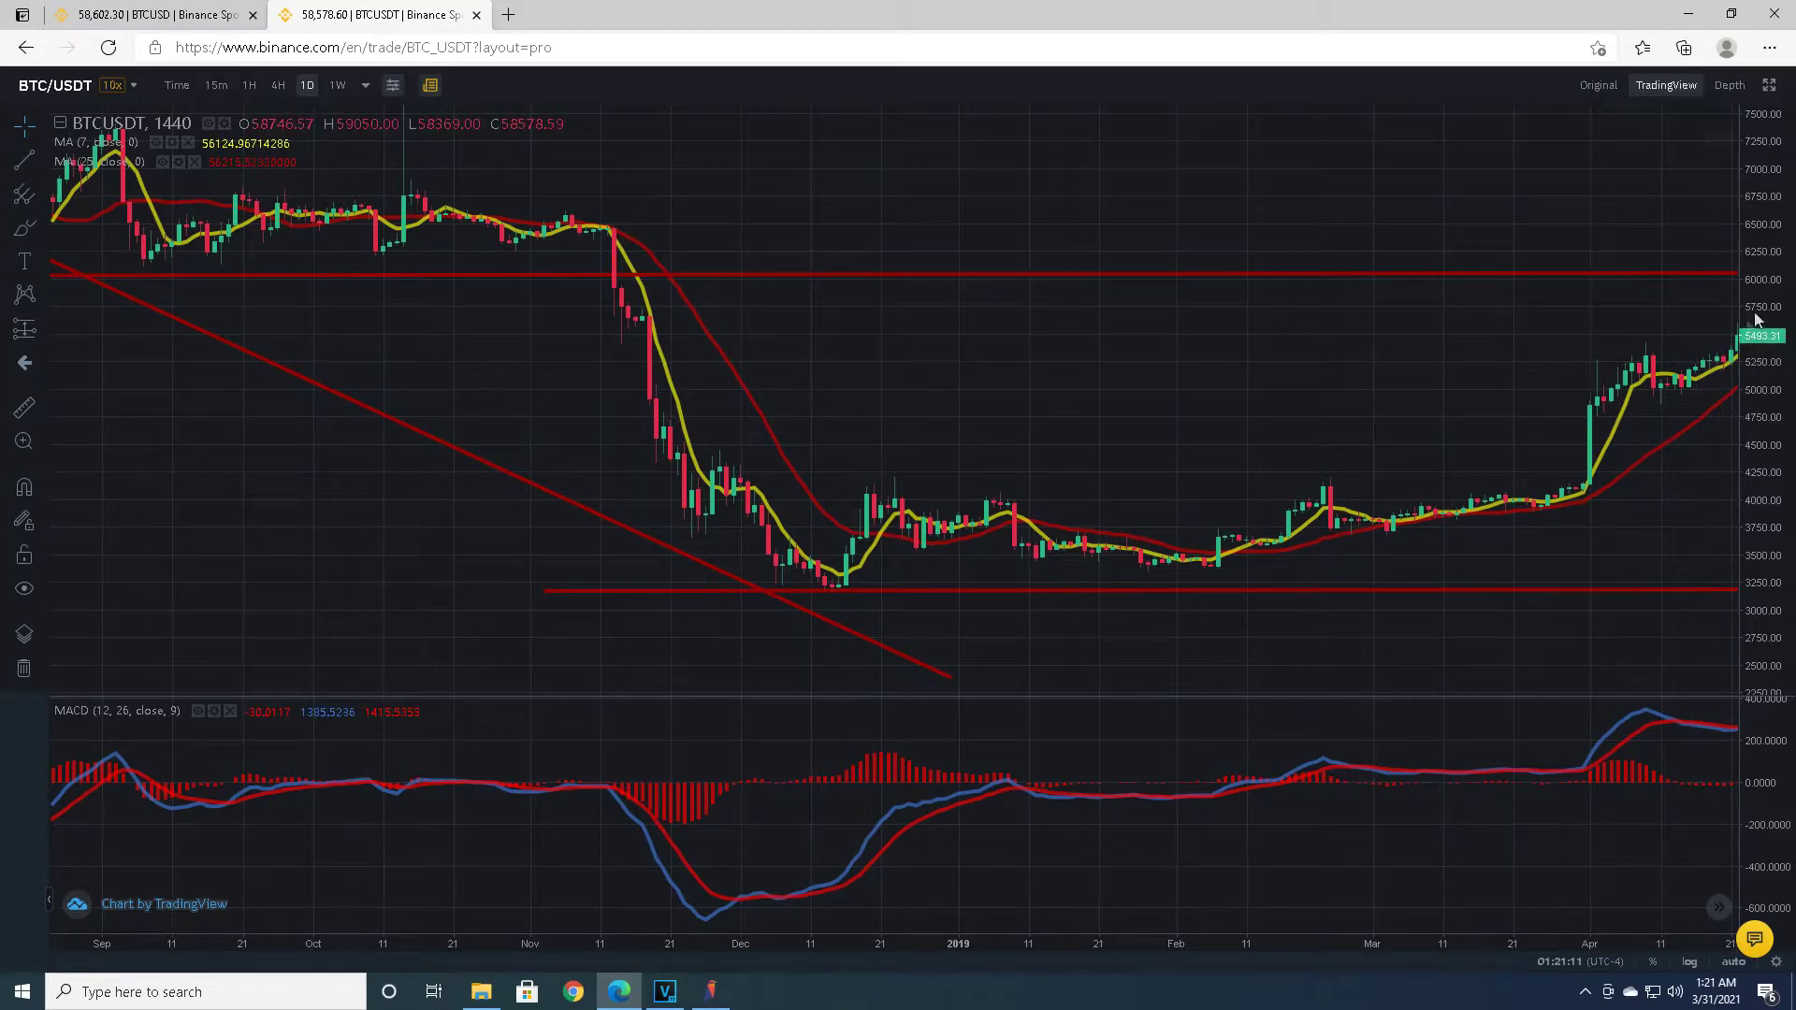
pyautogui.moveTo(1780, 248); pyautogui.dragTo(1780, 318)
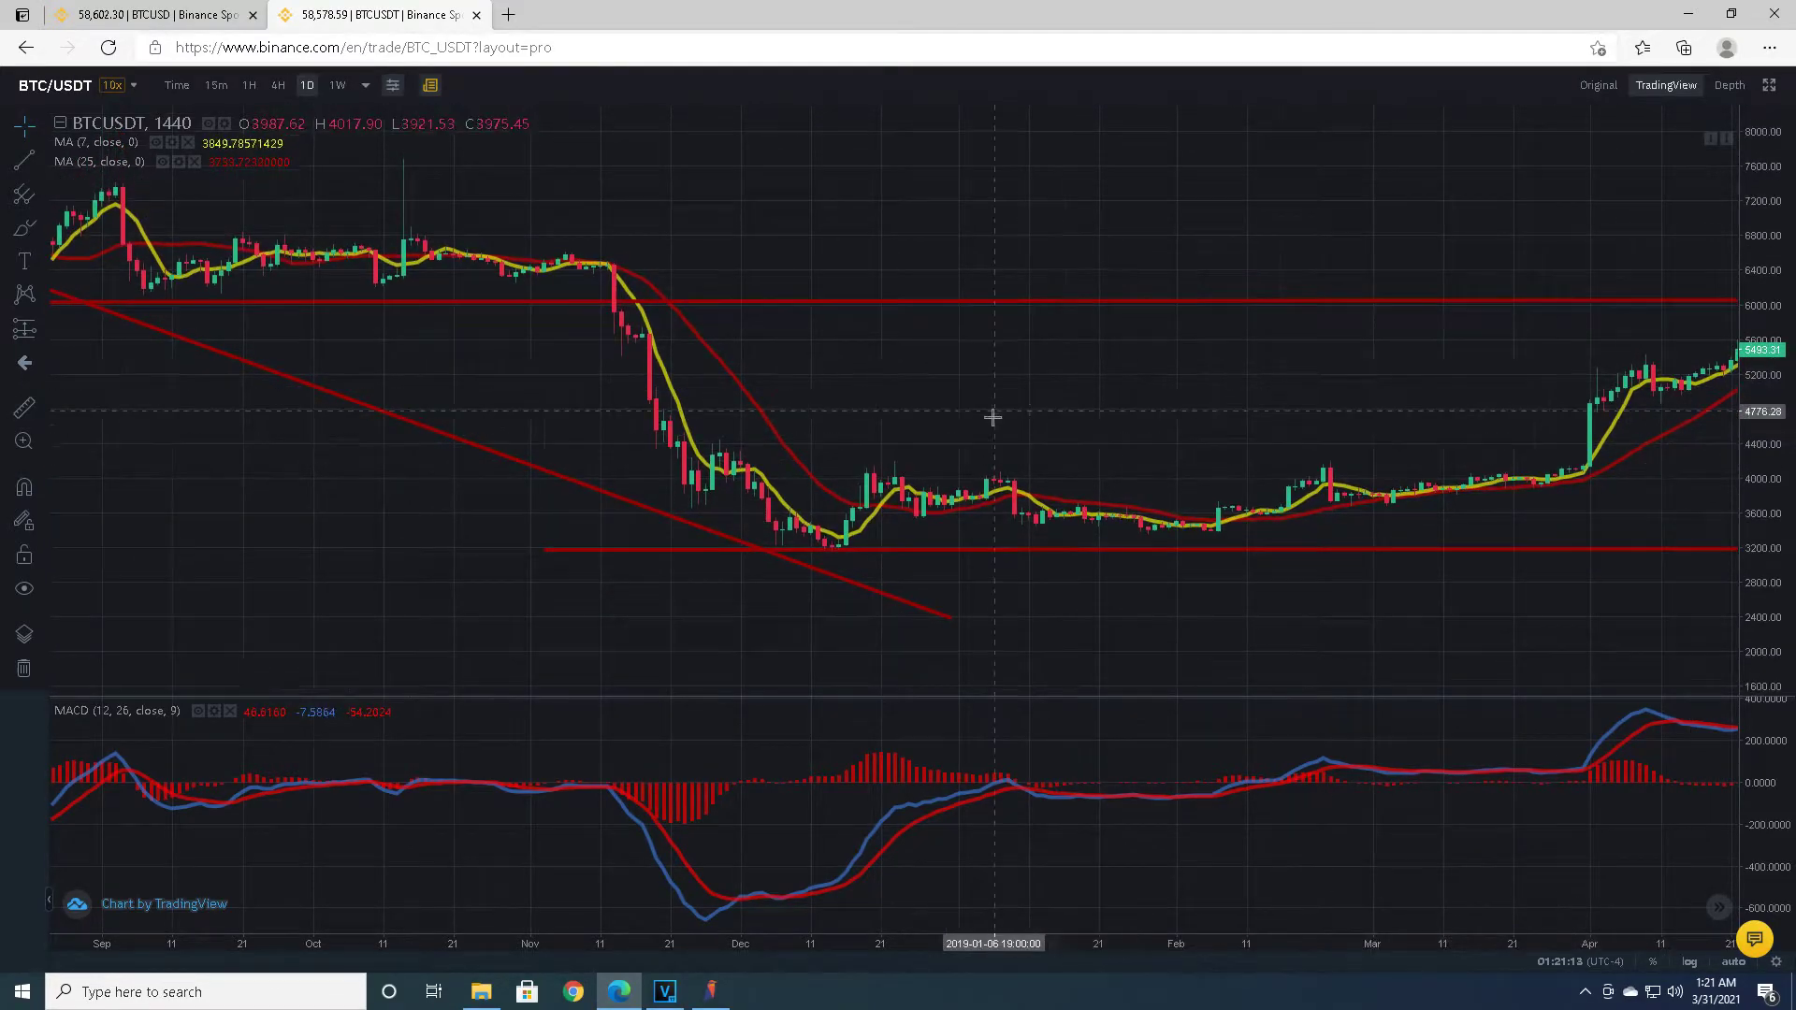
pyautogui.moveTo(995, 418); pyautogui.dragTo(1338, 366)
pyautogui.scroll(-5, 1310, 367)
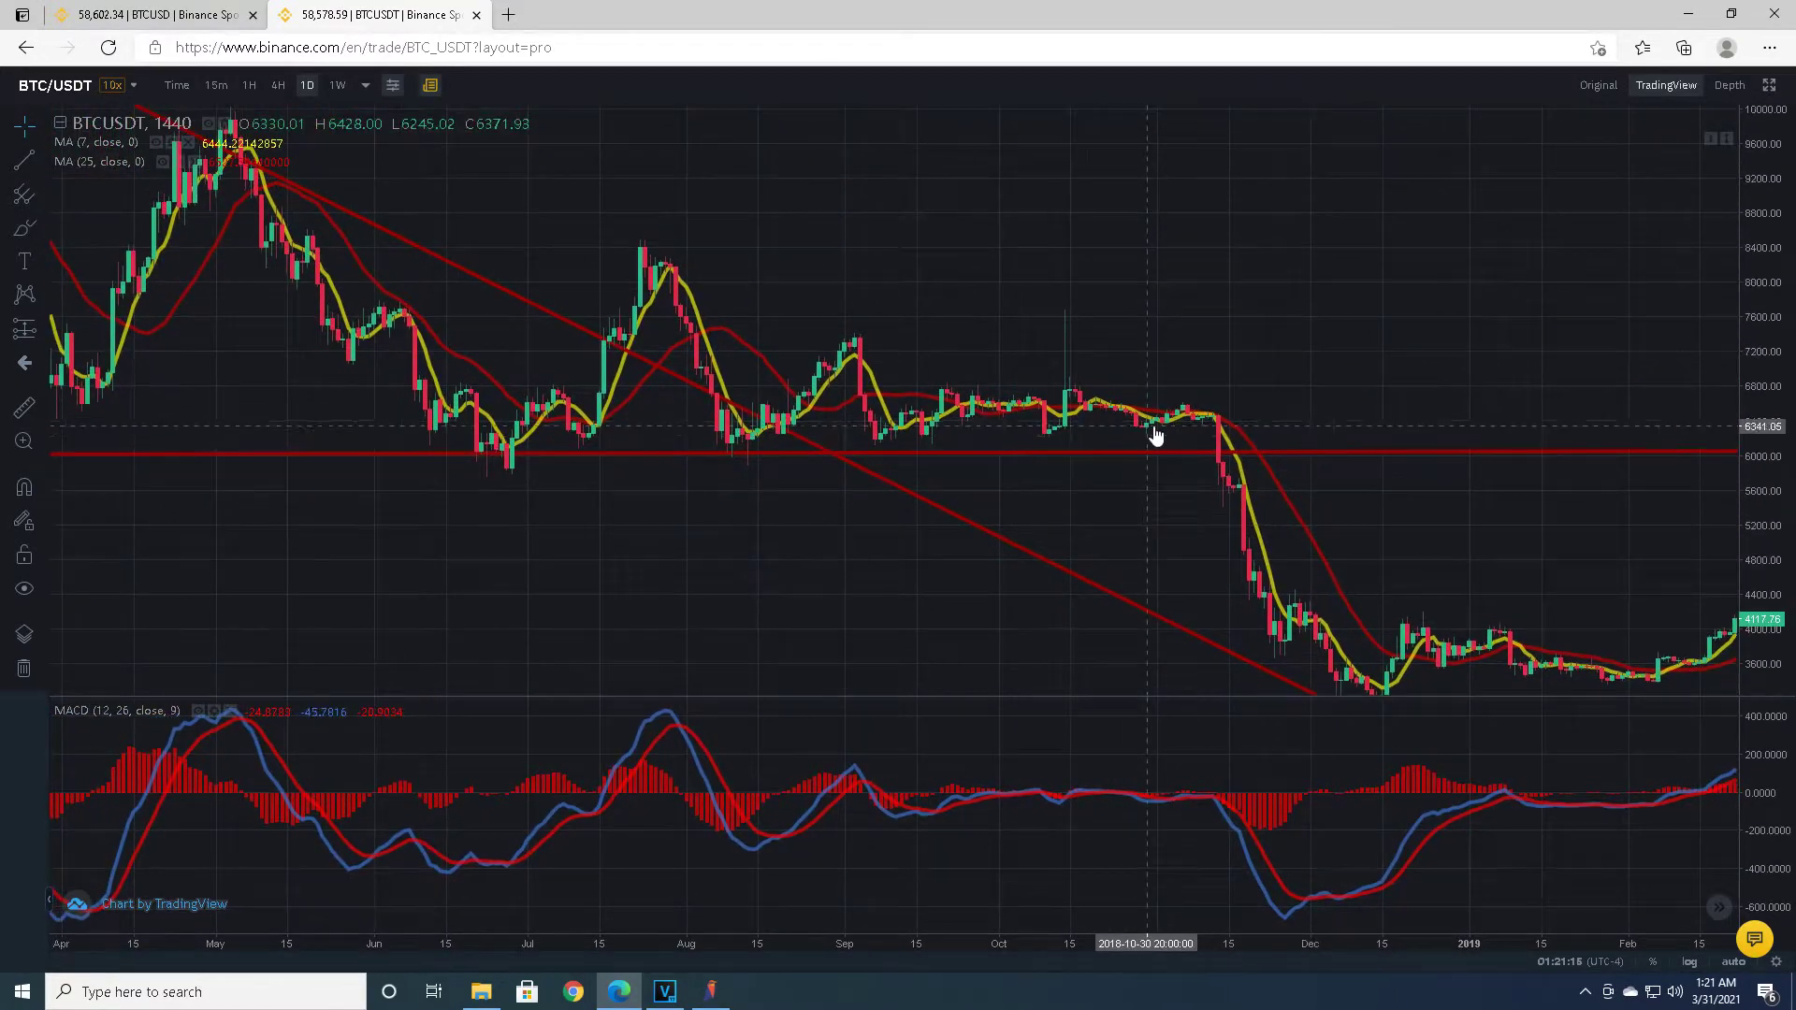
pyautogui.scroll(-2, 1151, 421)
pyautogui.moveTo(1310, 392)
pyautogui.mouseDown()
pyautogui.moveTo(1469, 505)
pyautogui.moveTo(1326, 409)
pyautogui.mouseUp()
pyautogui.scroll(-2, 1324, 407)
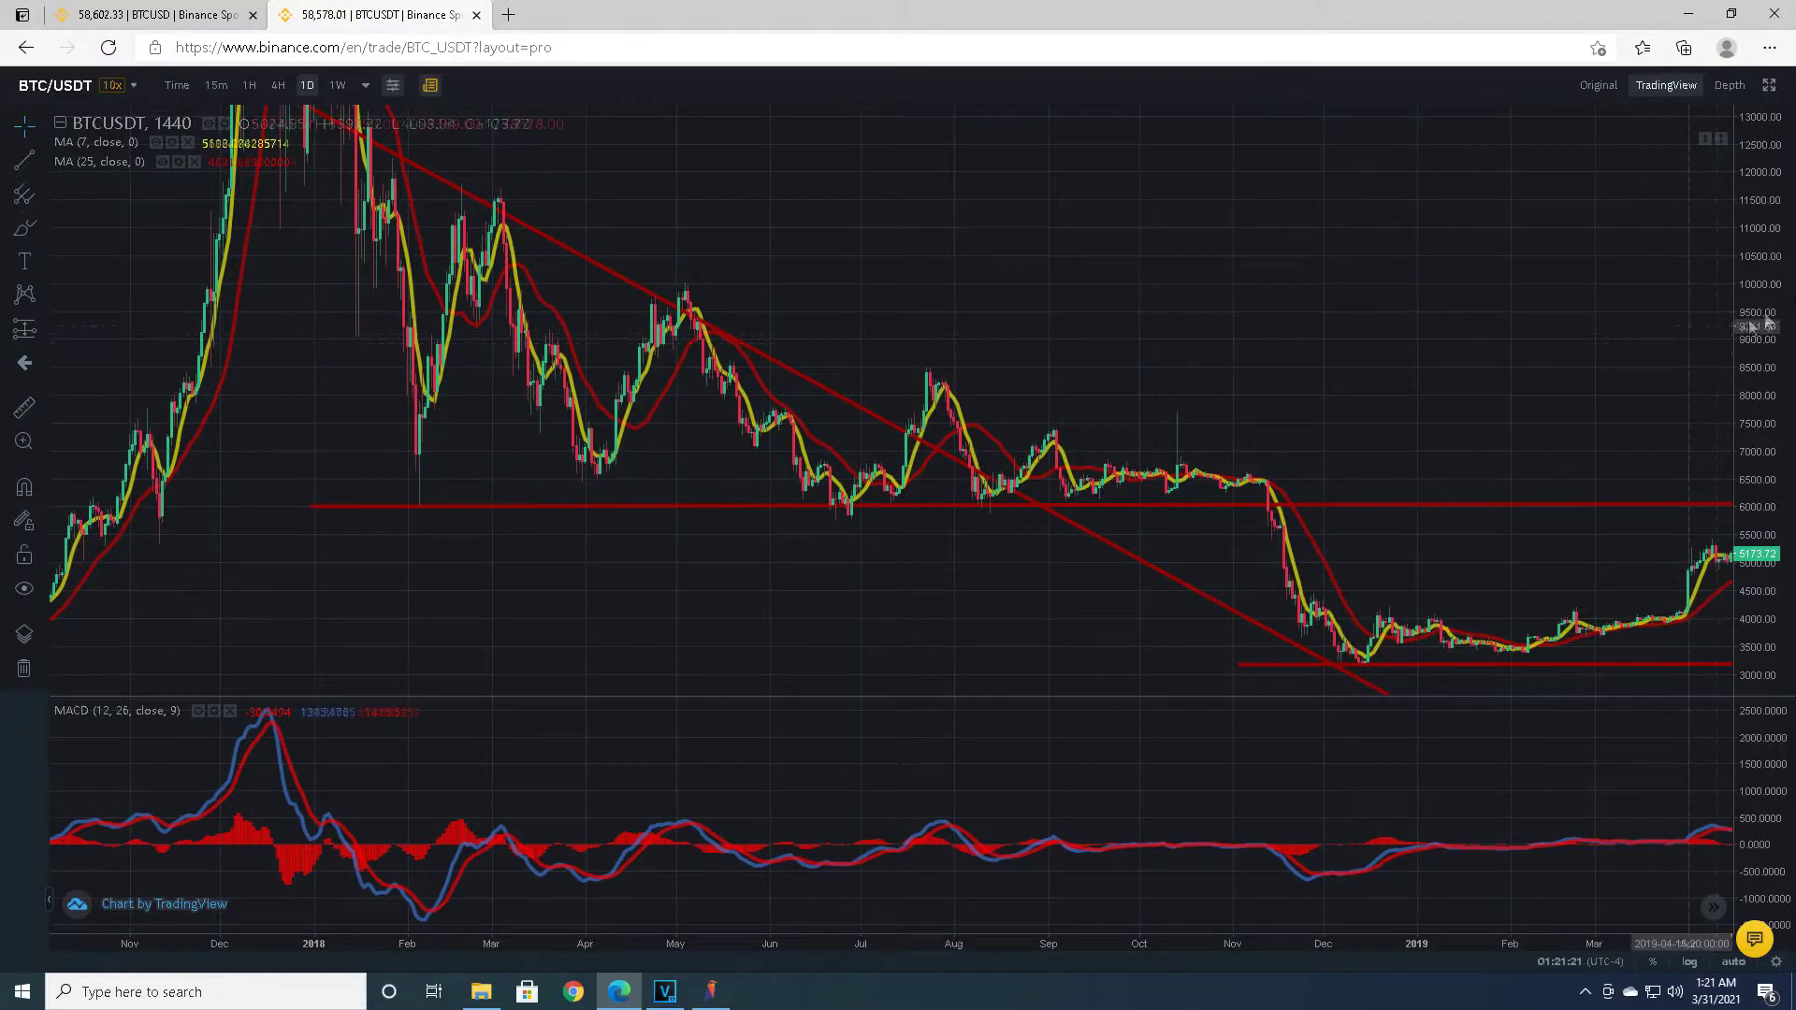
pyautogui.moveTo(1760, 296); pyautogui.dragTo(1032, 393)
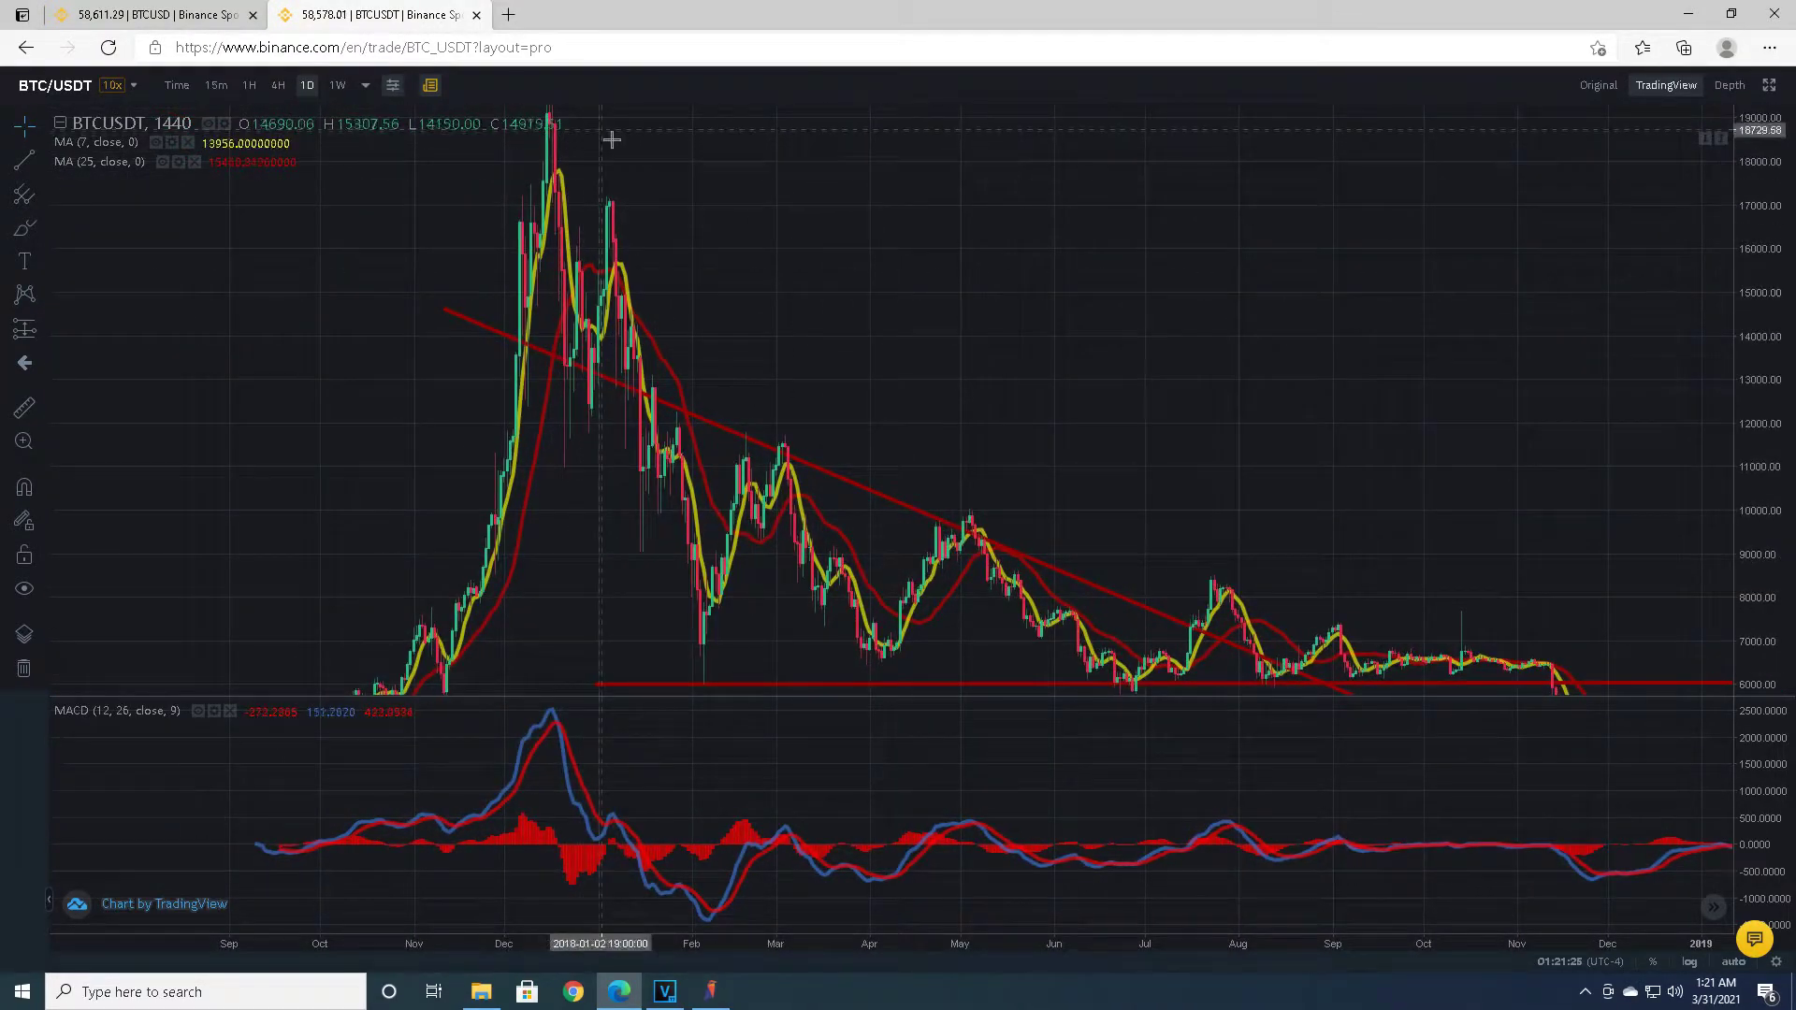
pyautogui.hscroll(6, 897, 317)
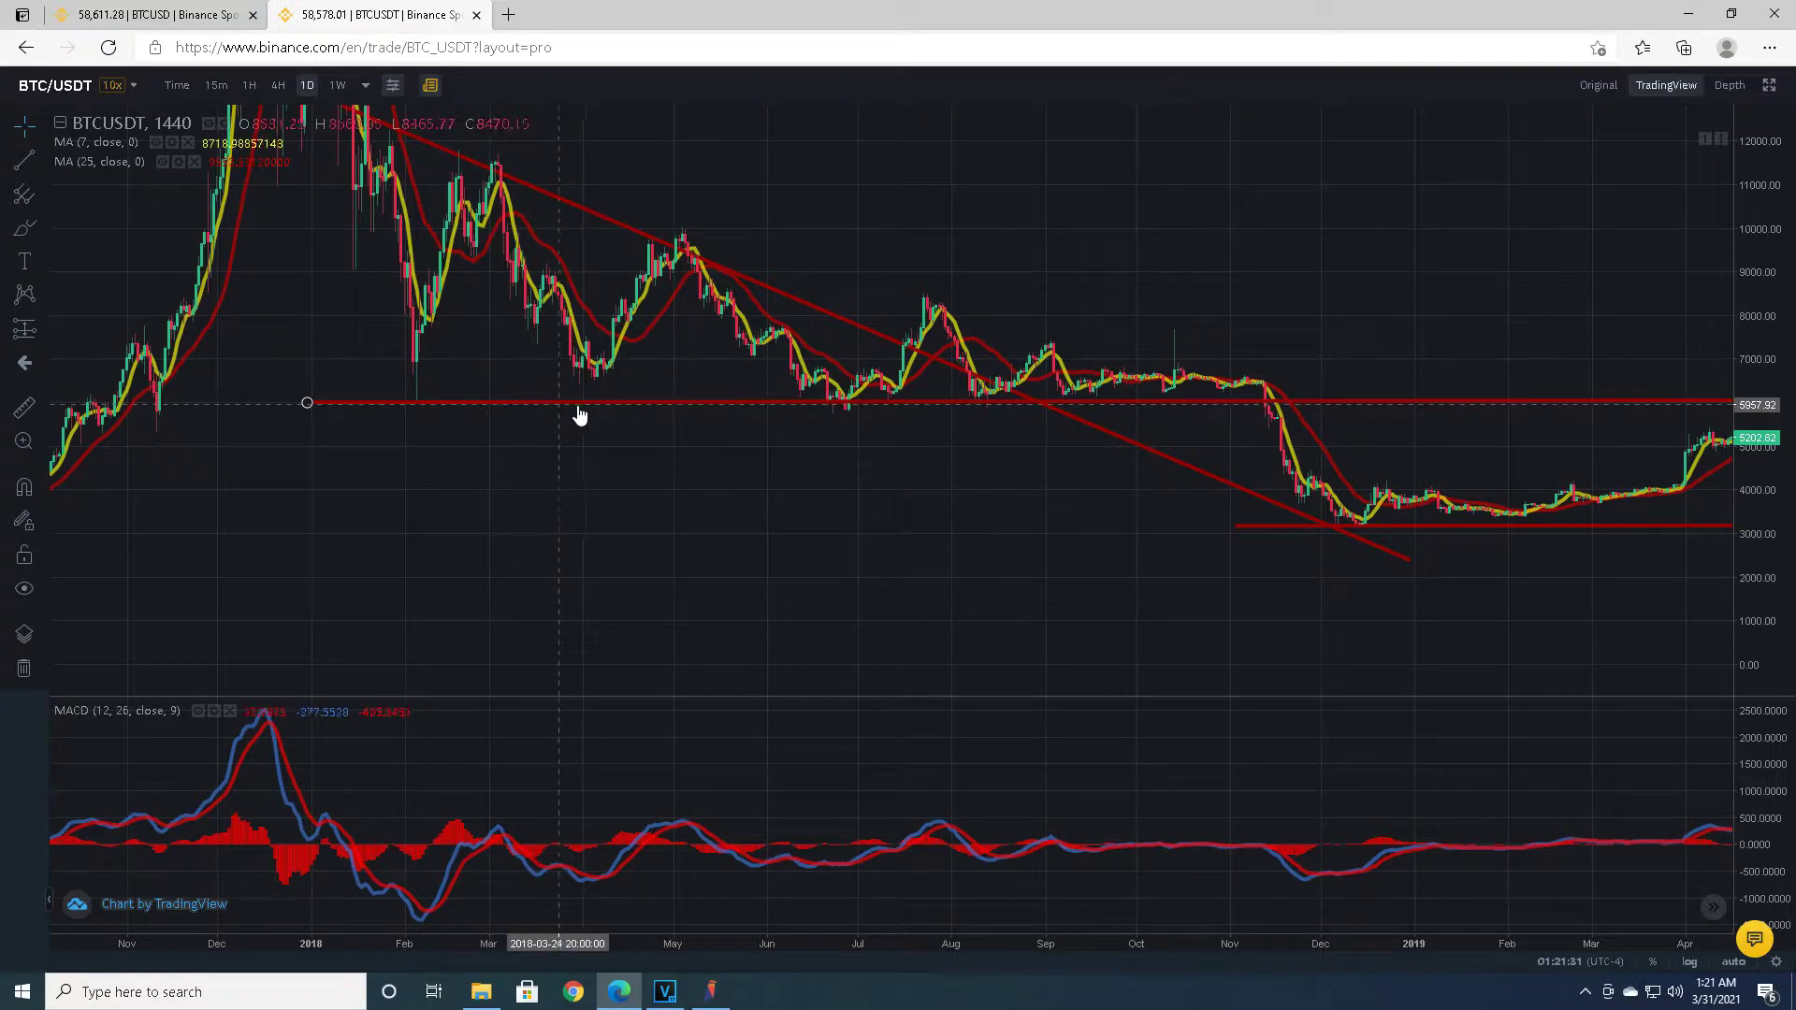
pyautogui.hscroll(-2, 822, 405)
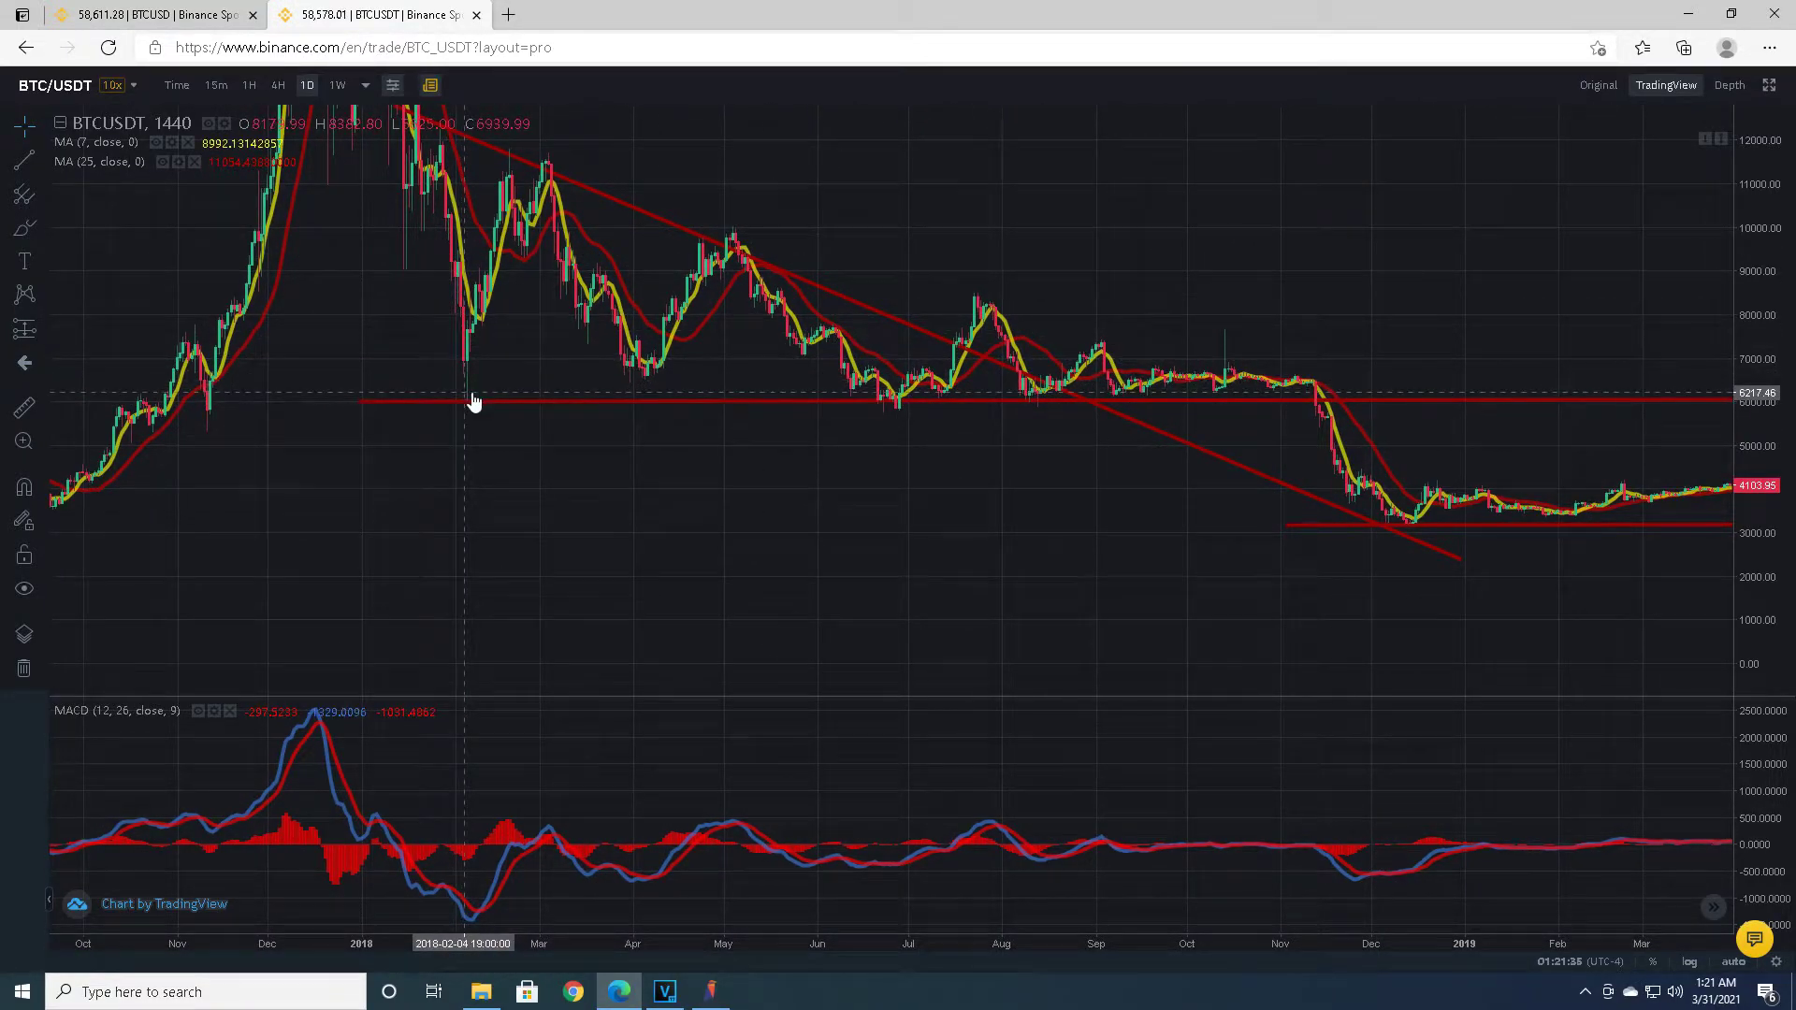
pyautogui.click(765, 402)
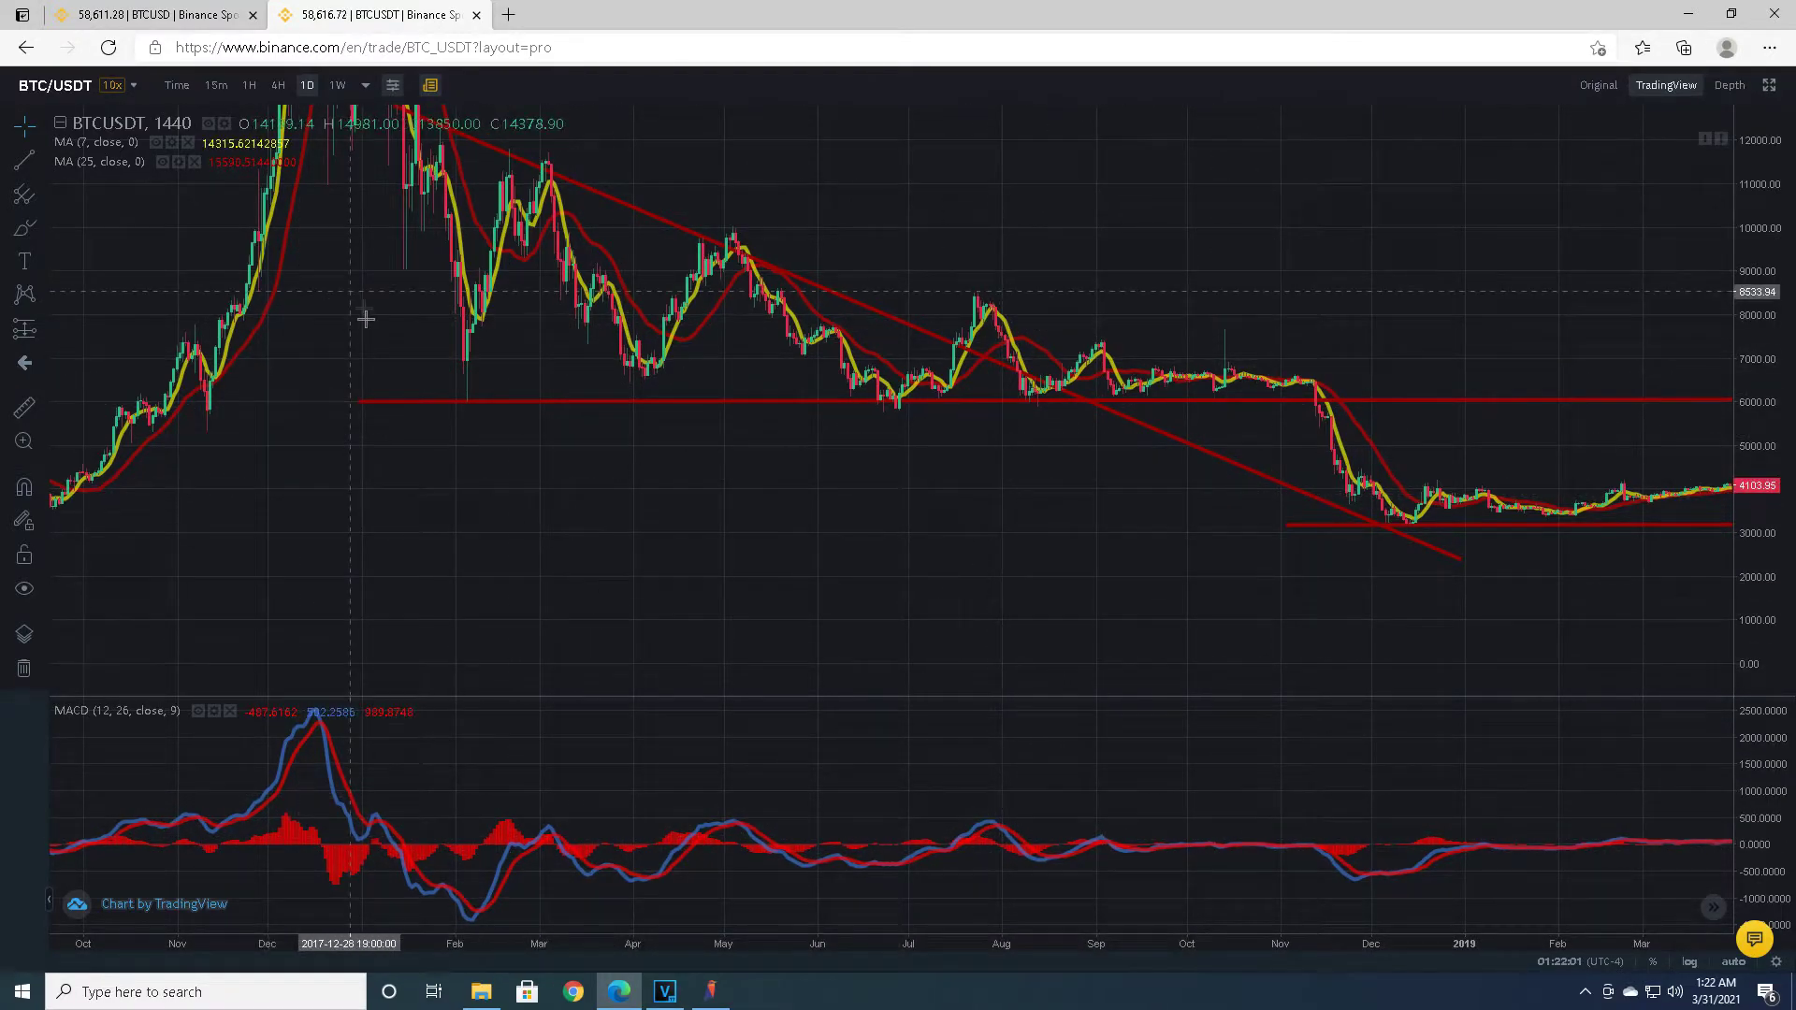
# Draw a red horizontal trend line above the late-2018 sideways range at about 6,850, from 2018-09-09 to 2018-11-22.
pyautogui.click(25, 161)
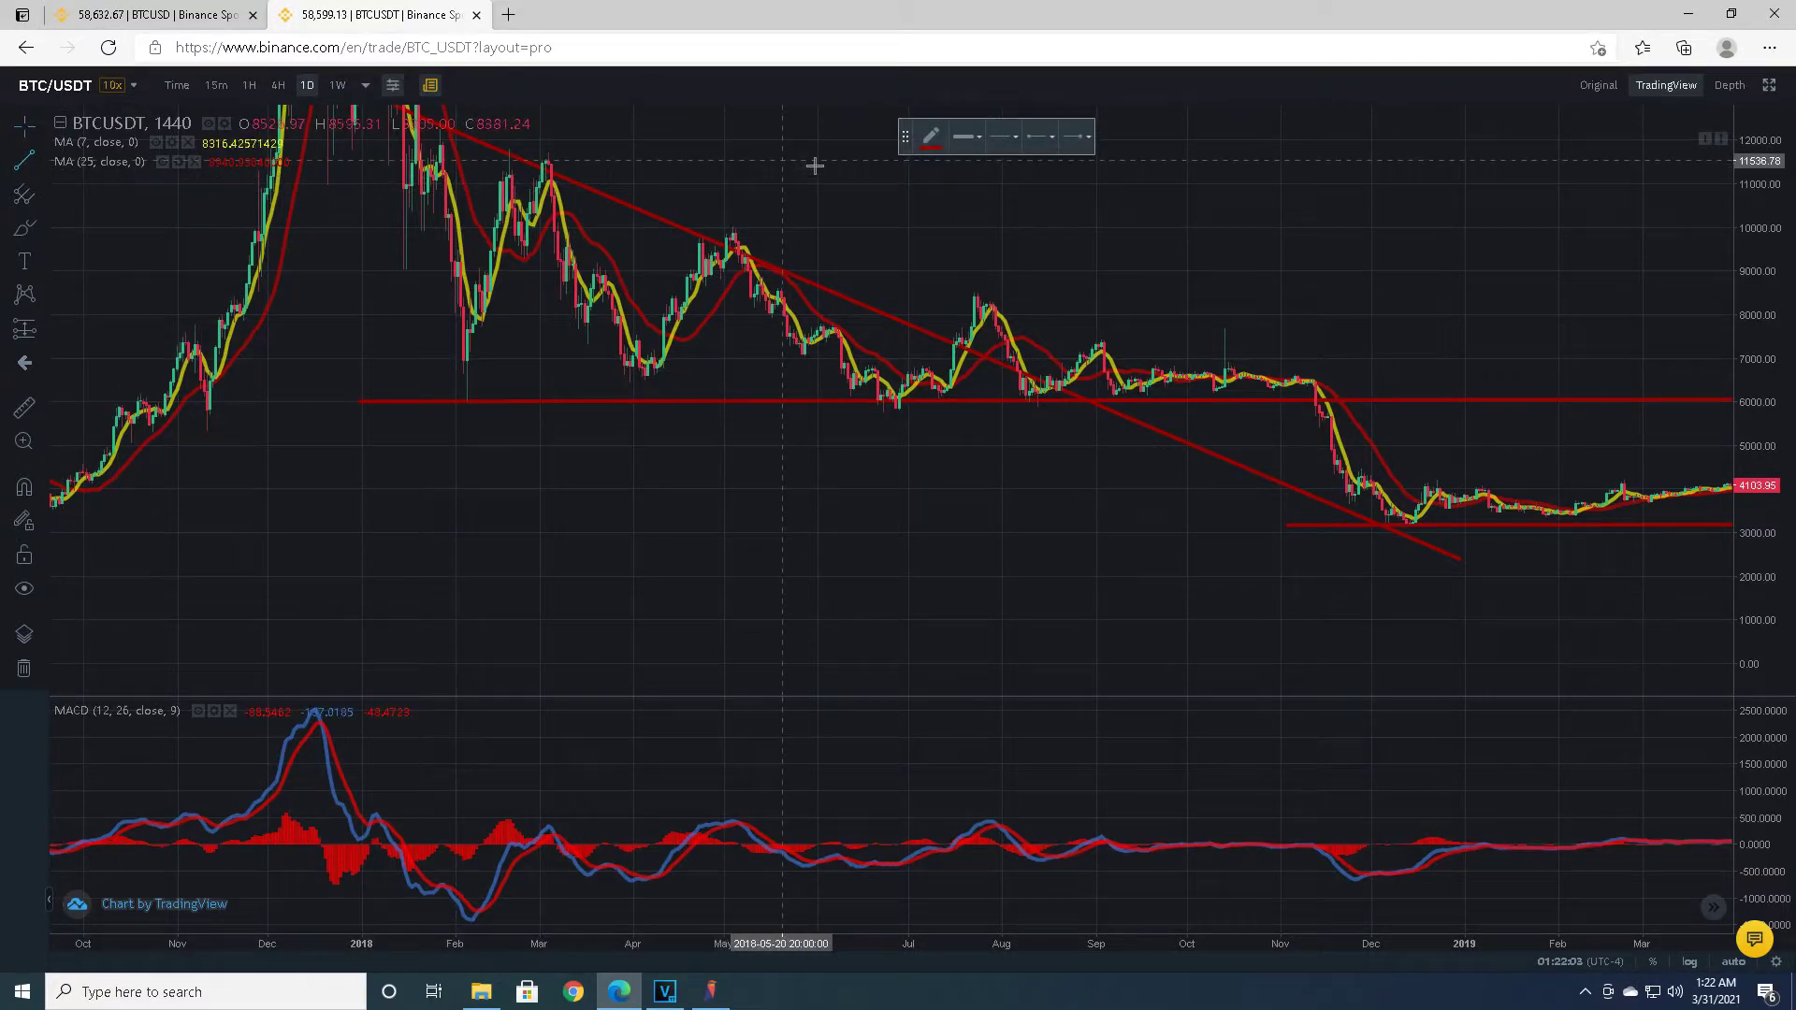
pyautogui.click(929, 138)
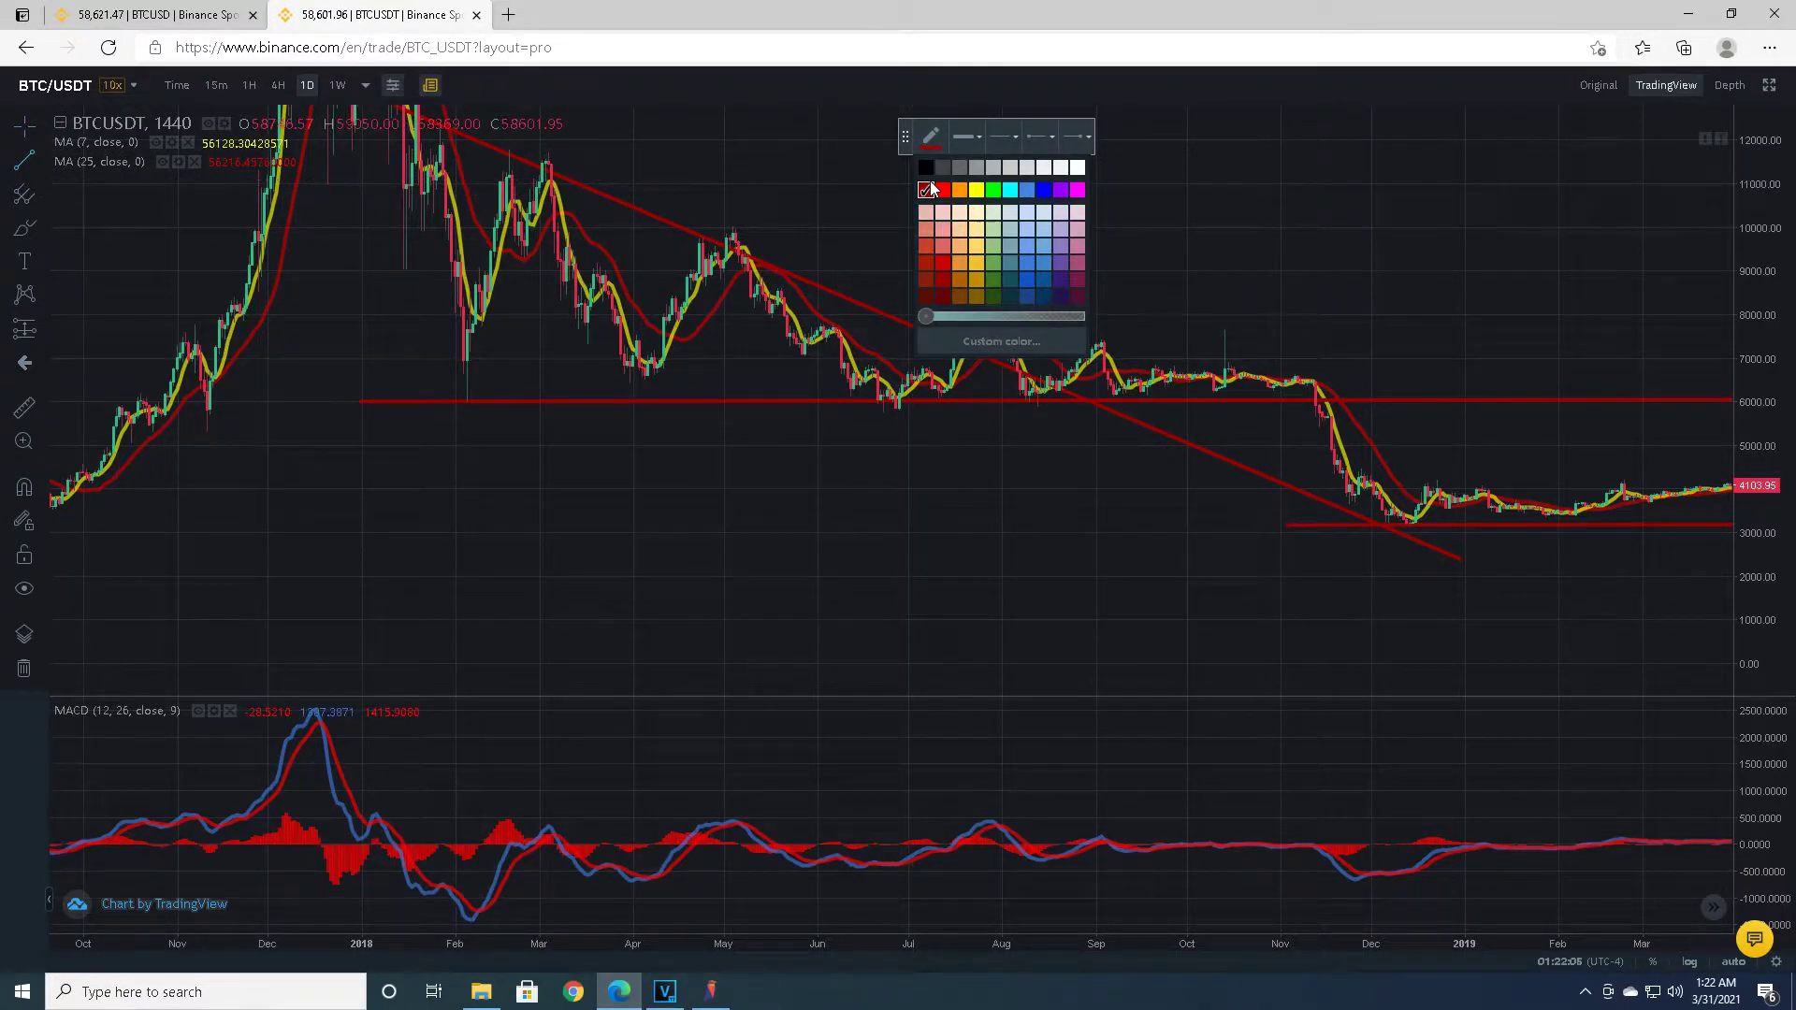
pyautogui.click(1119, 364)
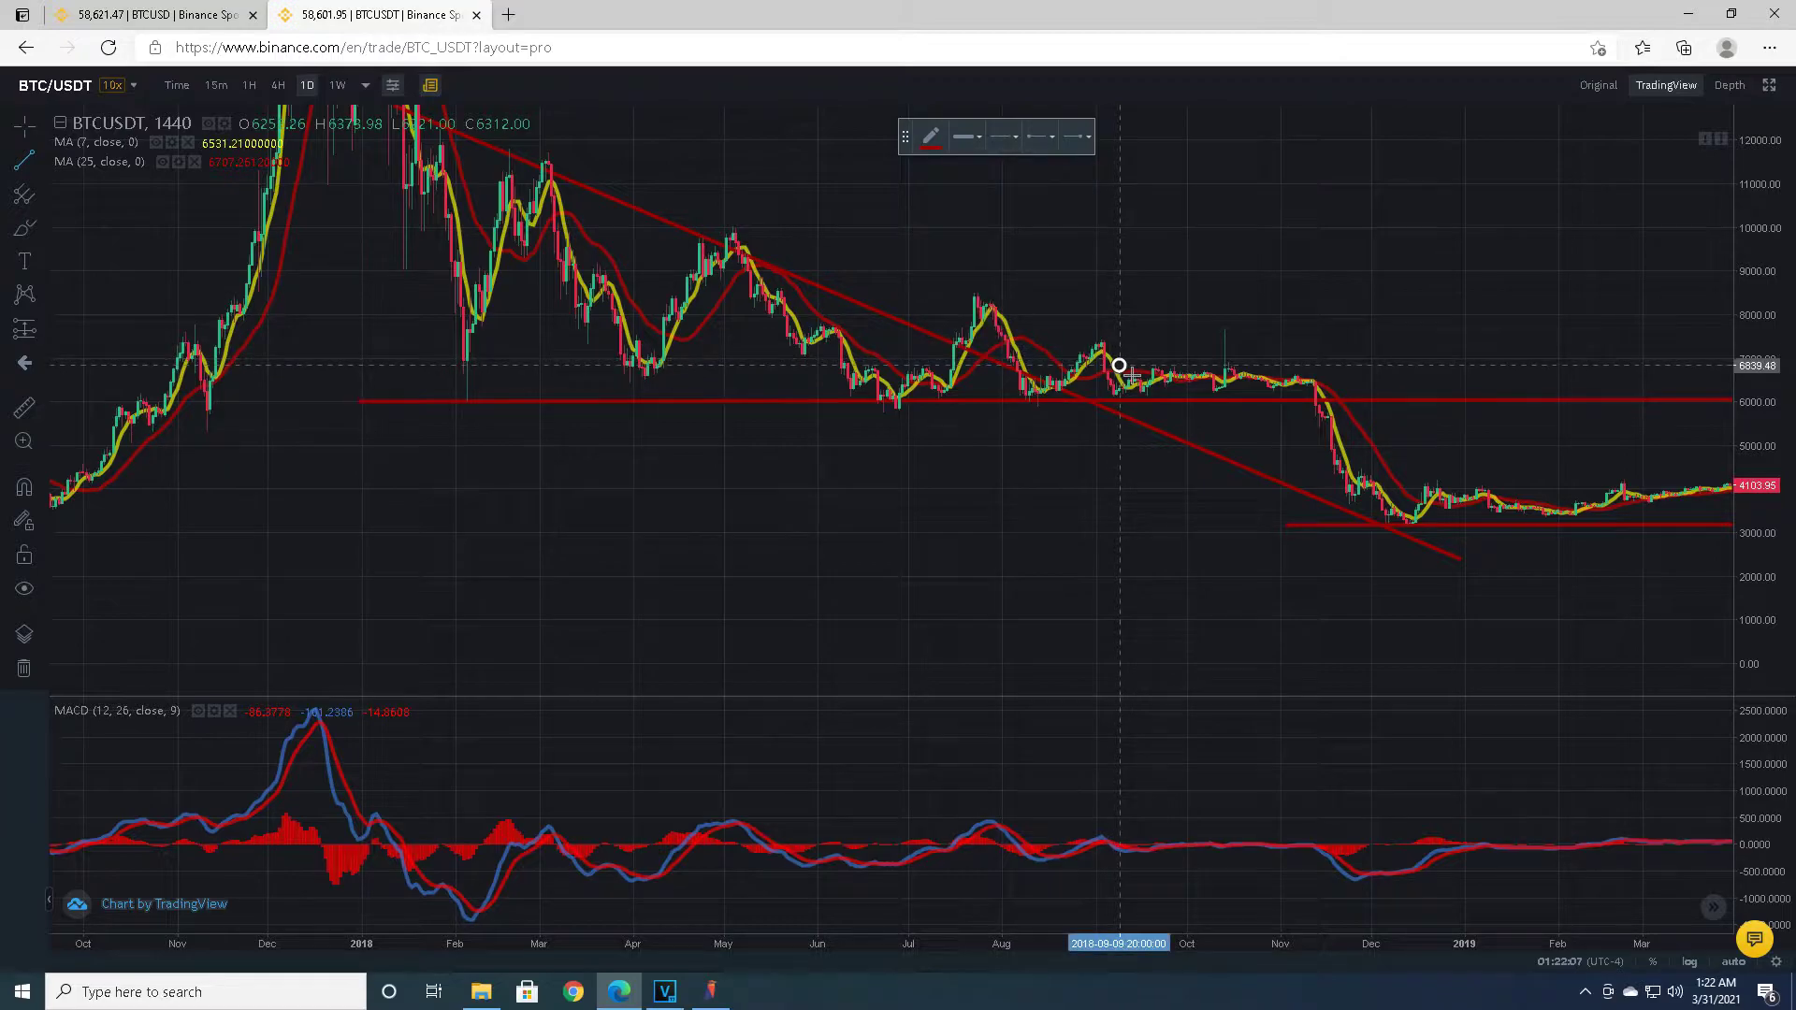
pyautogui.click(1343, 364)
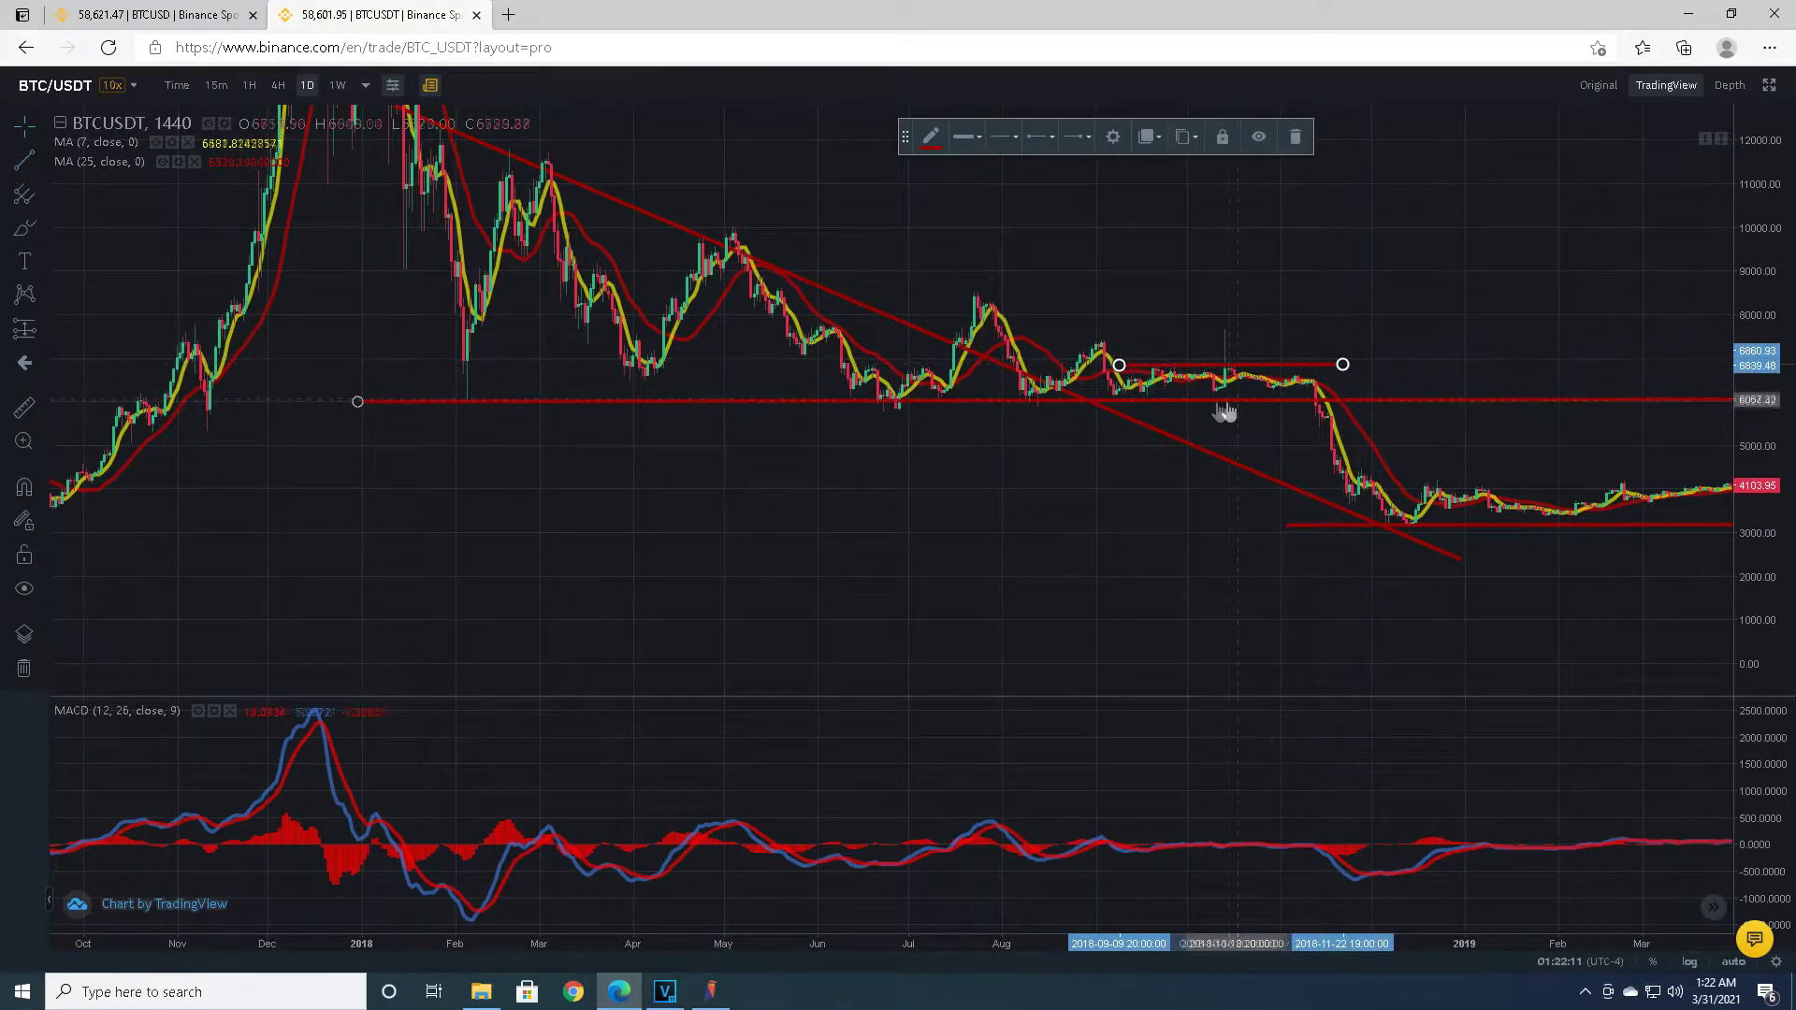
# Draw a red horizontal trend line below the late-2018 sideways range at about 6,045, starting at 2018-09-09.
pyautogui.click(28, 163)
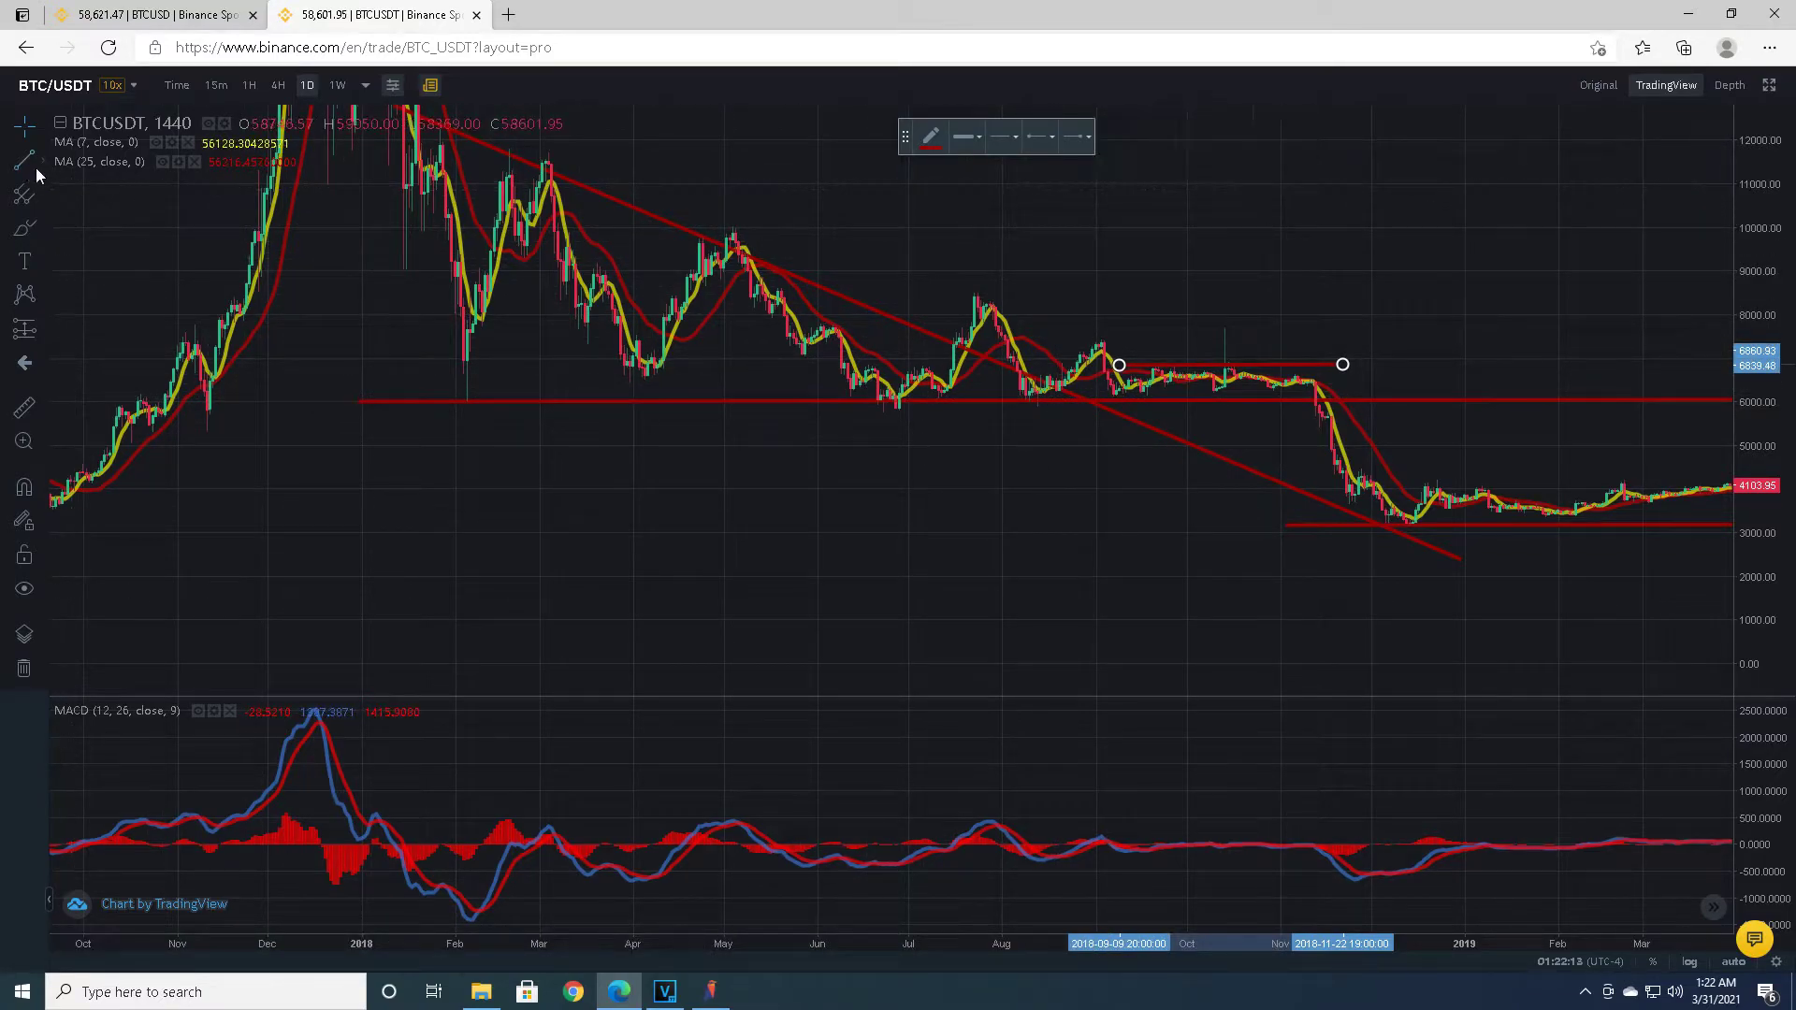
pyautogui.click(936, 150)
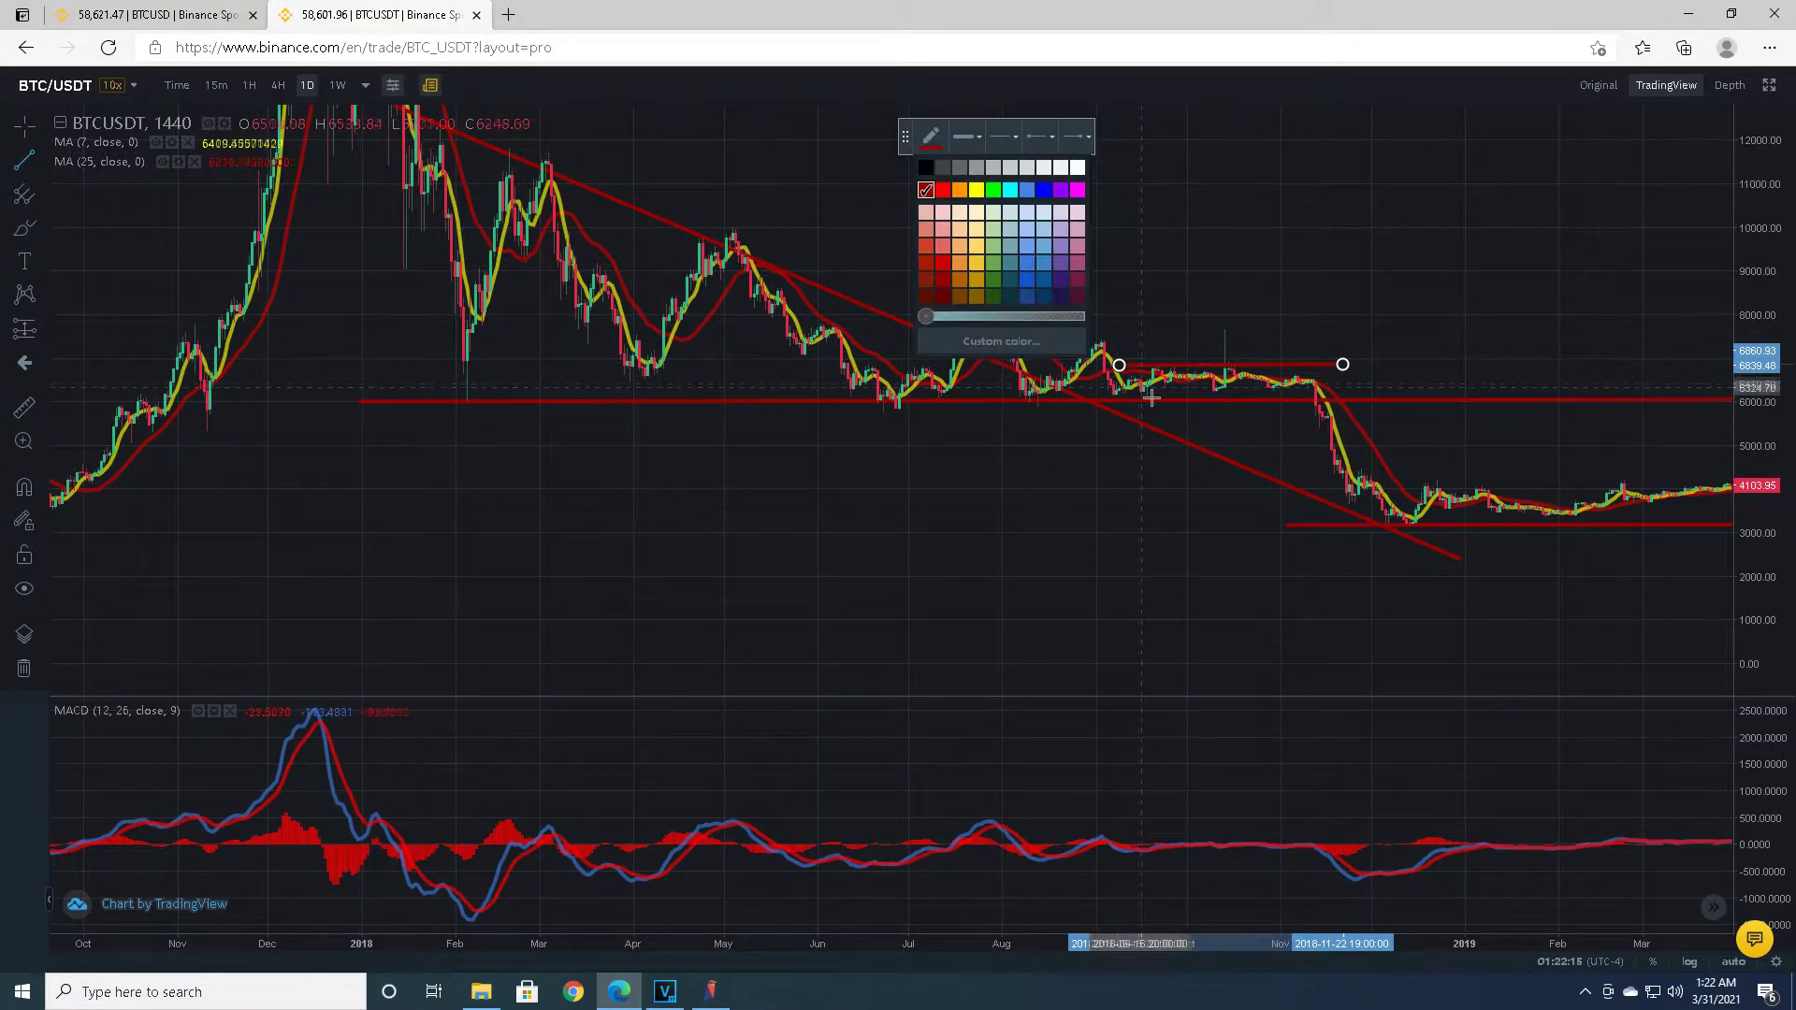
pyautogui.click(1119, 401)
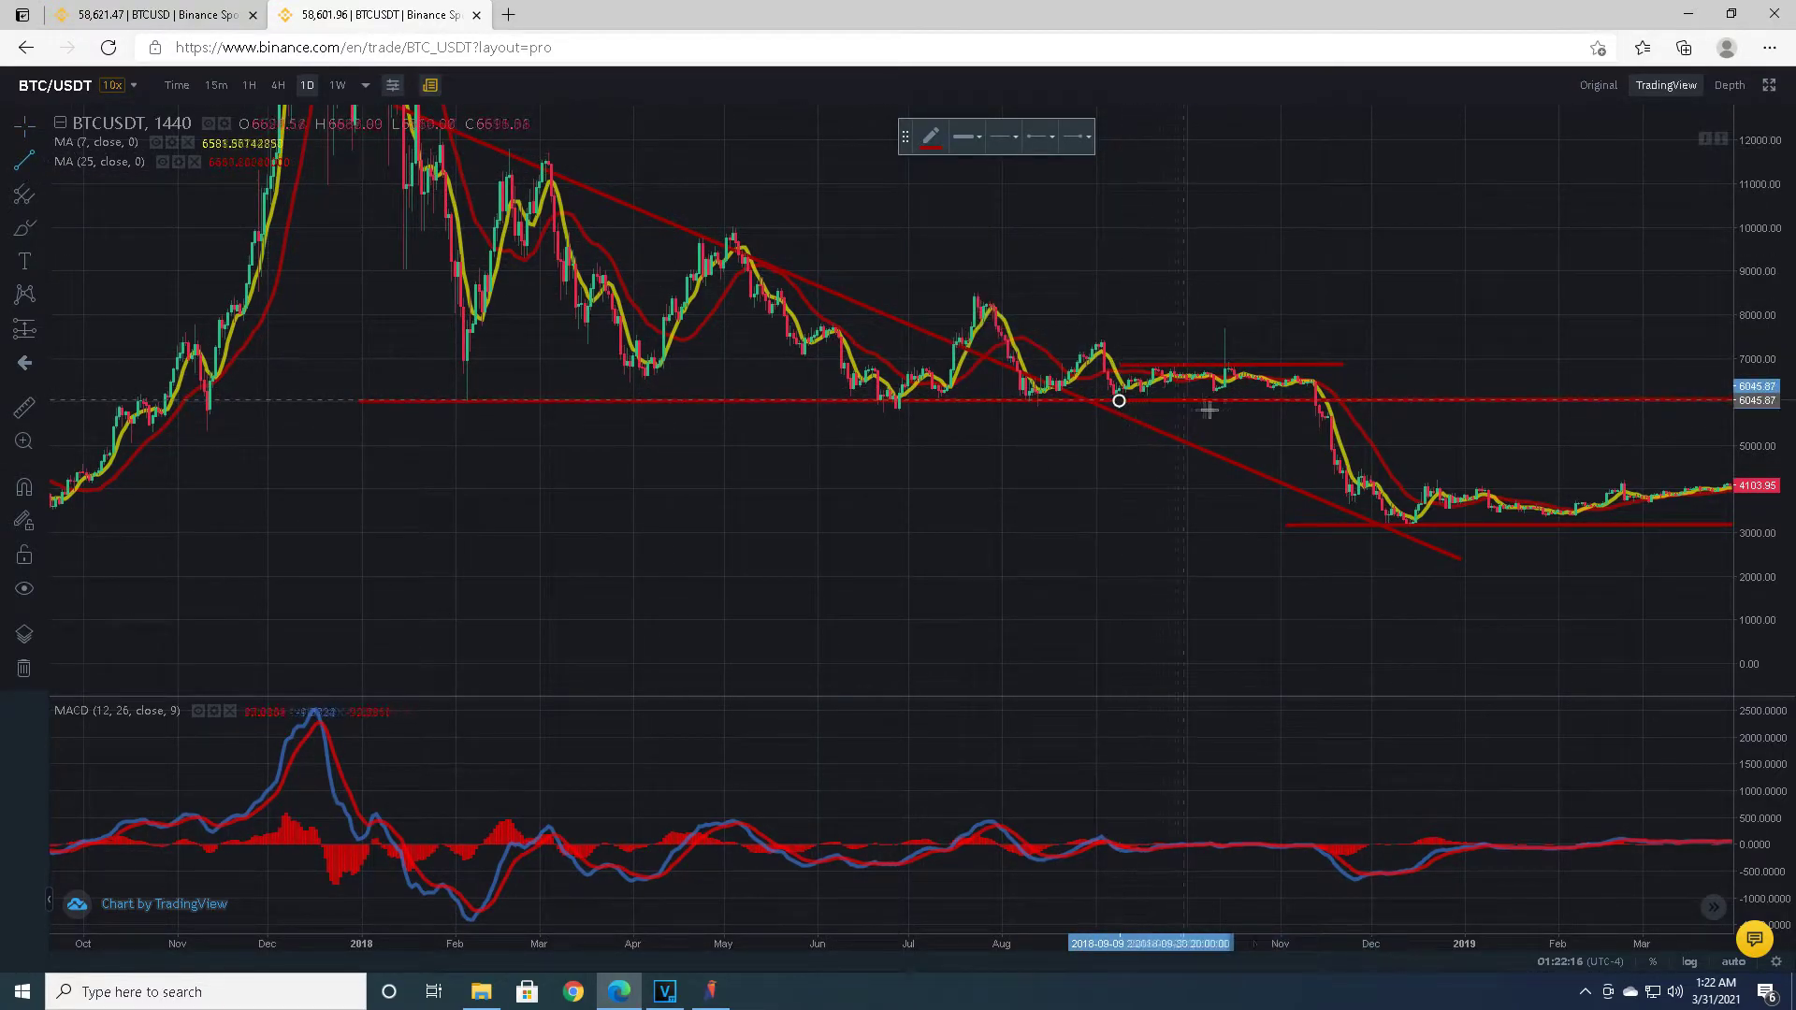
pyautogui.click(1373, 399)
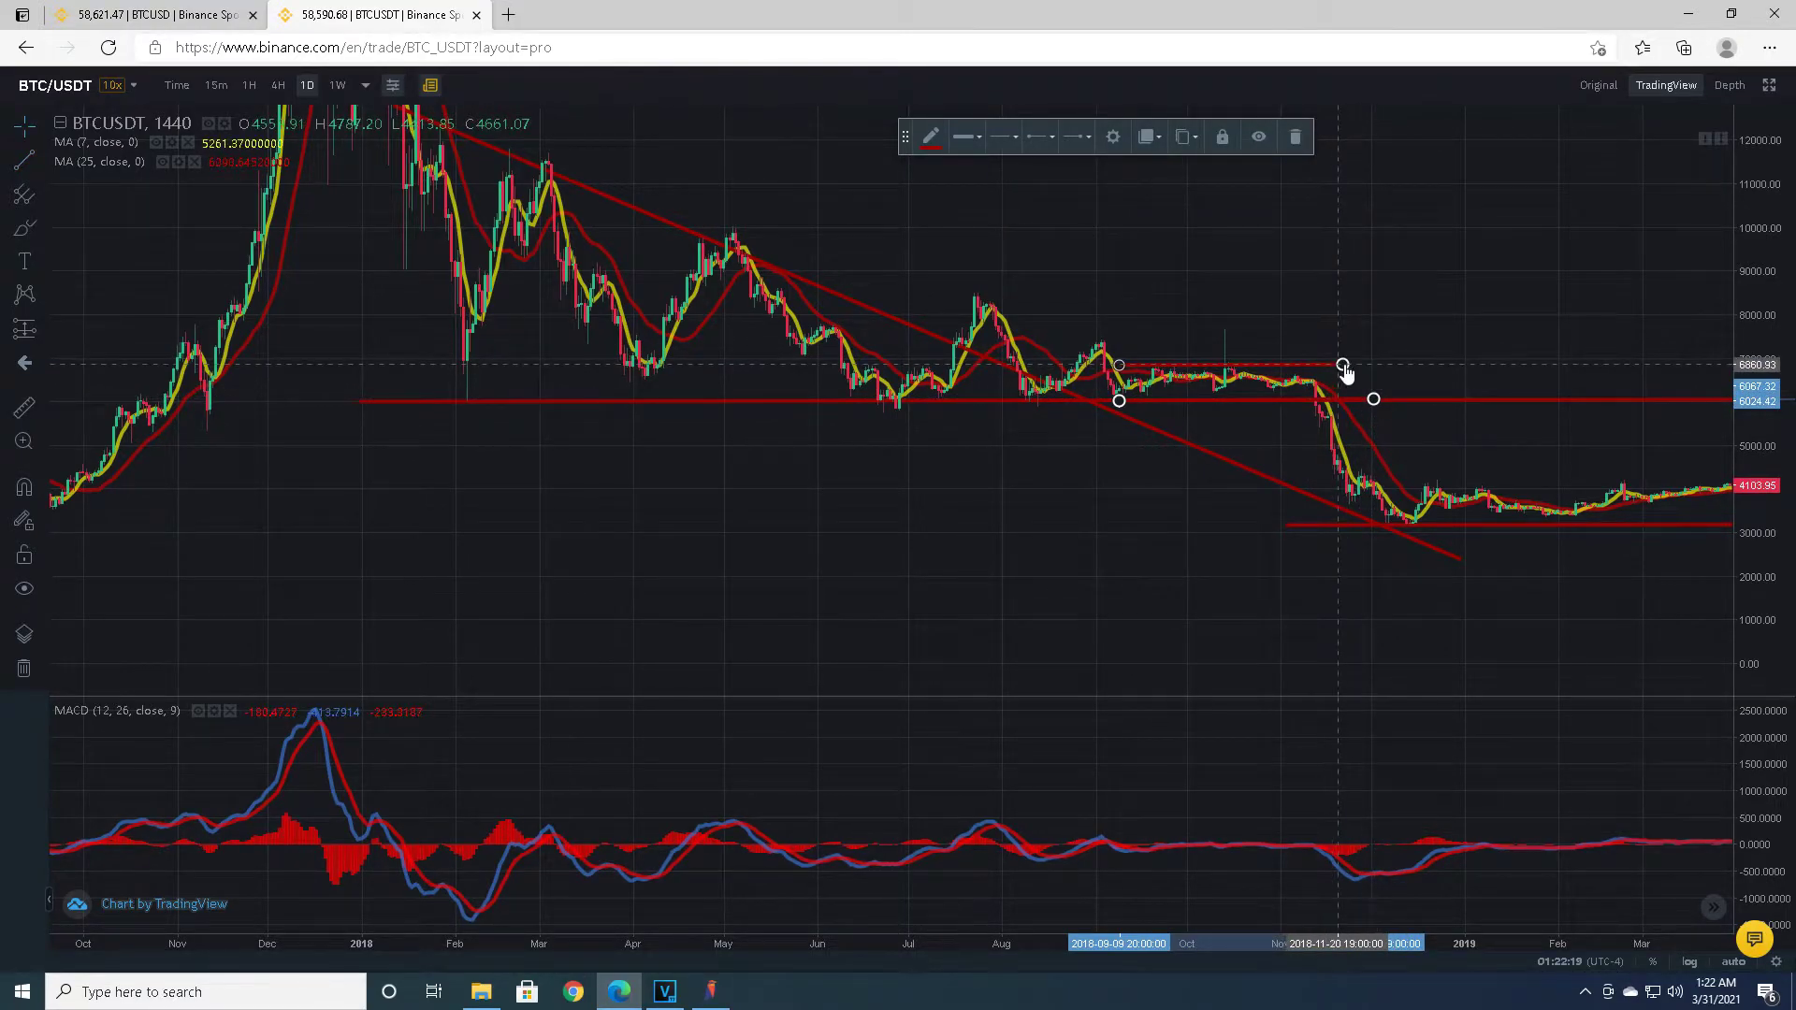
# Close the browser help page and reposition the end of the upper range line at 2018-11-20, about 6,880.
pyautogui.press('F1')
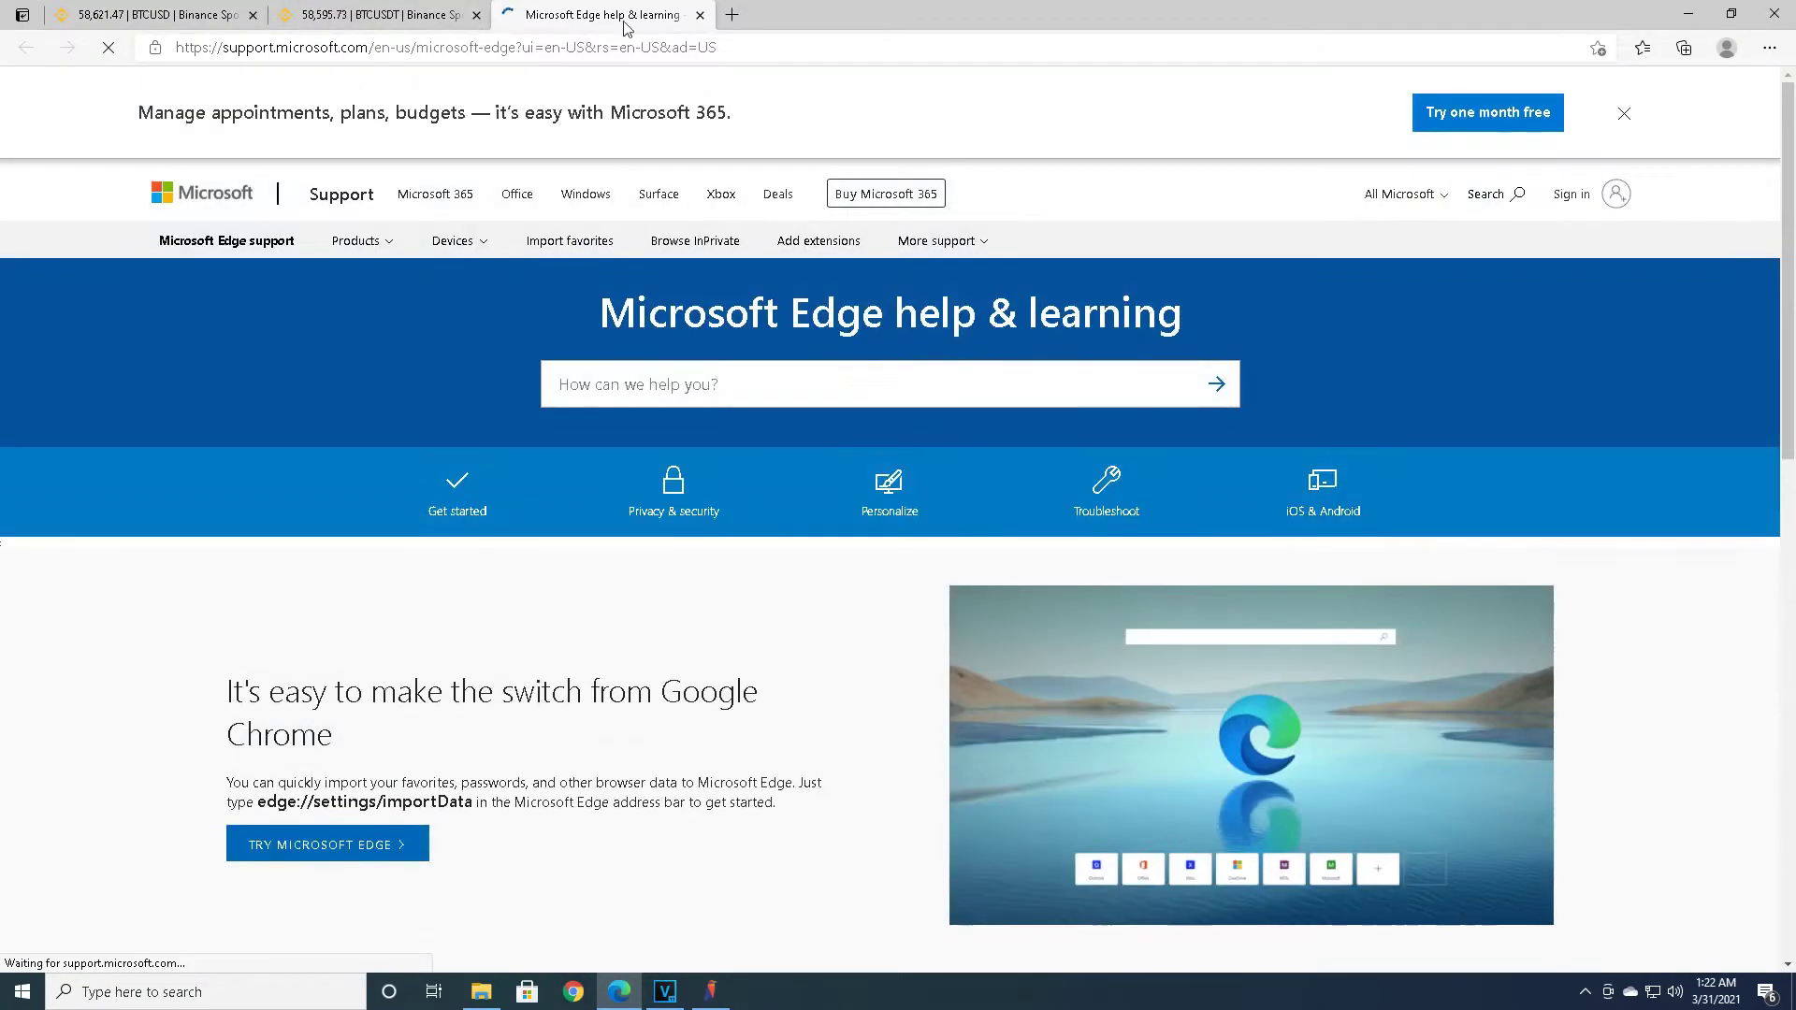
pyautogui.click(700, 15)
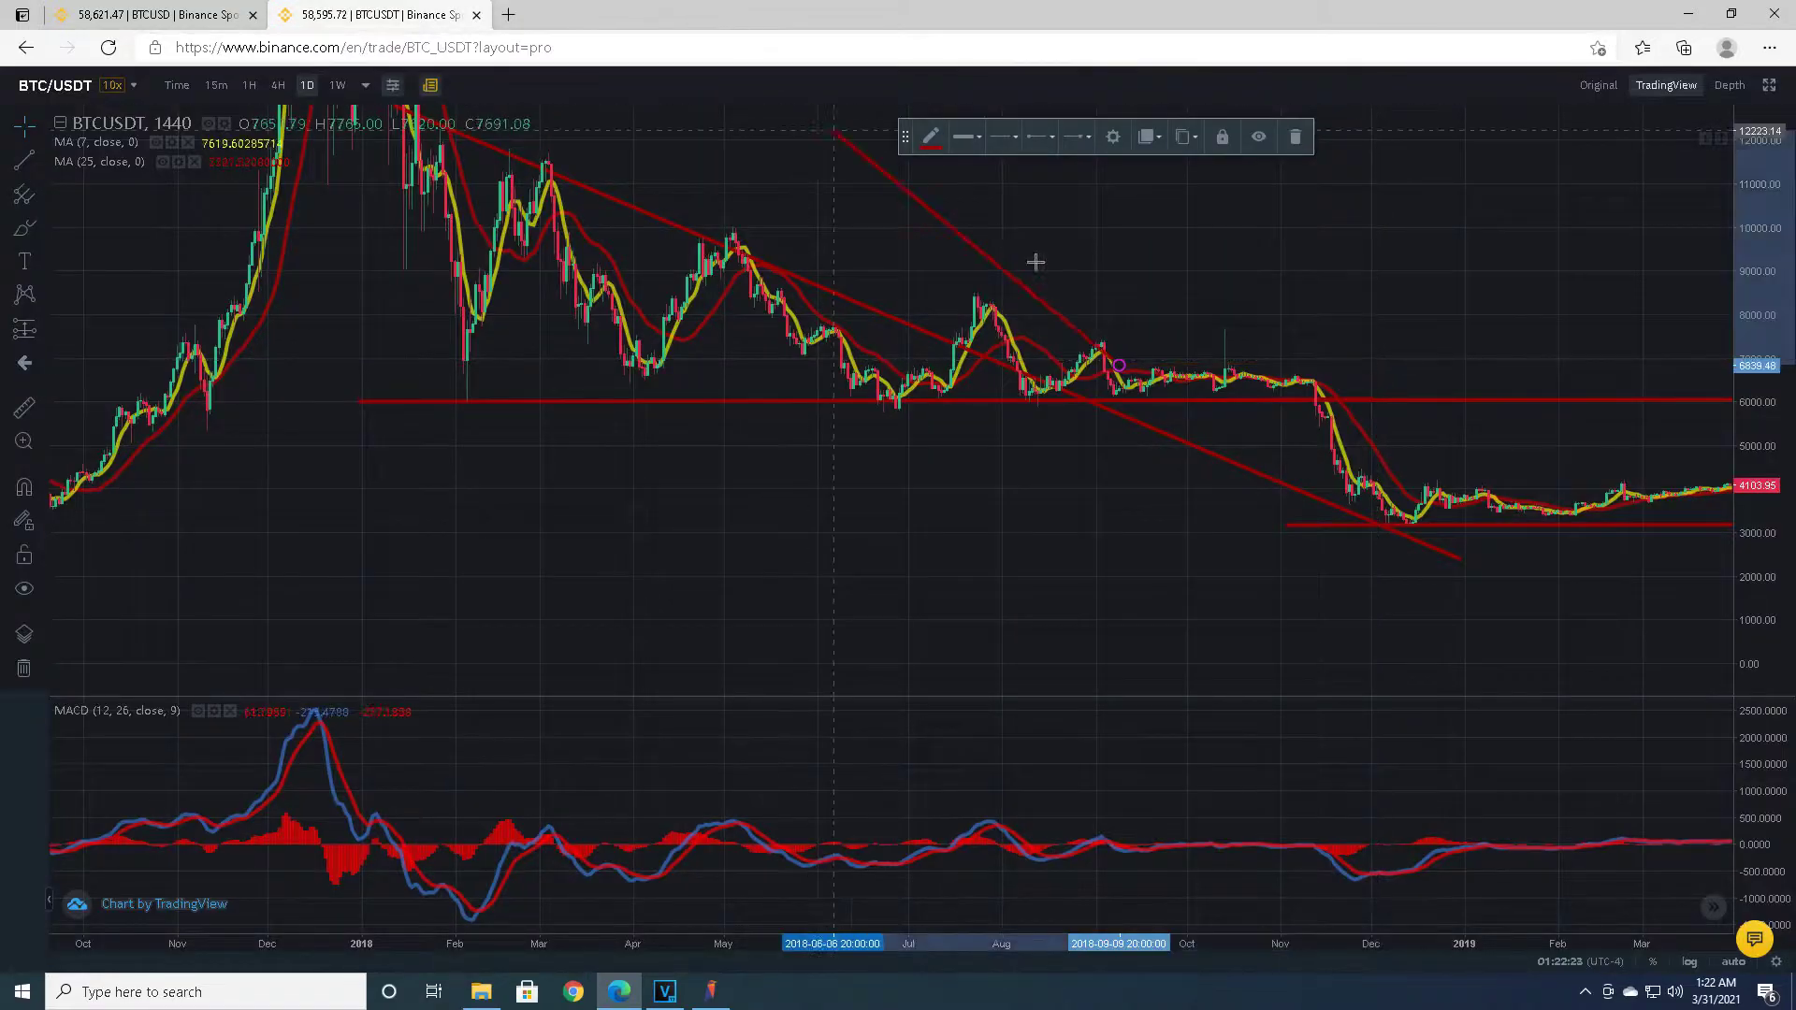
pyautogui.click(1338, 364)
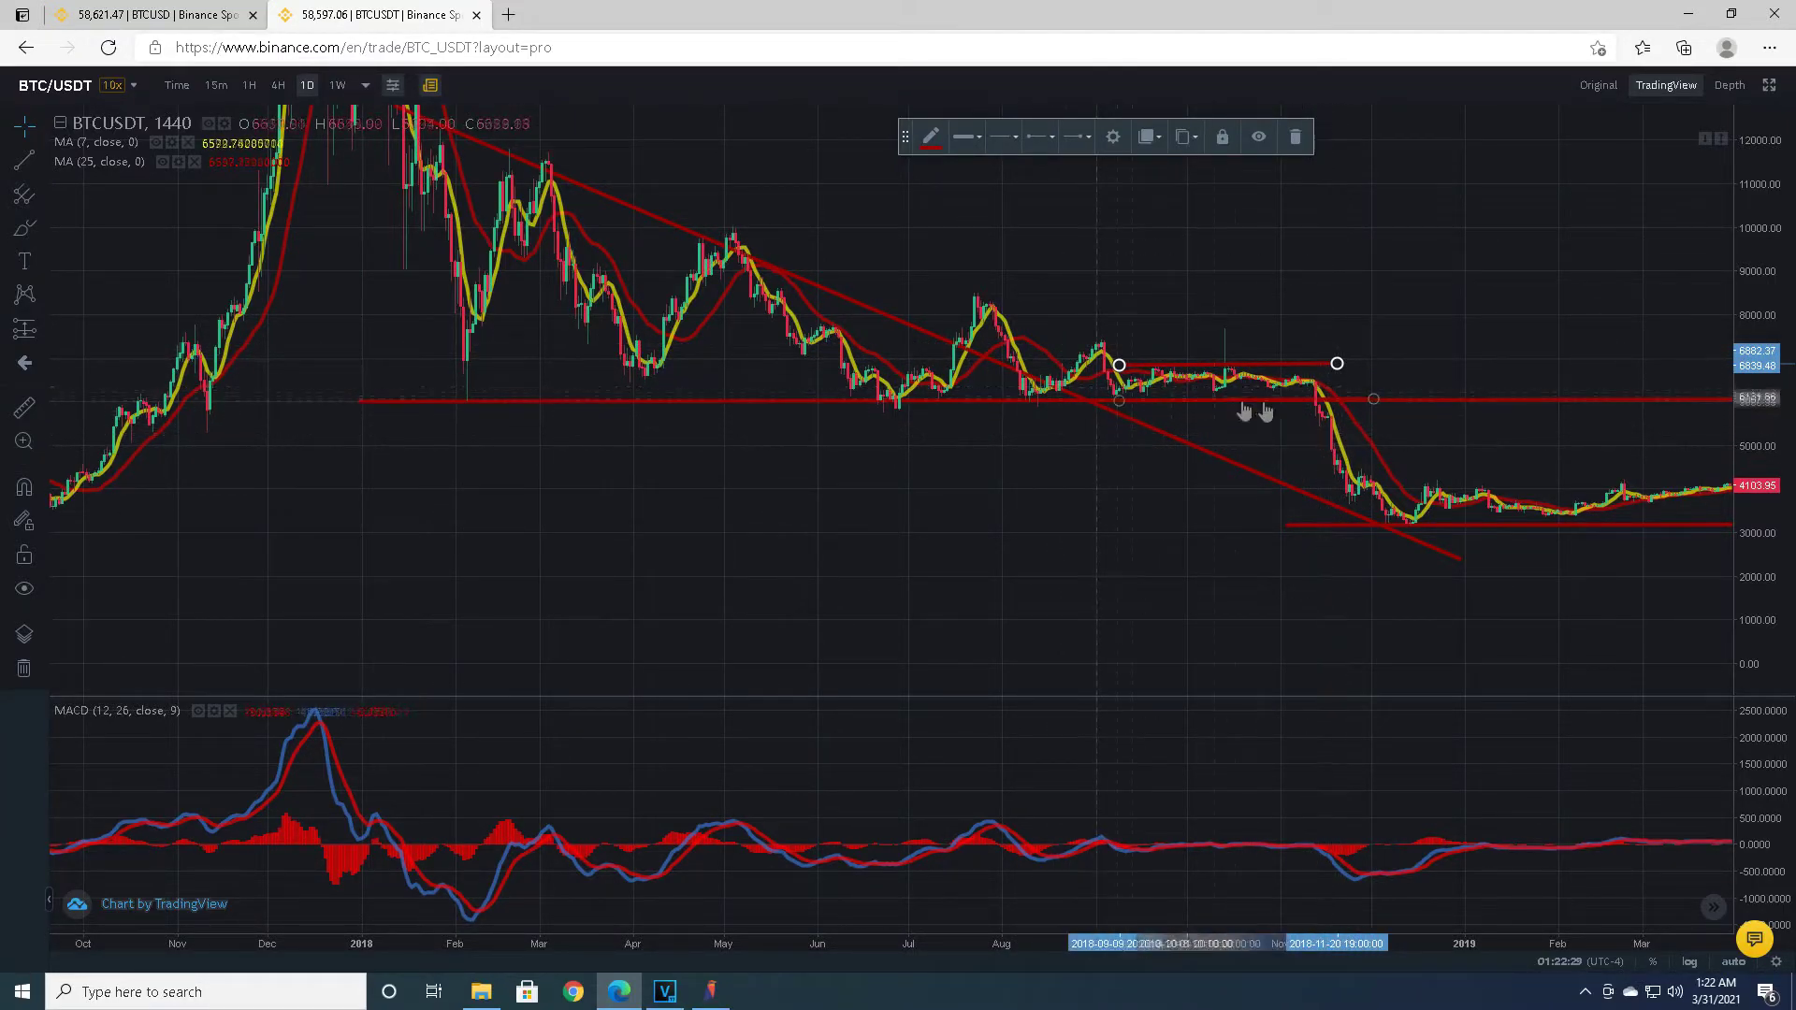
# Examine the early-2019 sideways range and the following rise to July 2019 against the MACD, with the MACD pane enlarged.
pyautogui.click(1426, 526)
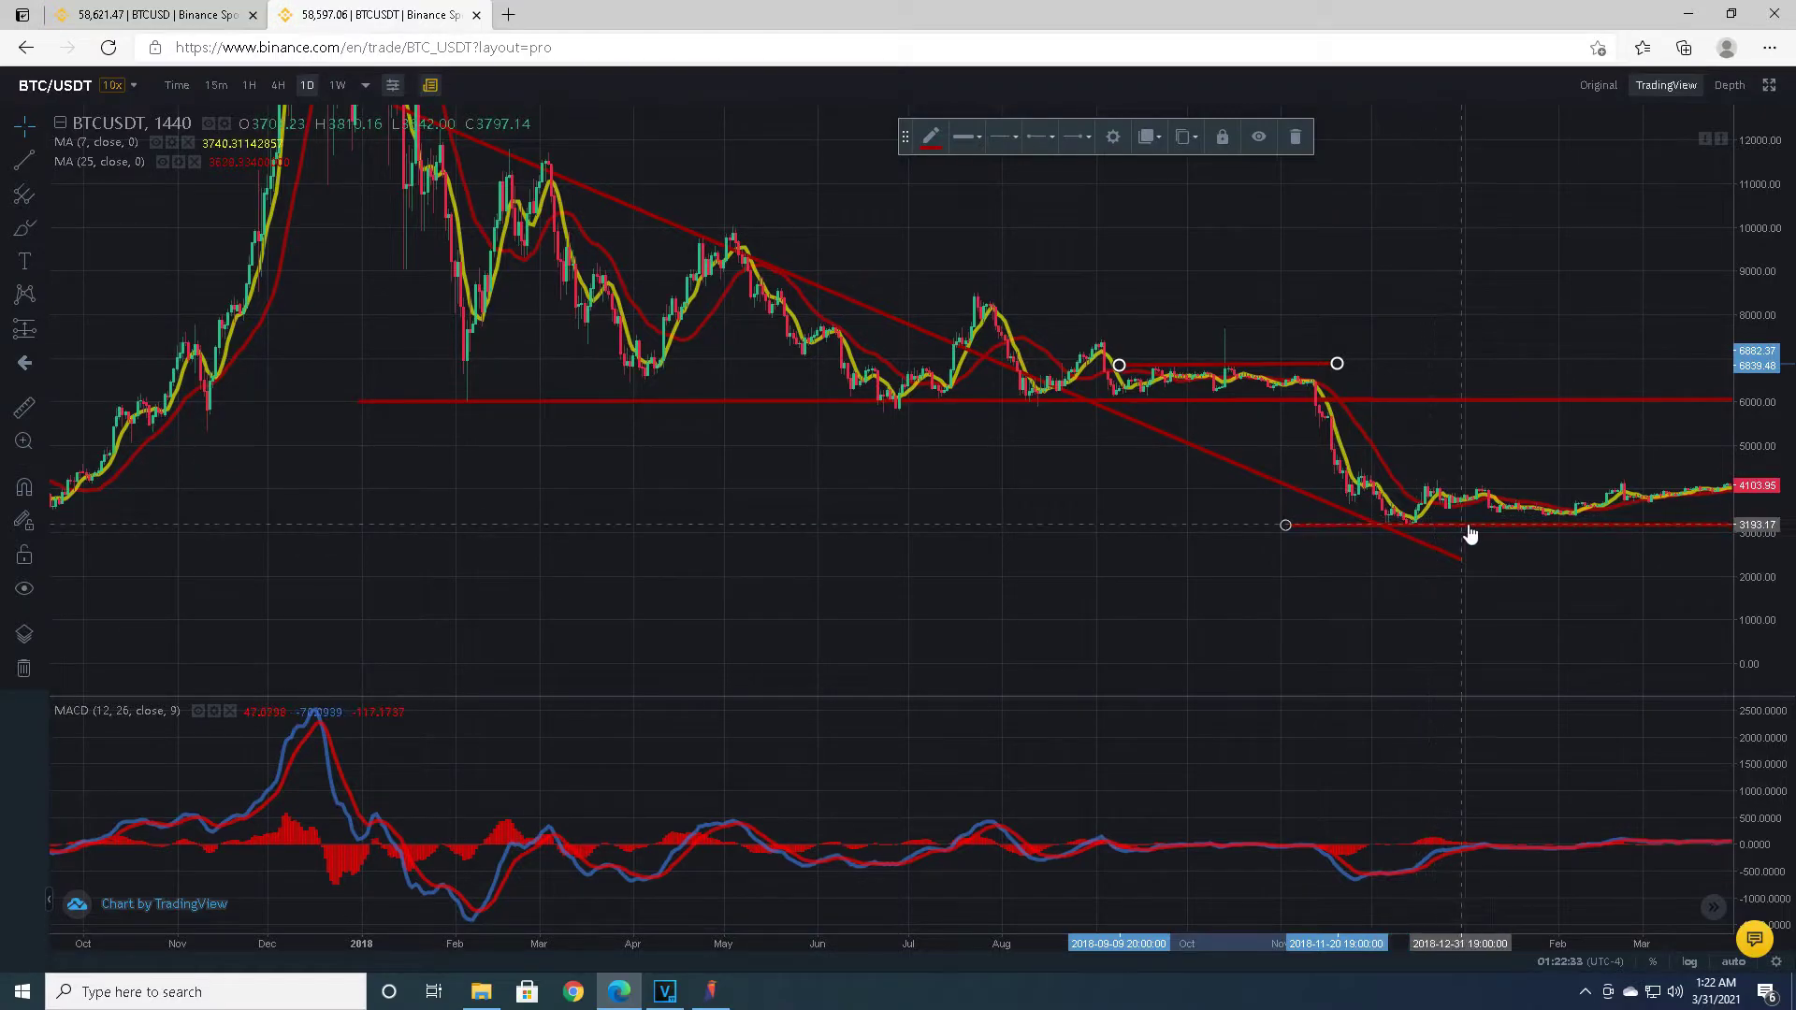
pyautogui.moveTo(1552, 665); pyautogui.dragTo(1294, 646)
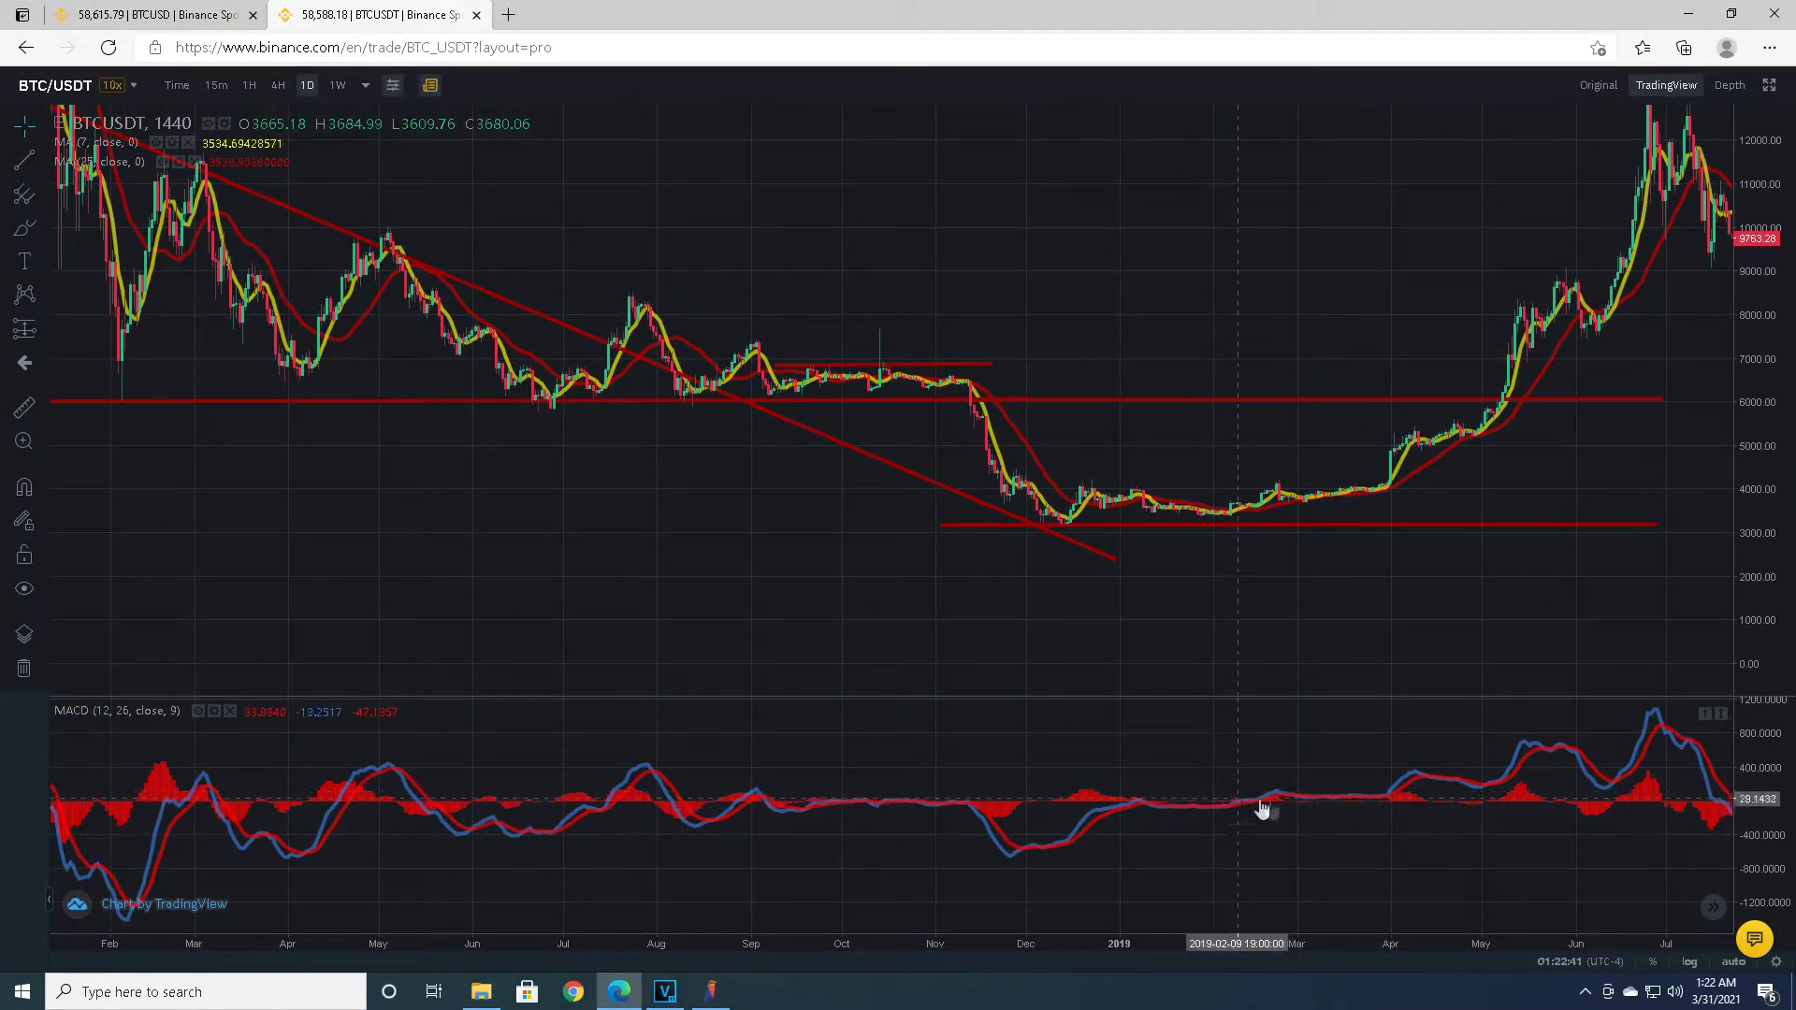
pyautogui.moveTo(1319, 746); pyautogui.dragTo(1197, 708)
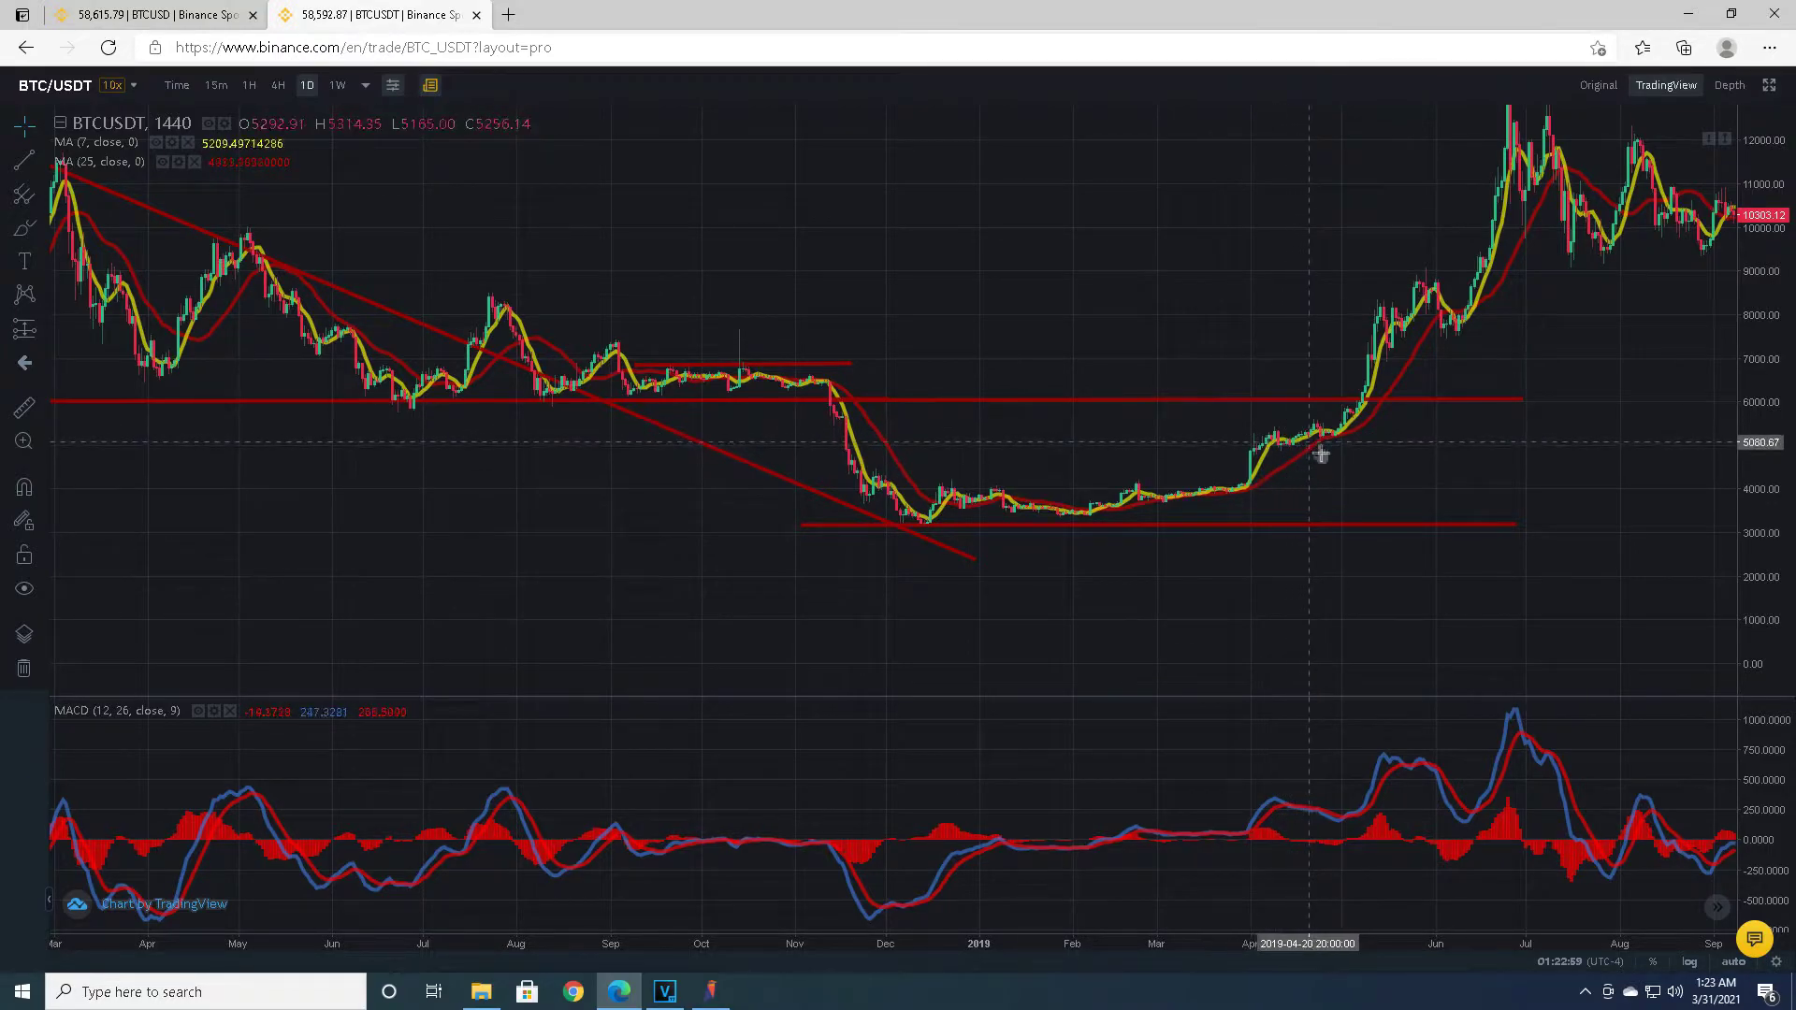
pyautogui.moveTo(1379, 475); pyautogui.dragTo(1271, 465)
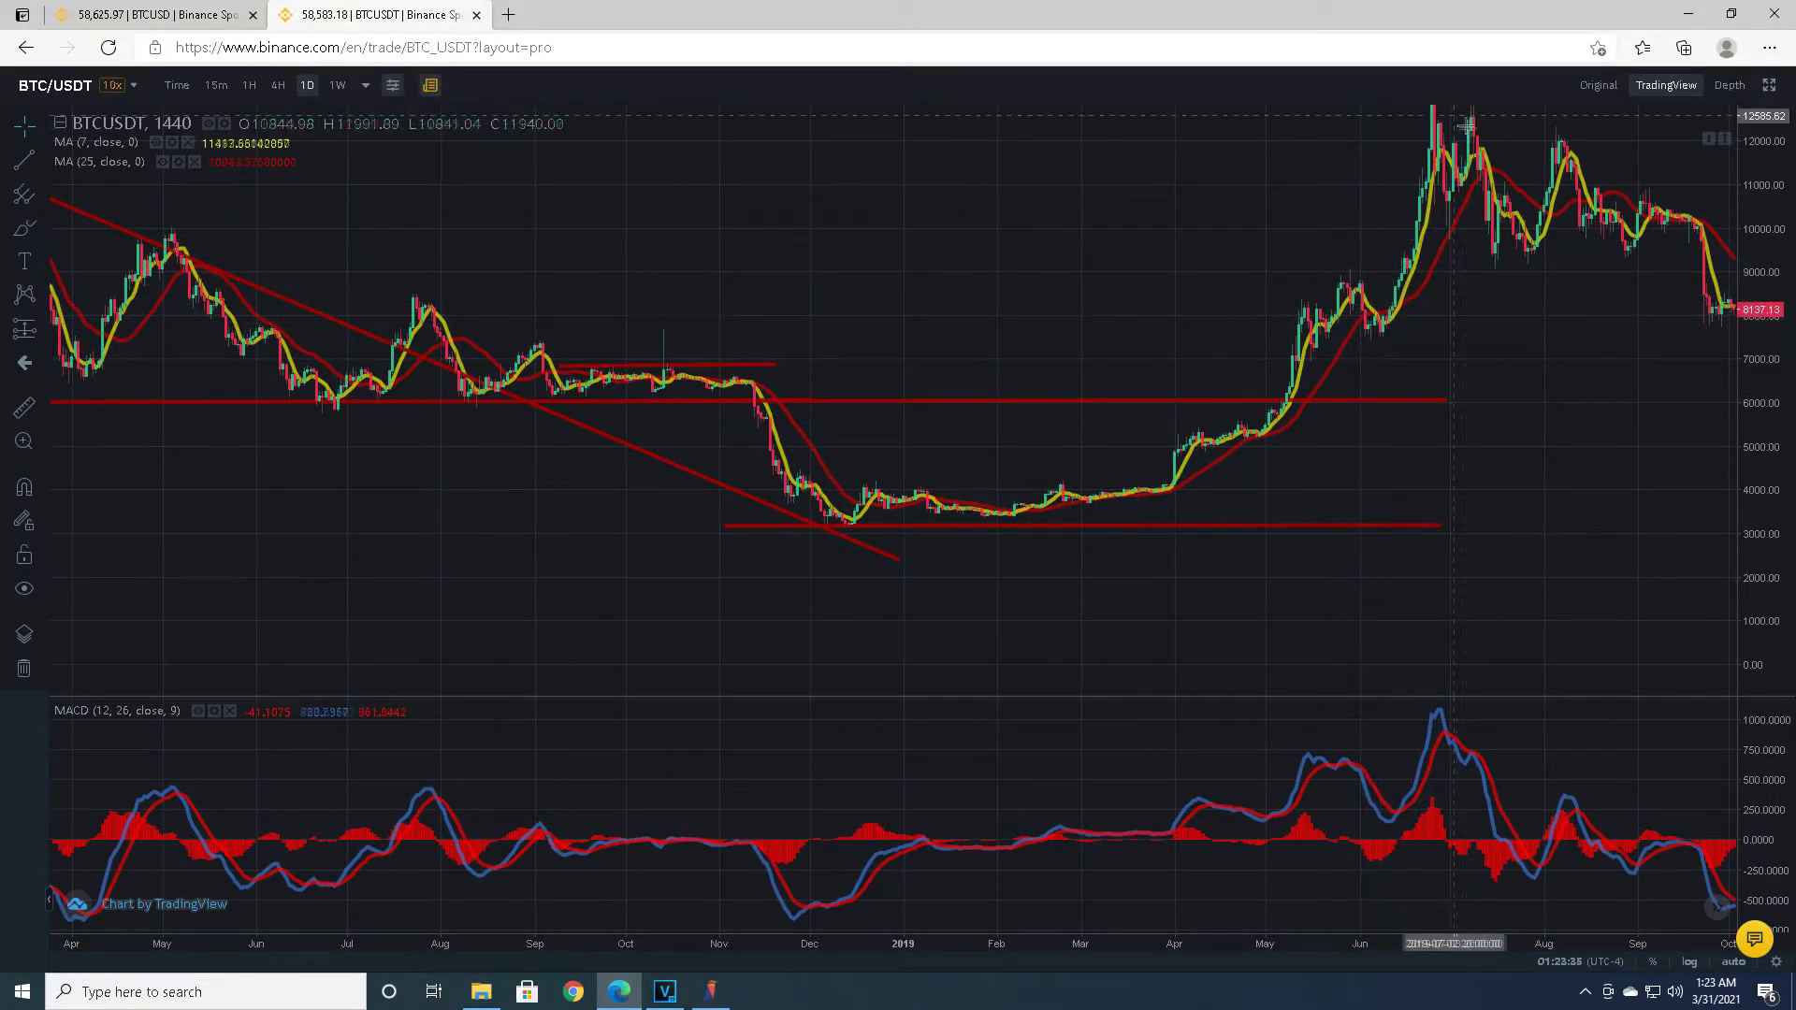
pyautogui.moveTo(1787, 206); pyautogui.dragTo(1781, 248)
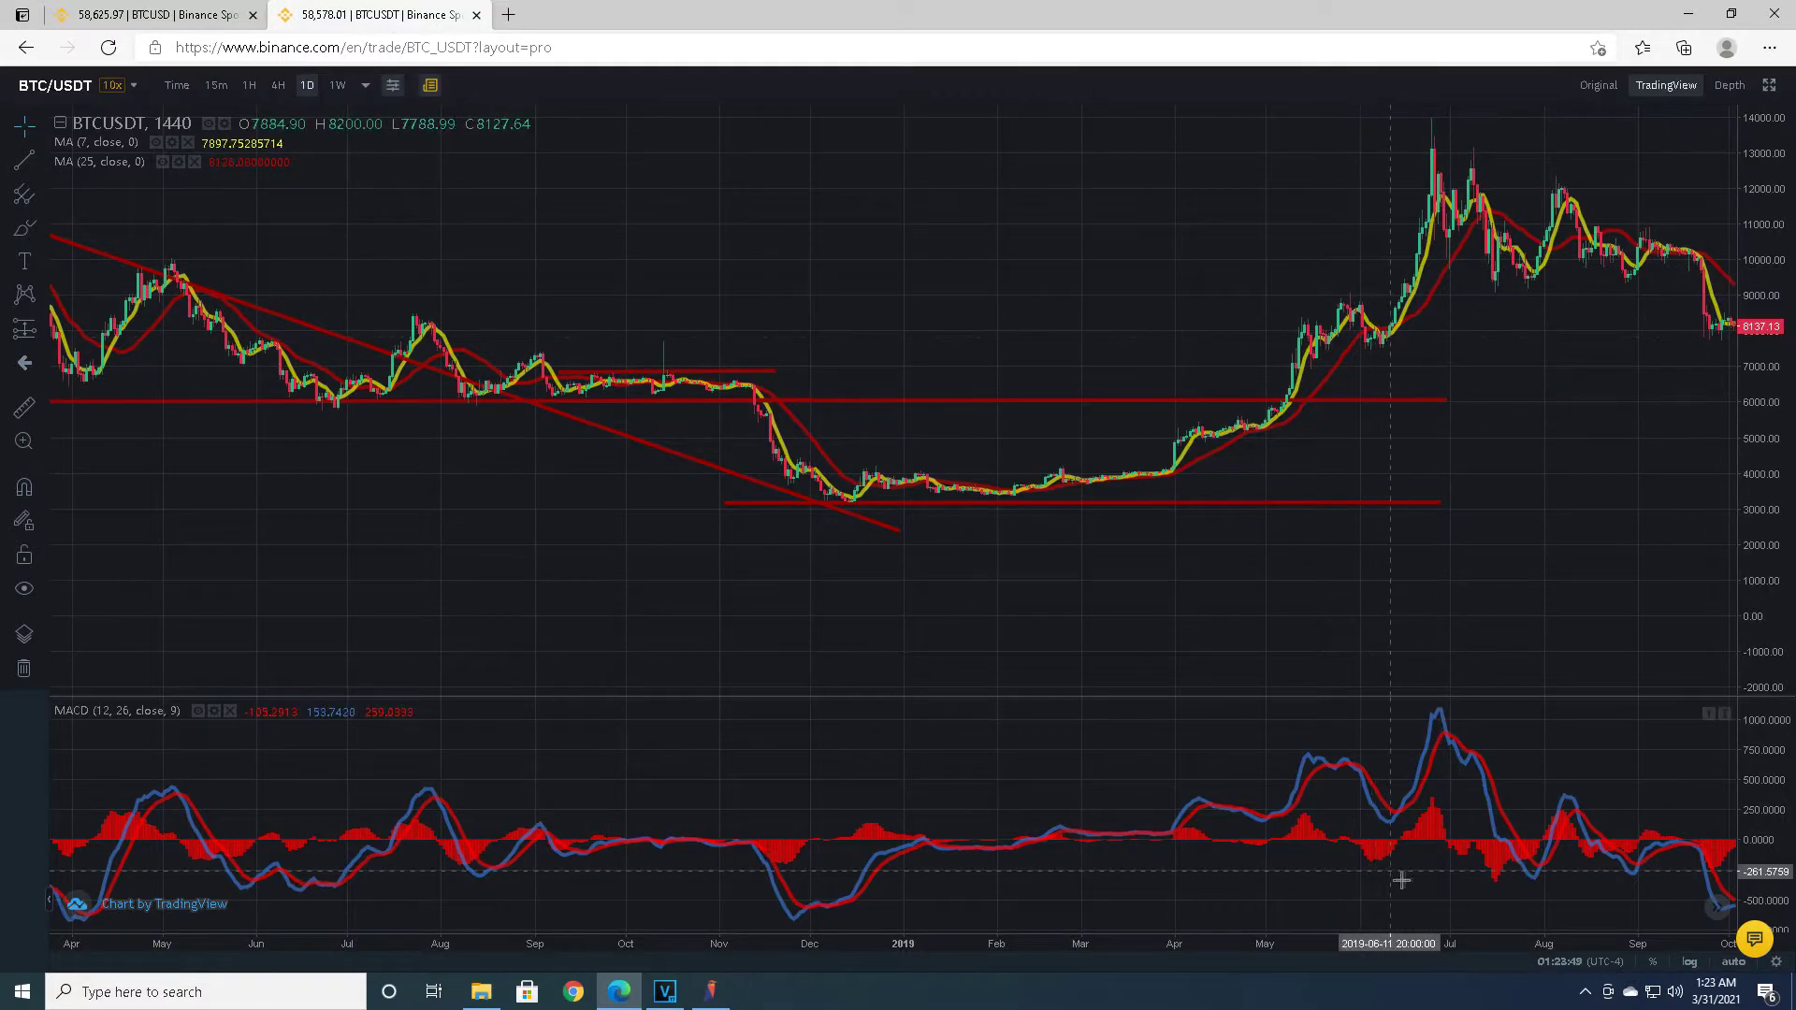
pyautogui.click(1402, 822)
pyautogui.click(1404, 824)
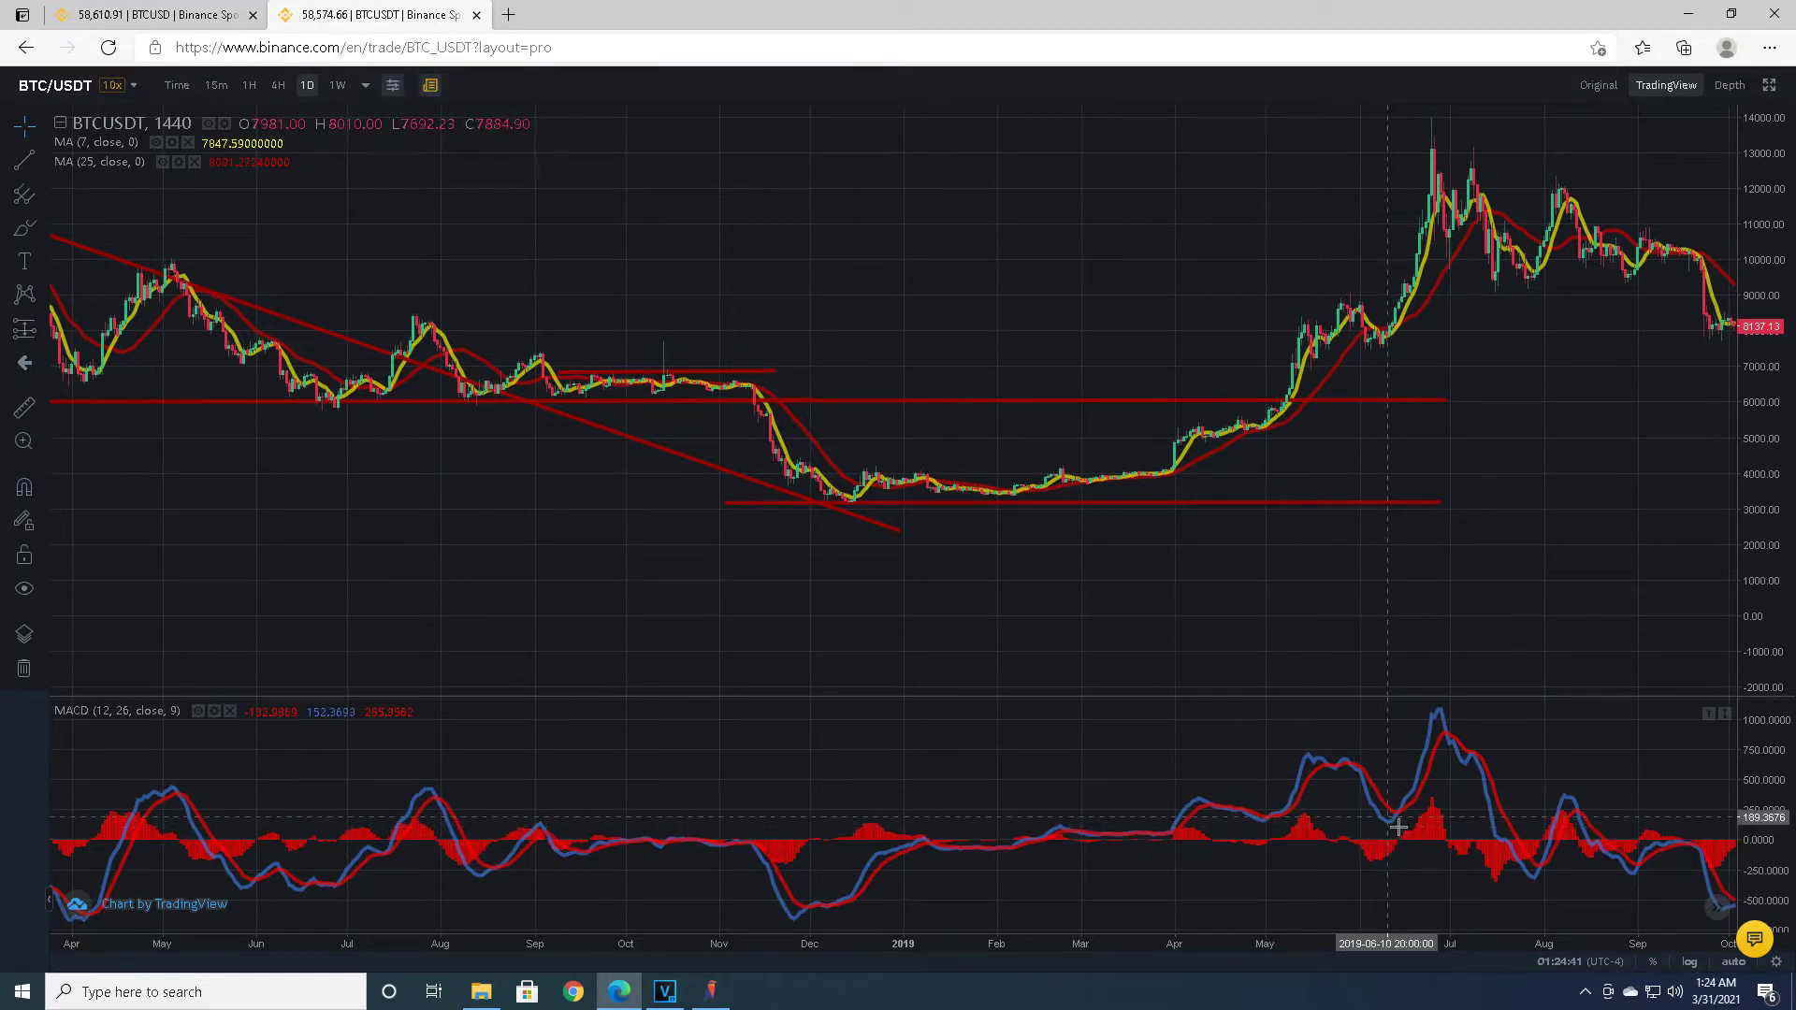
pyautogui.scroll(2, 1388, 831)
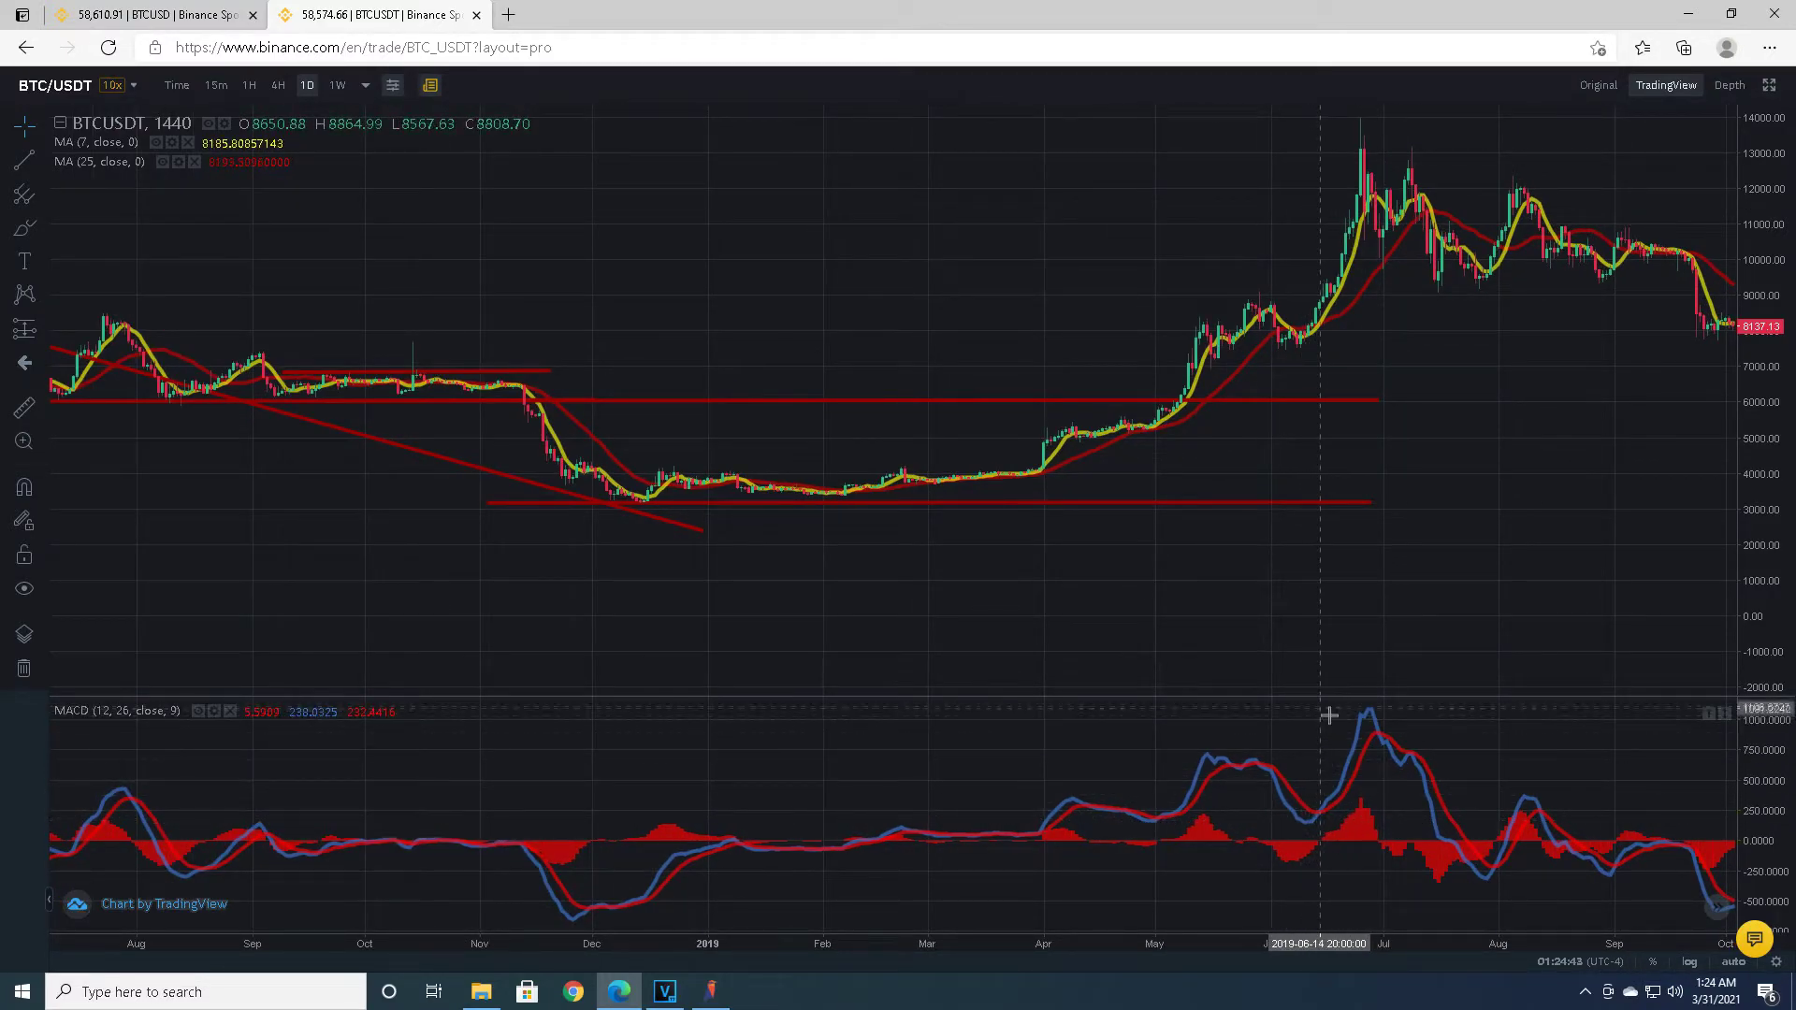
pyautogui.moveTo(1322, 700); pyautogui.dragTo(1326, 599)
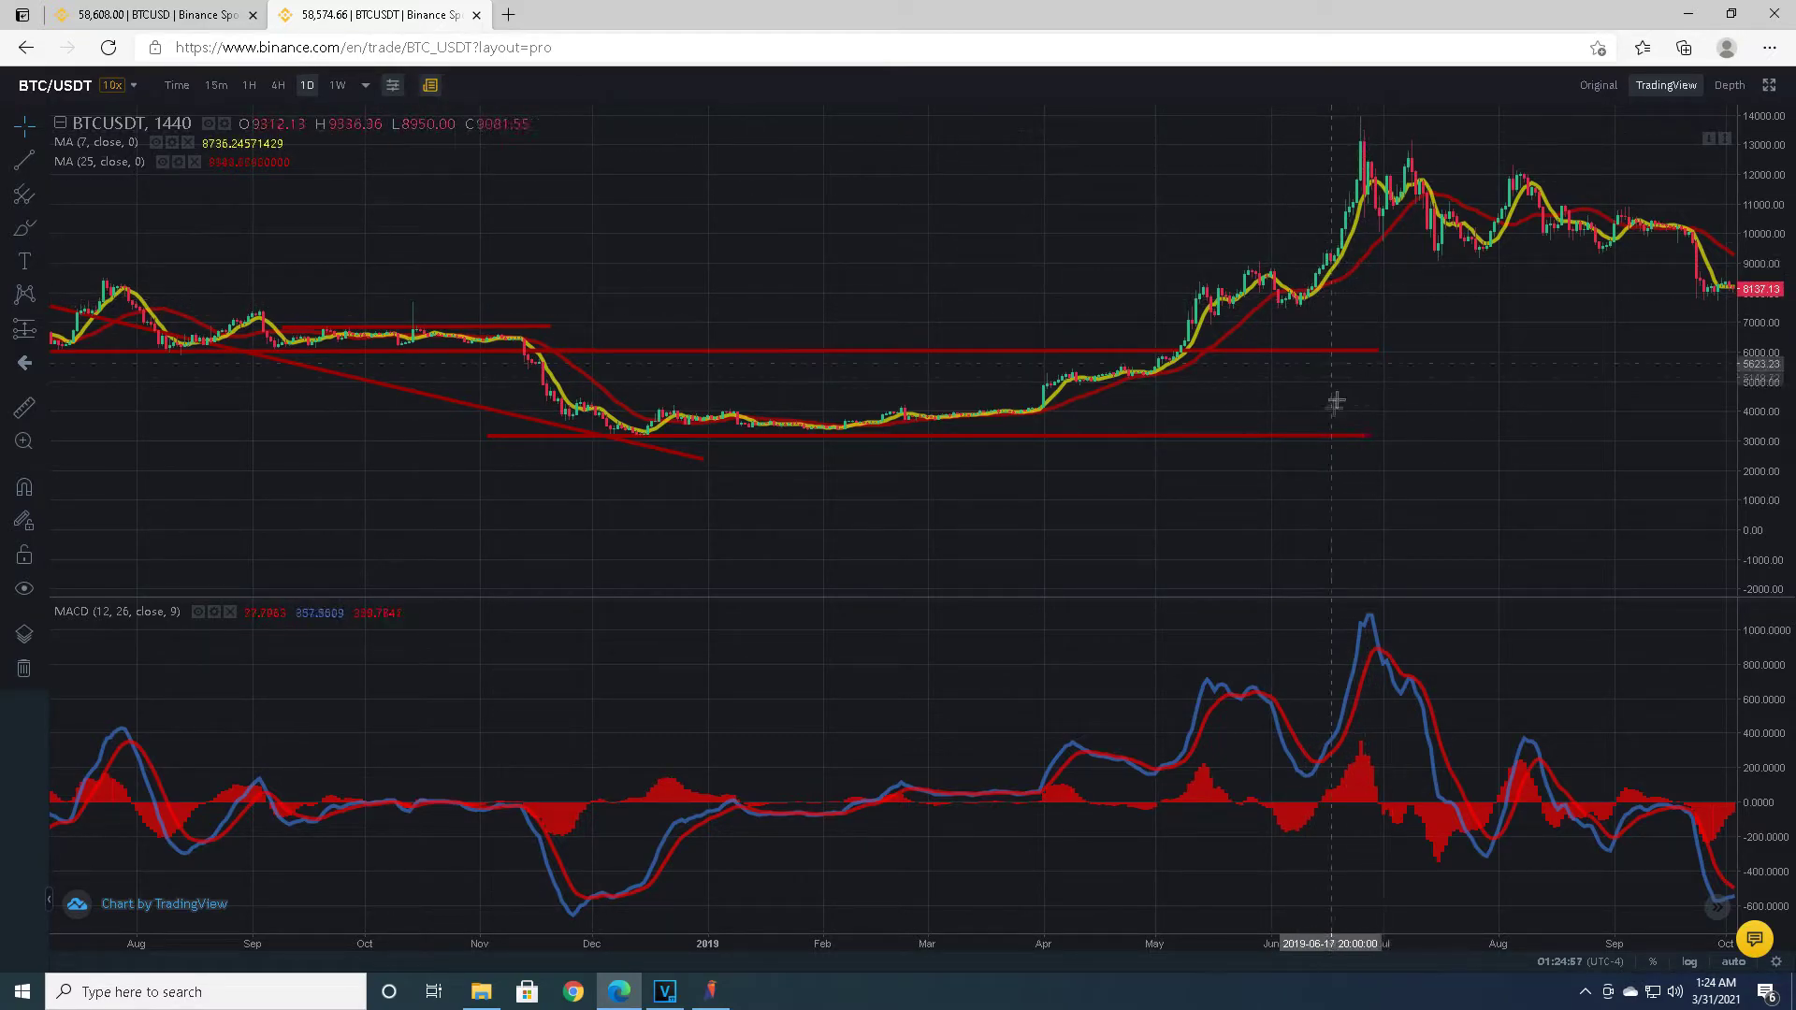
pyautogui.scroll(-3, 1177, 619)
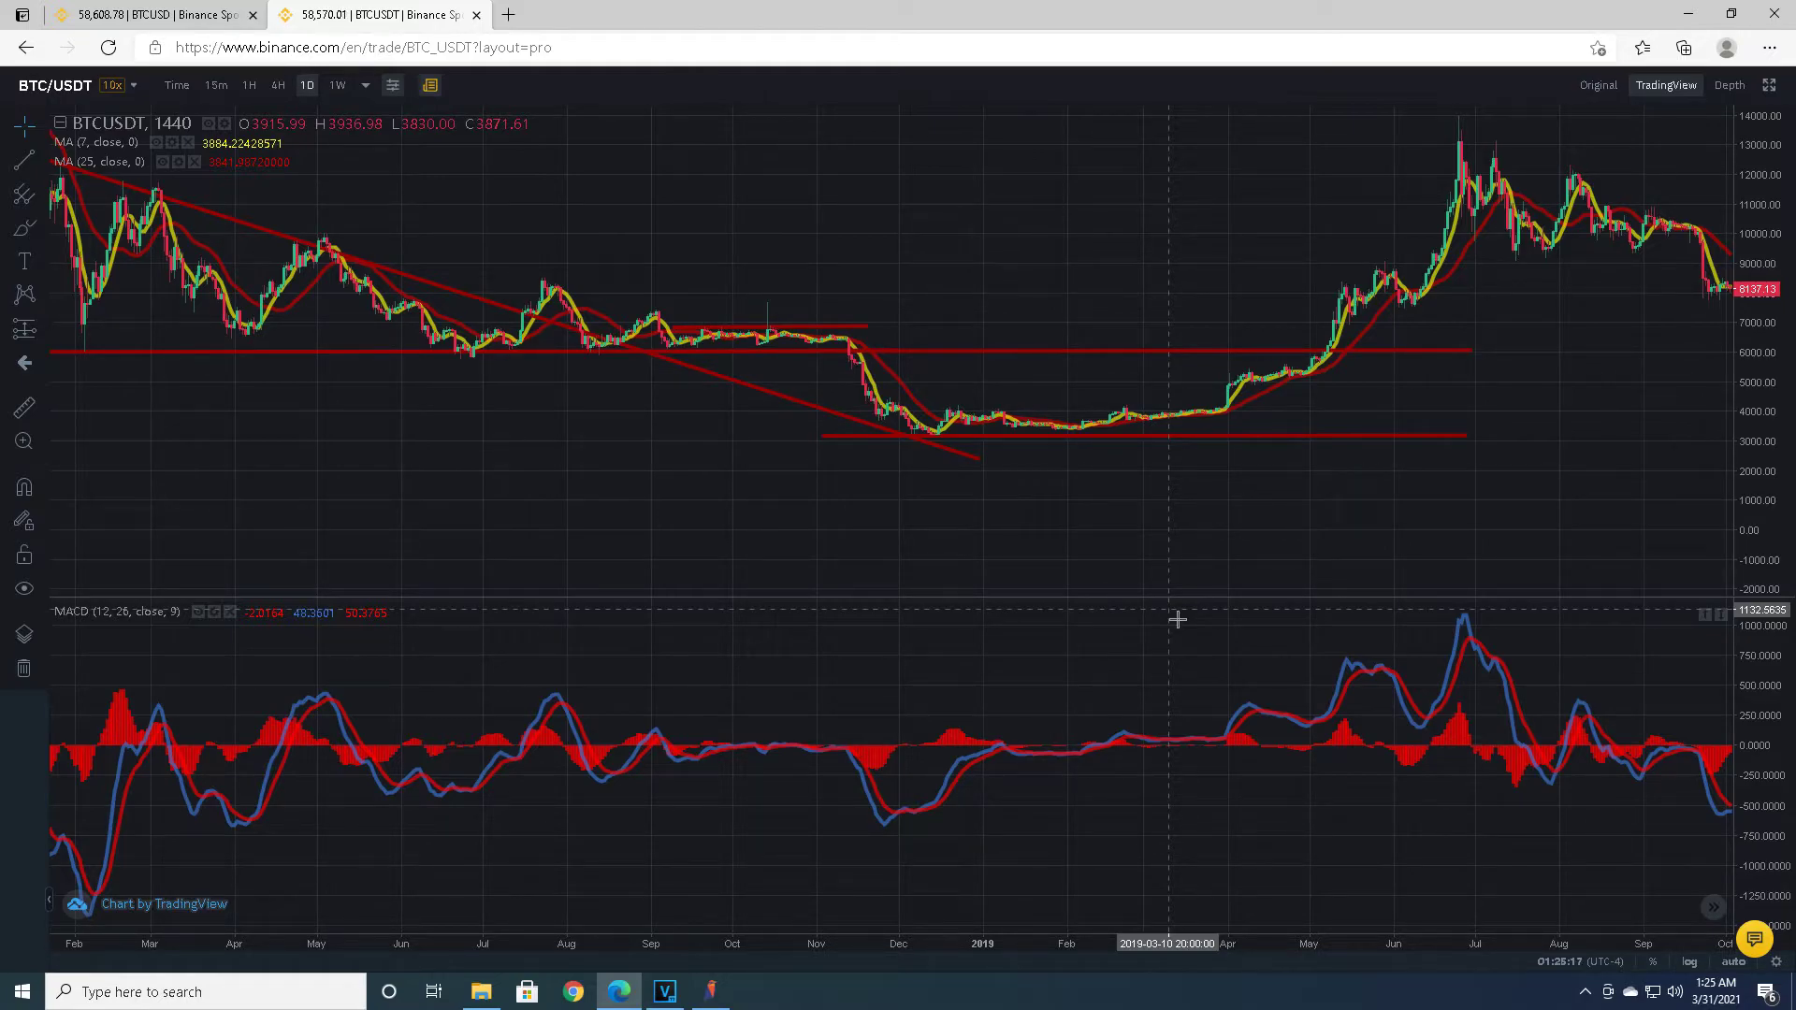
# Compare the price moves from mid-2019 through October 2020 with the MACD crossovers in a further enlarged MACD pane.
pyautogui.moveTo(1360, 587); pyautogui.dragTo(1085, 593)
pyautogui.moveTo(1221, 618); pyautogui.dragTo(910, 520)
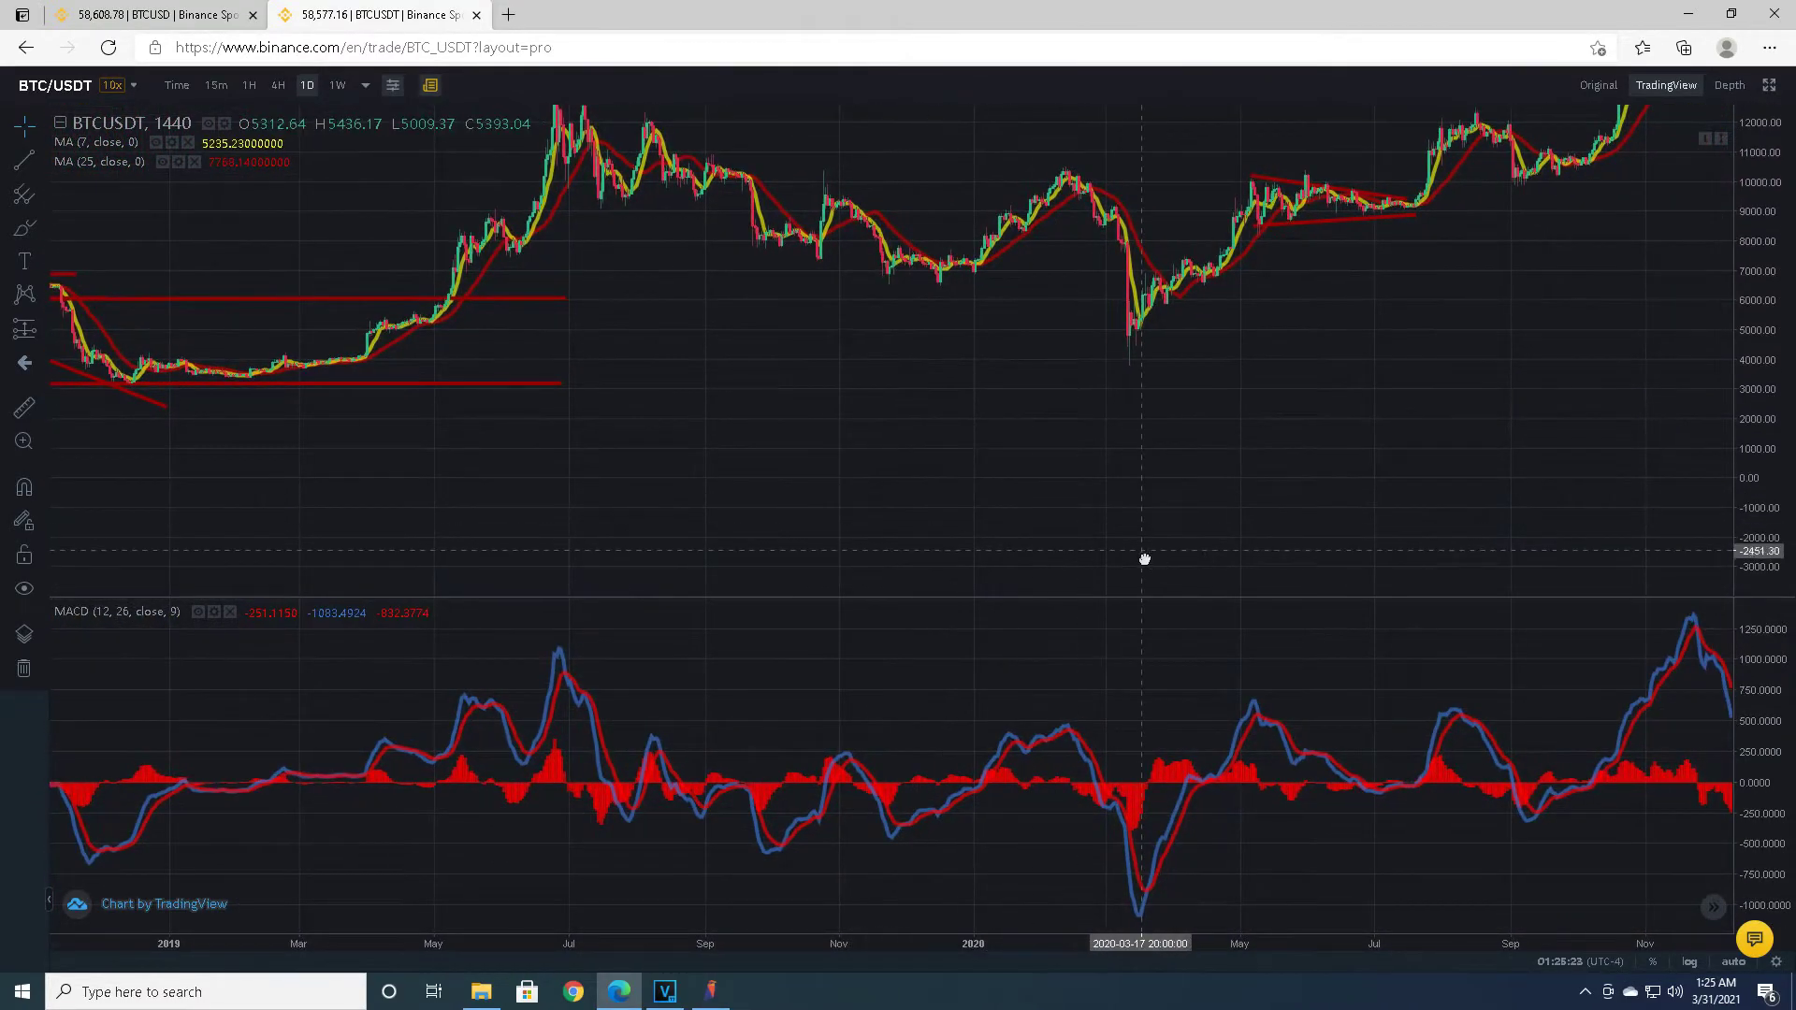
pyautogui.moveTo(1147, 557); pyautogui.dragTo(1034, 536)
pyautogui.scroll(5, 1201, 654)
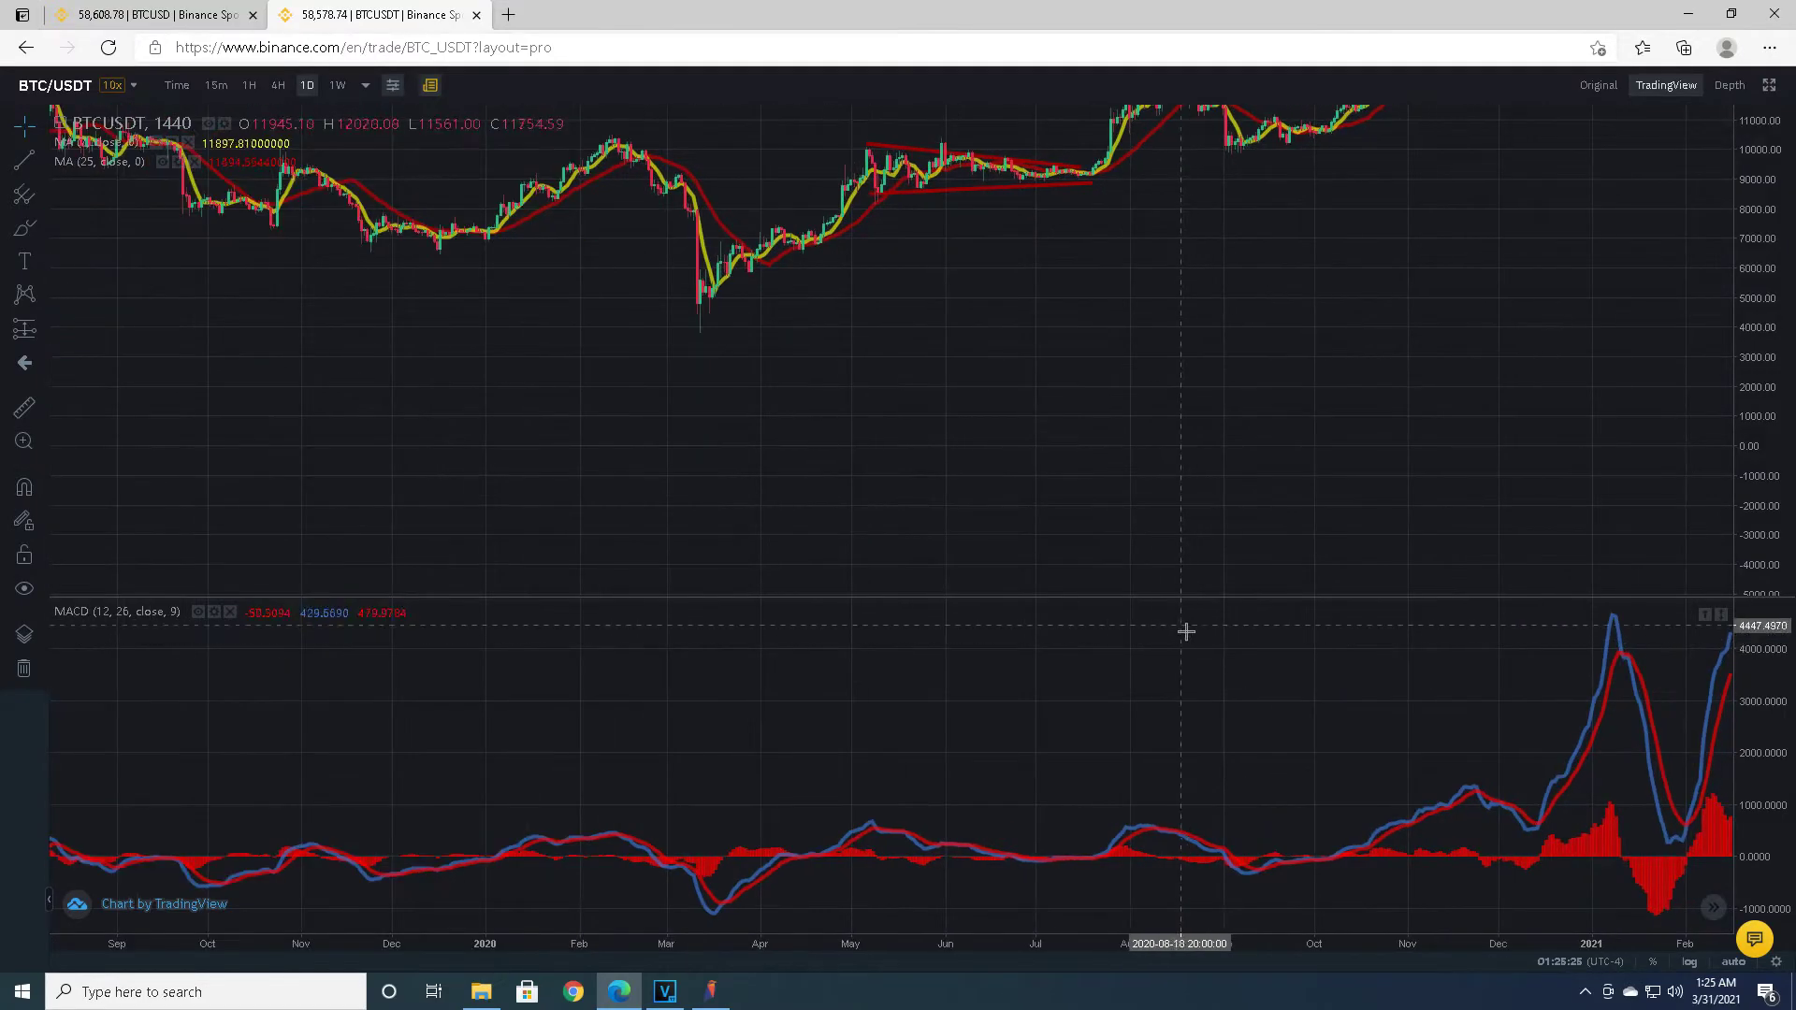
pyautogui.moveTo(1113, 756); pyautogui.dragTo(1511, 465)
pyautogui.moveTo(1169, 580); pyautogui.dragTo(1271, 539)
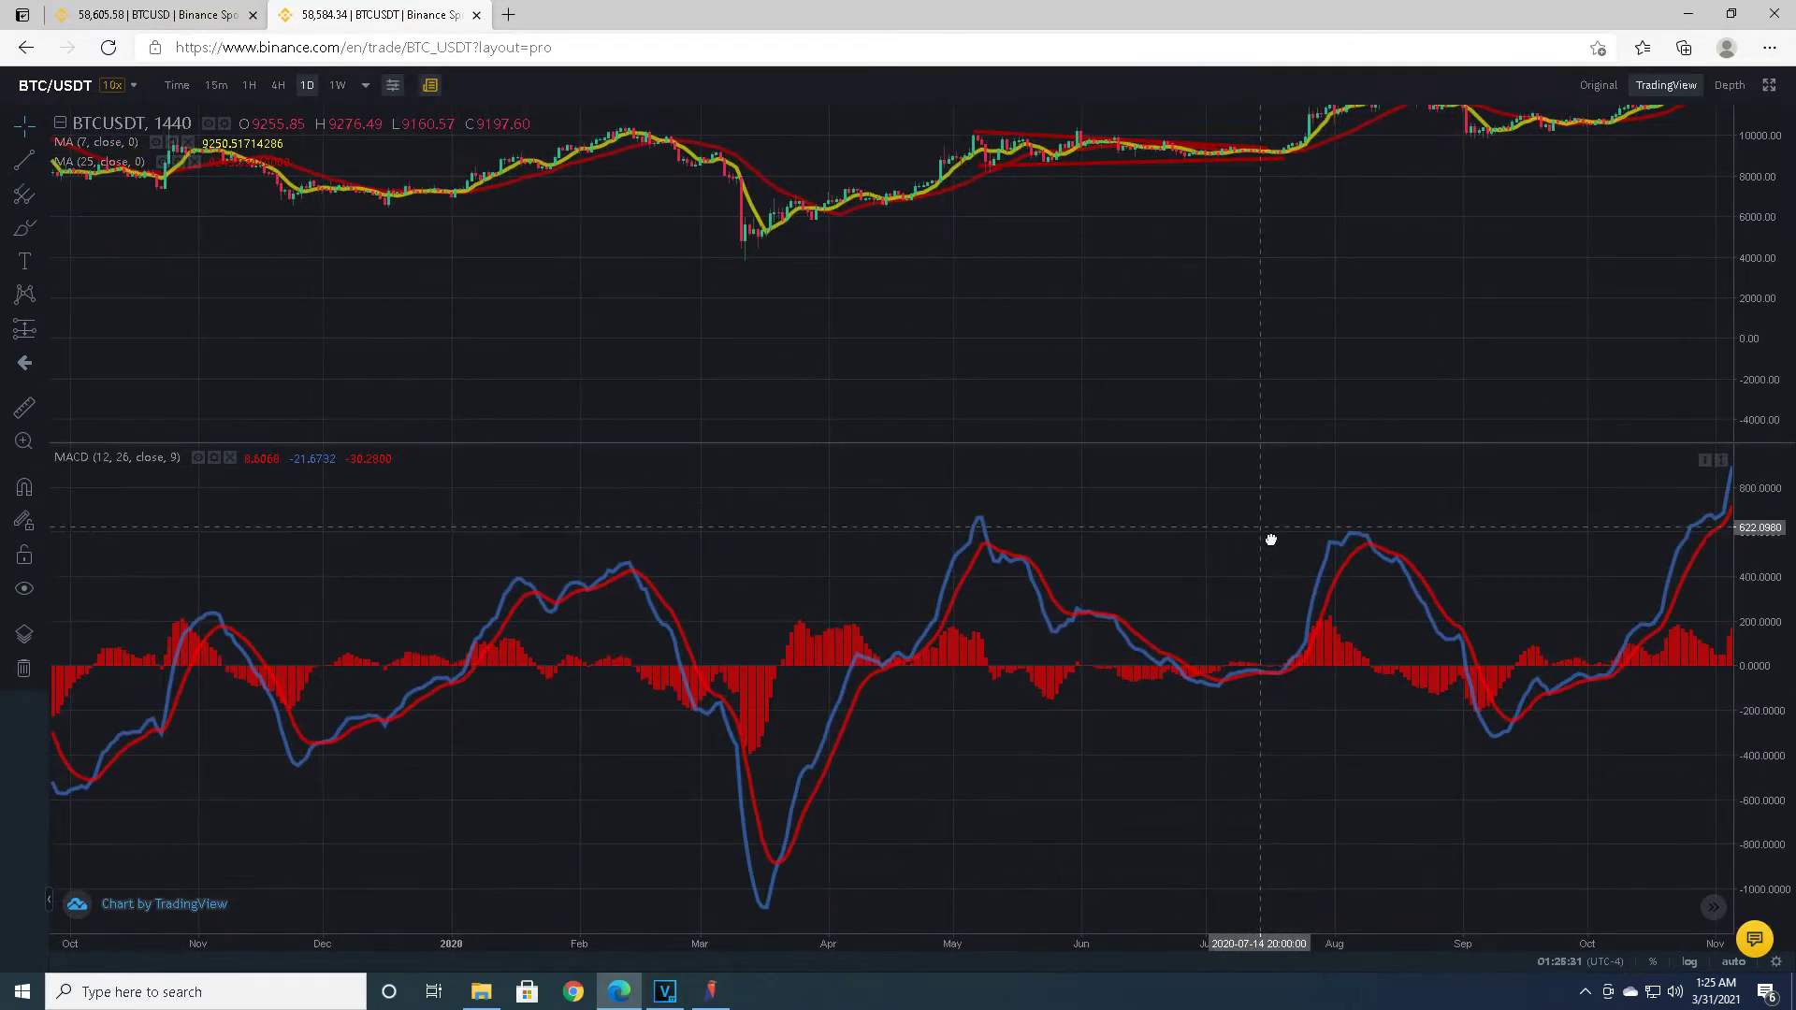
pyautogui.moveTo(1190, 596); pyautogui.dragTo(1210, 485)
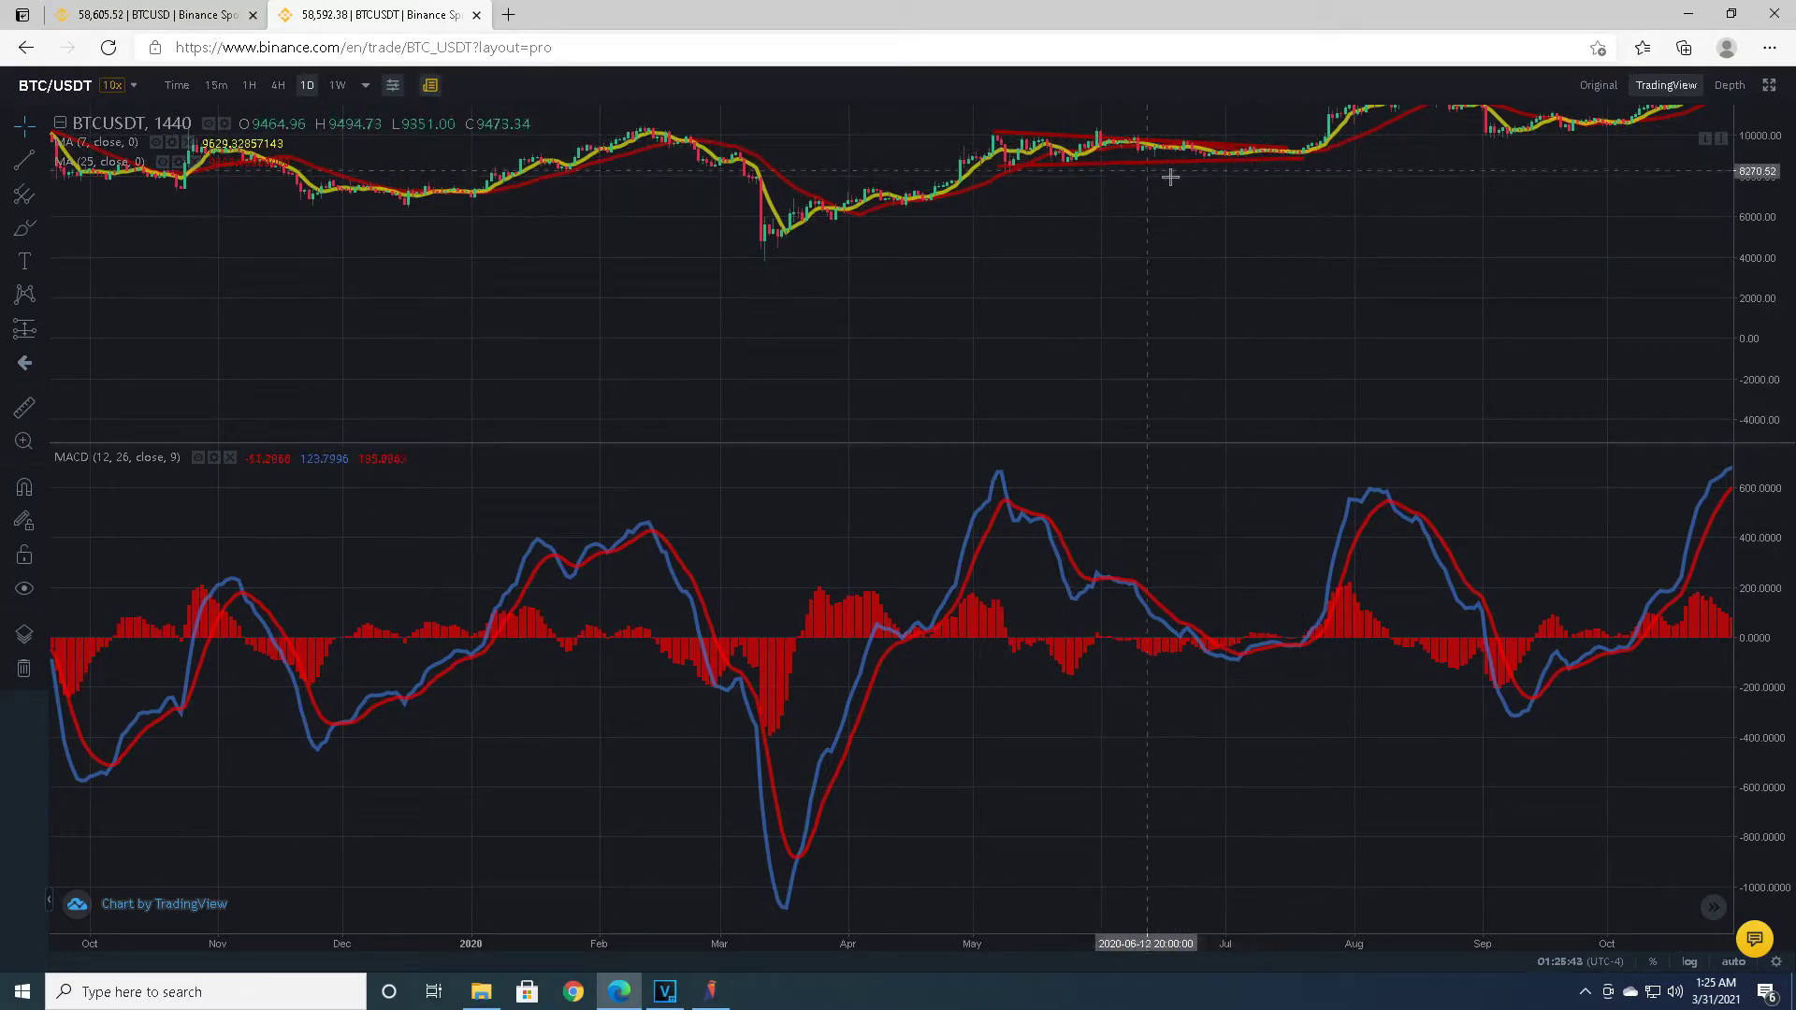
pyautogui.scroll(-1, 1180, 391)
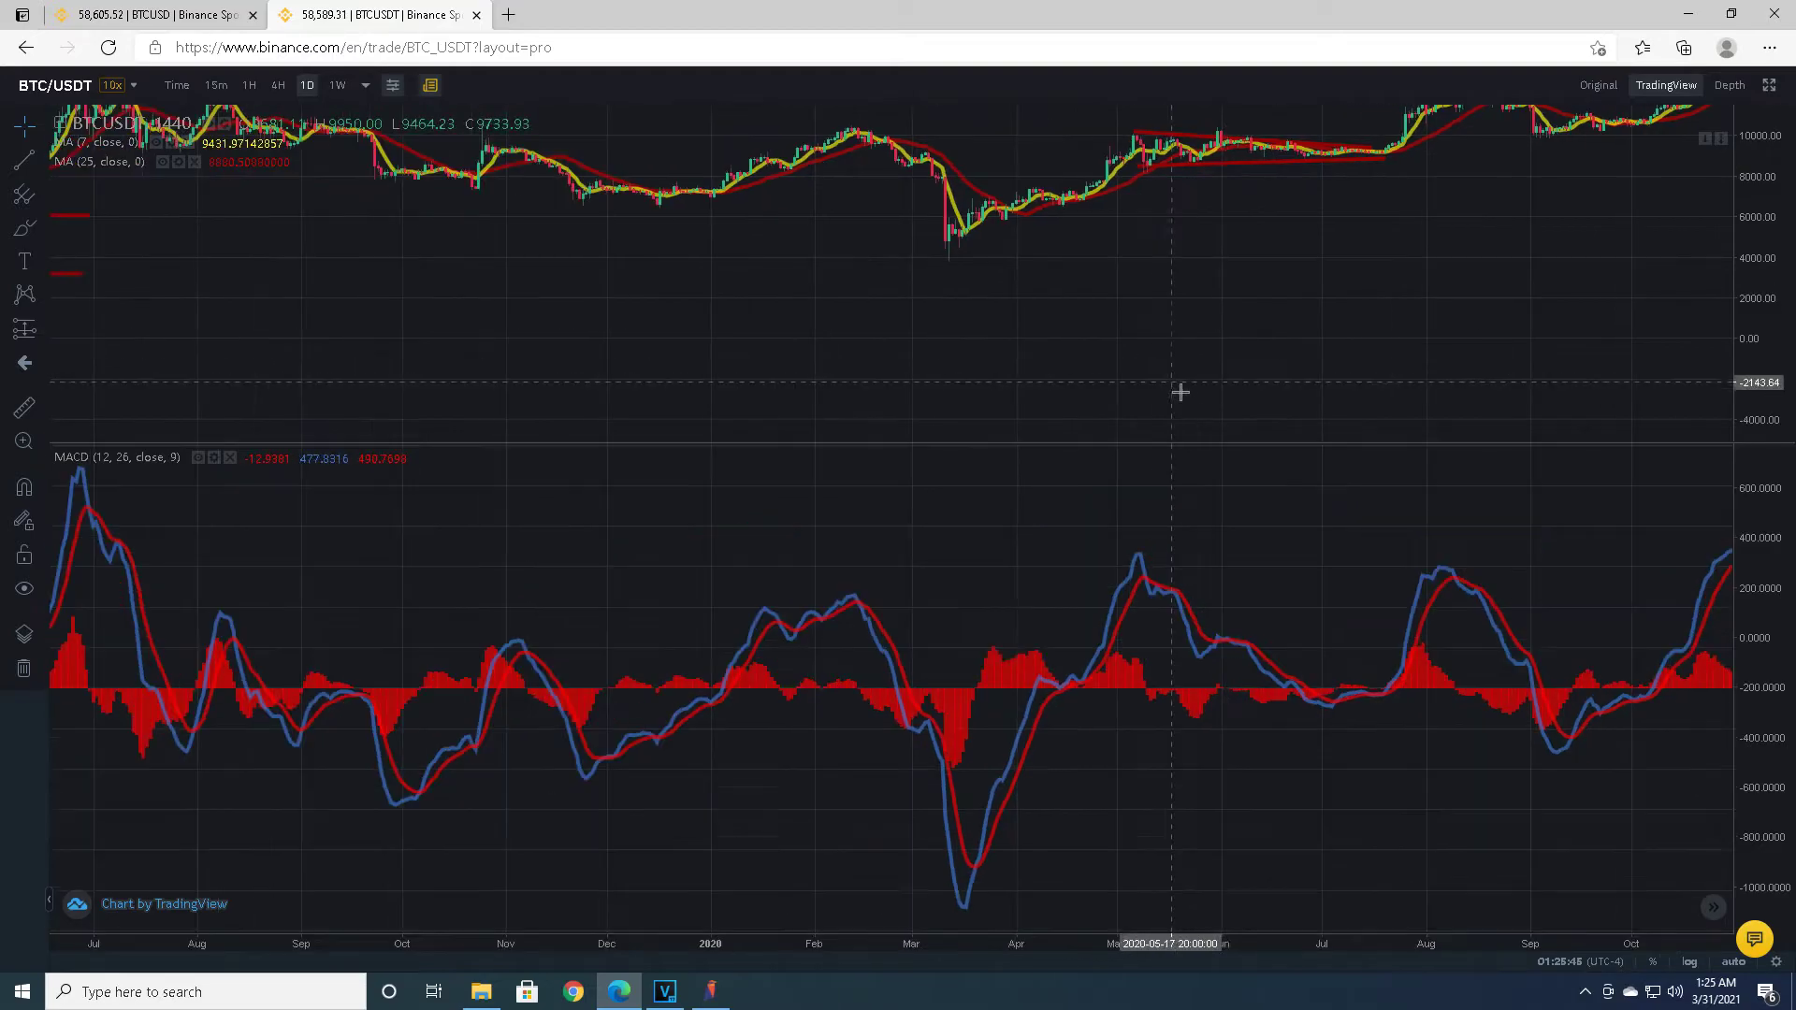
pyautogui.scroll(-1, 1180, 391)
pyautogui.scroll(-2, 1336, 421)
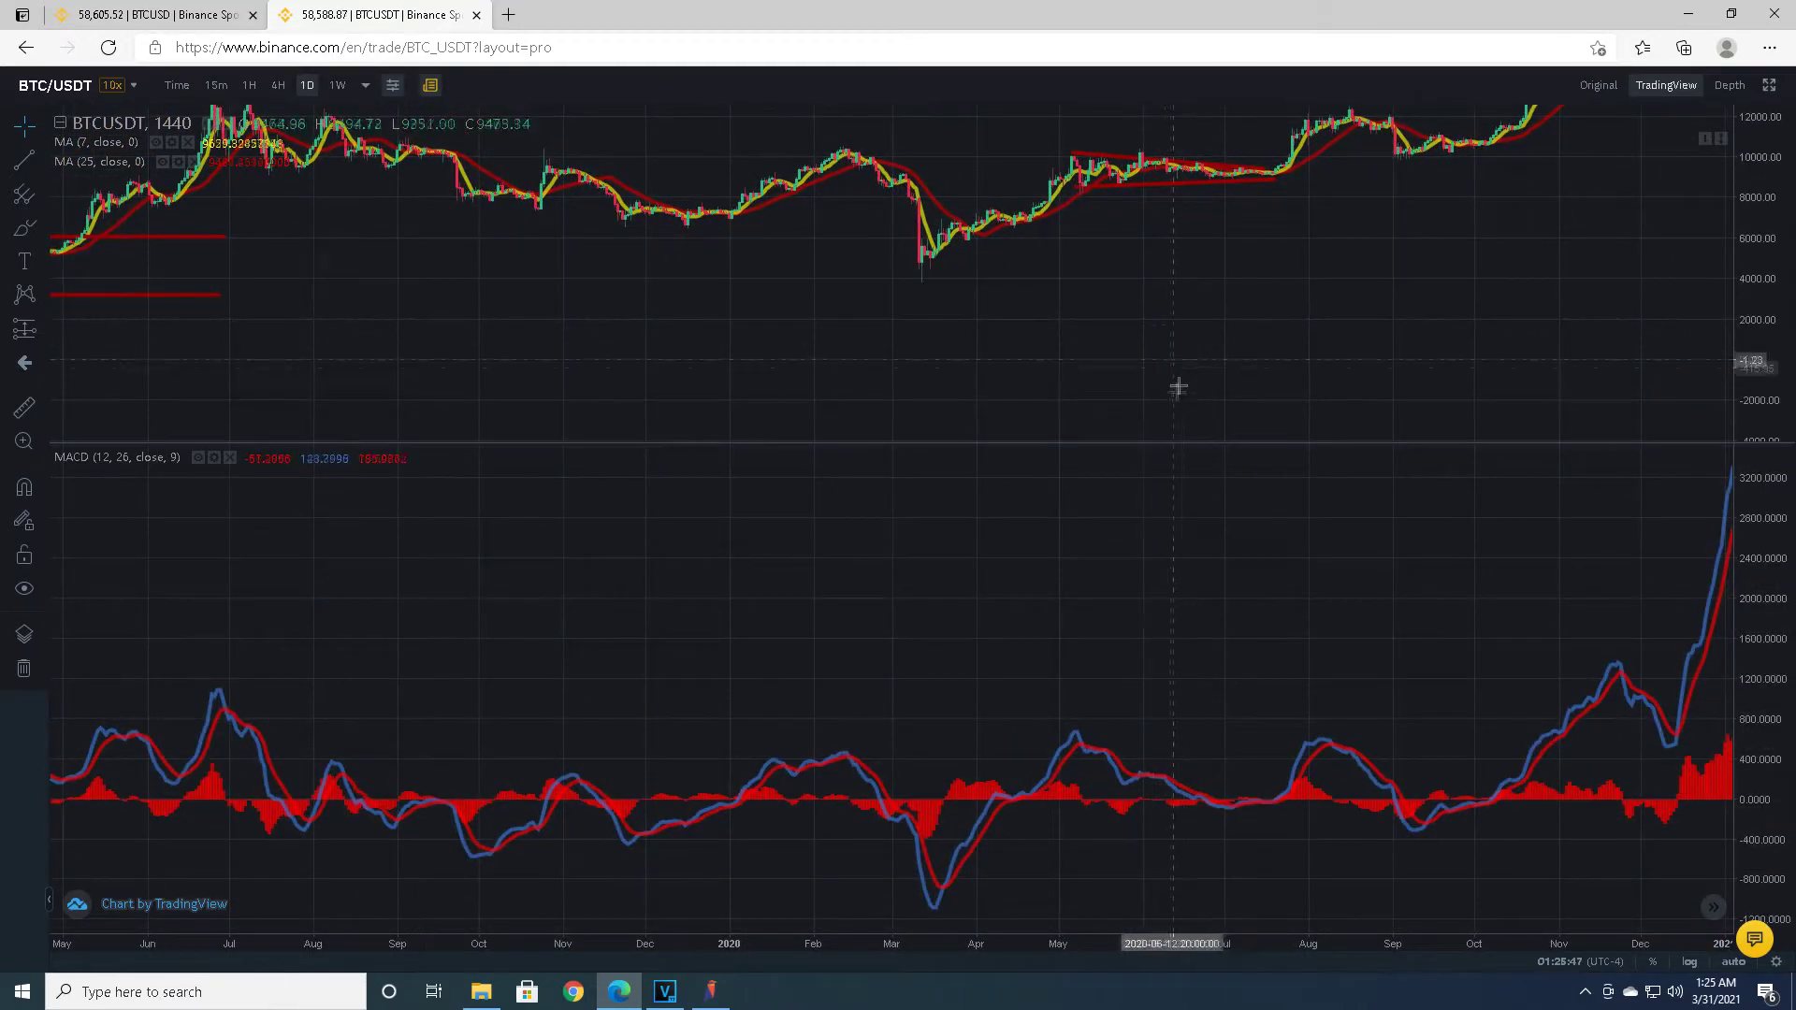
# Examine the May to July 2020 converging range and the August 2020 rise in an enlarged price pane against the MACD.
pyautogui.moveTo(1170, 452); pyautogui.dragTo(1205, 769)
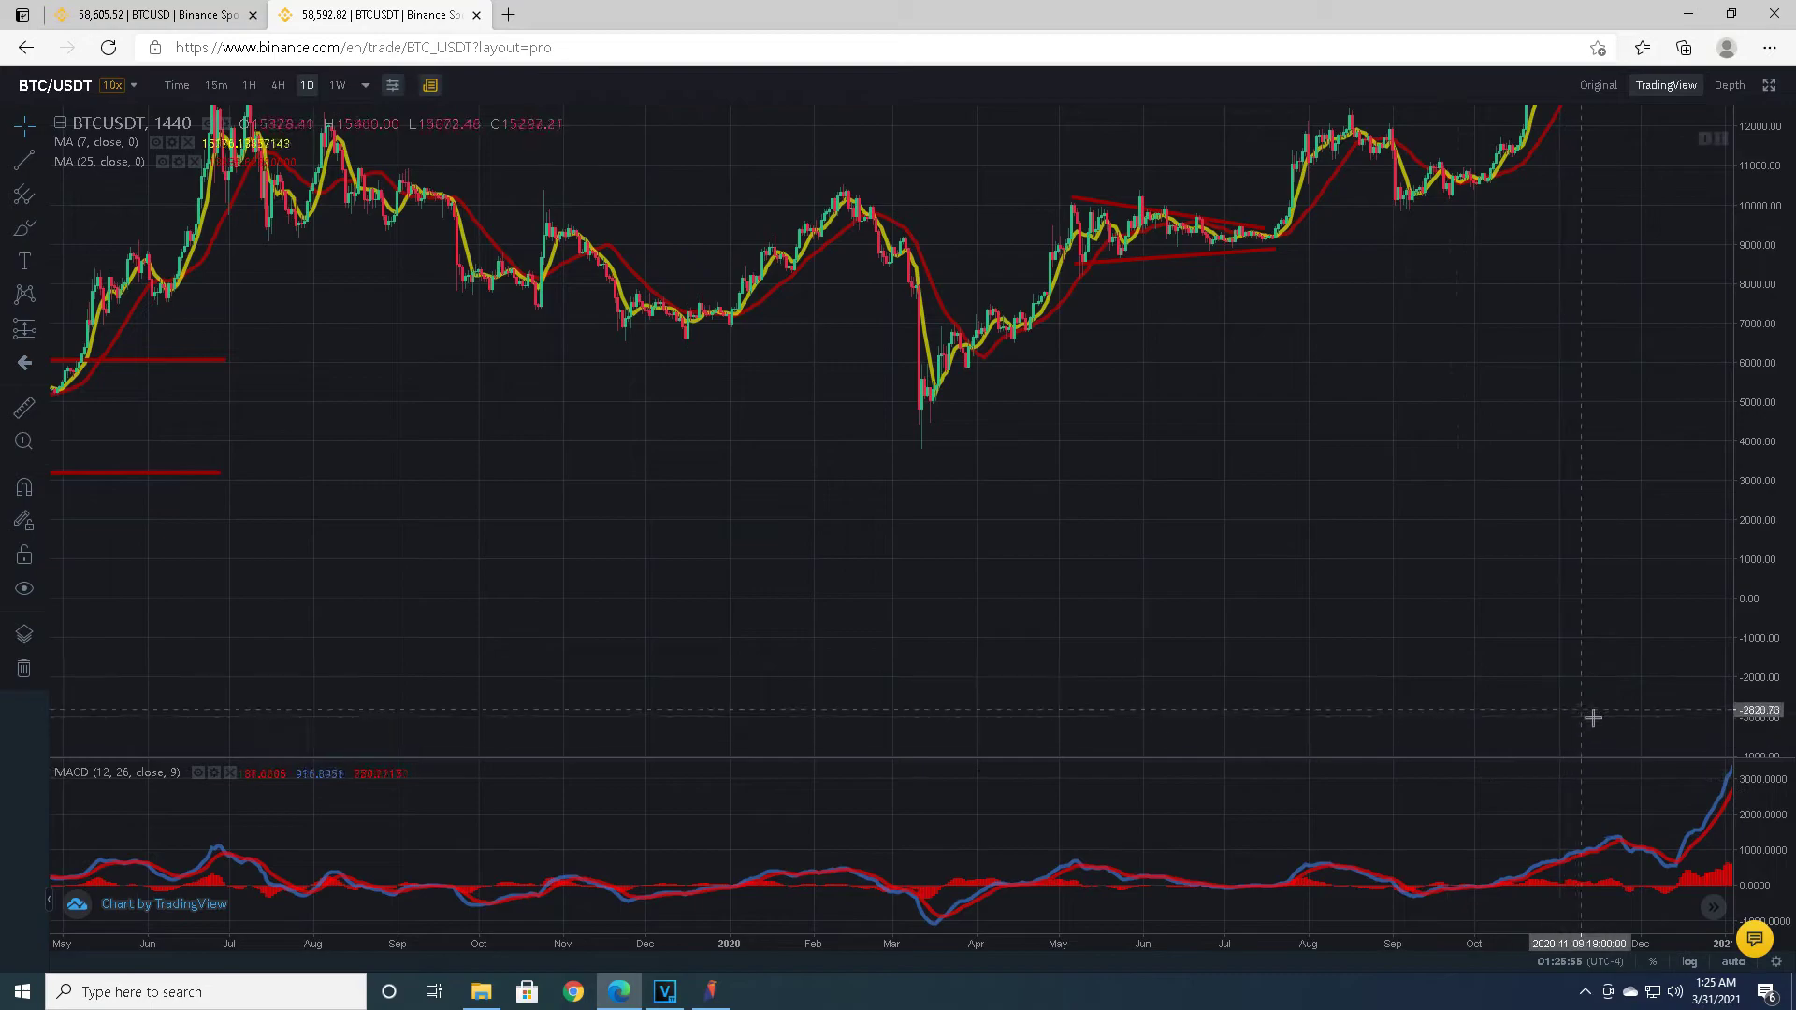
pyautogui.moveTo(1568, 798); pyautogui.dragTo(1342, 820)
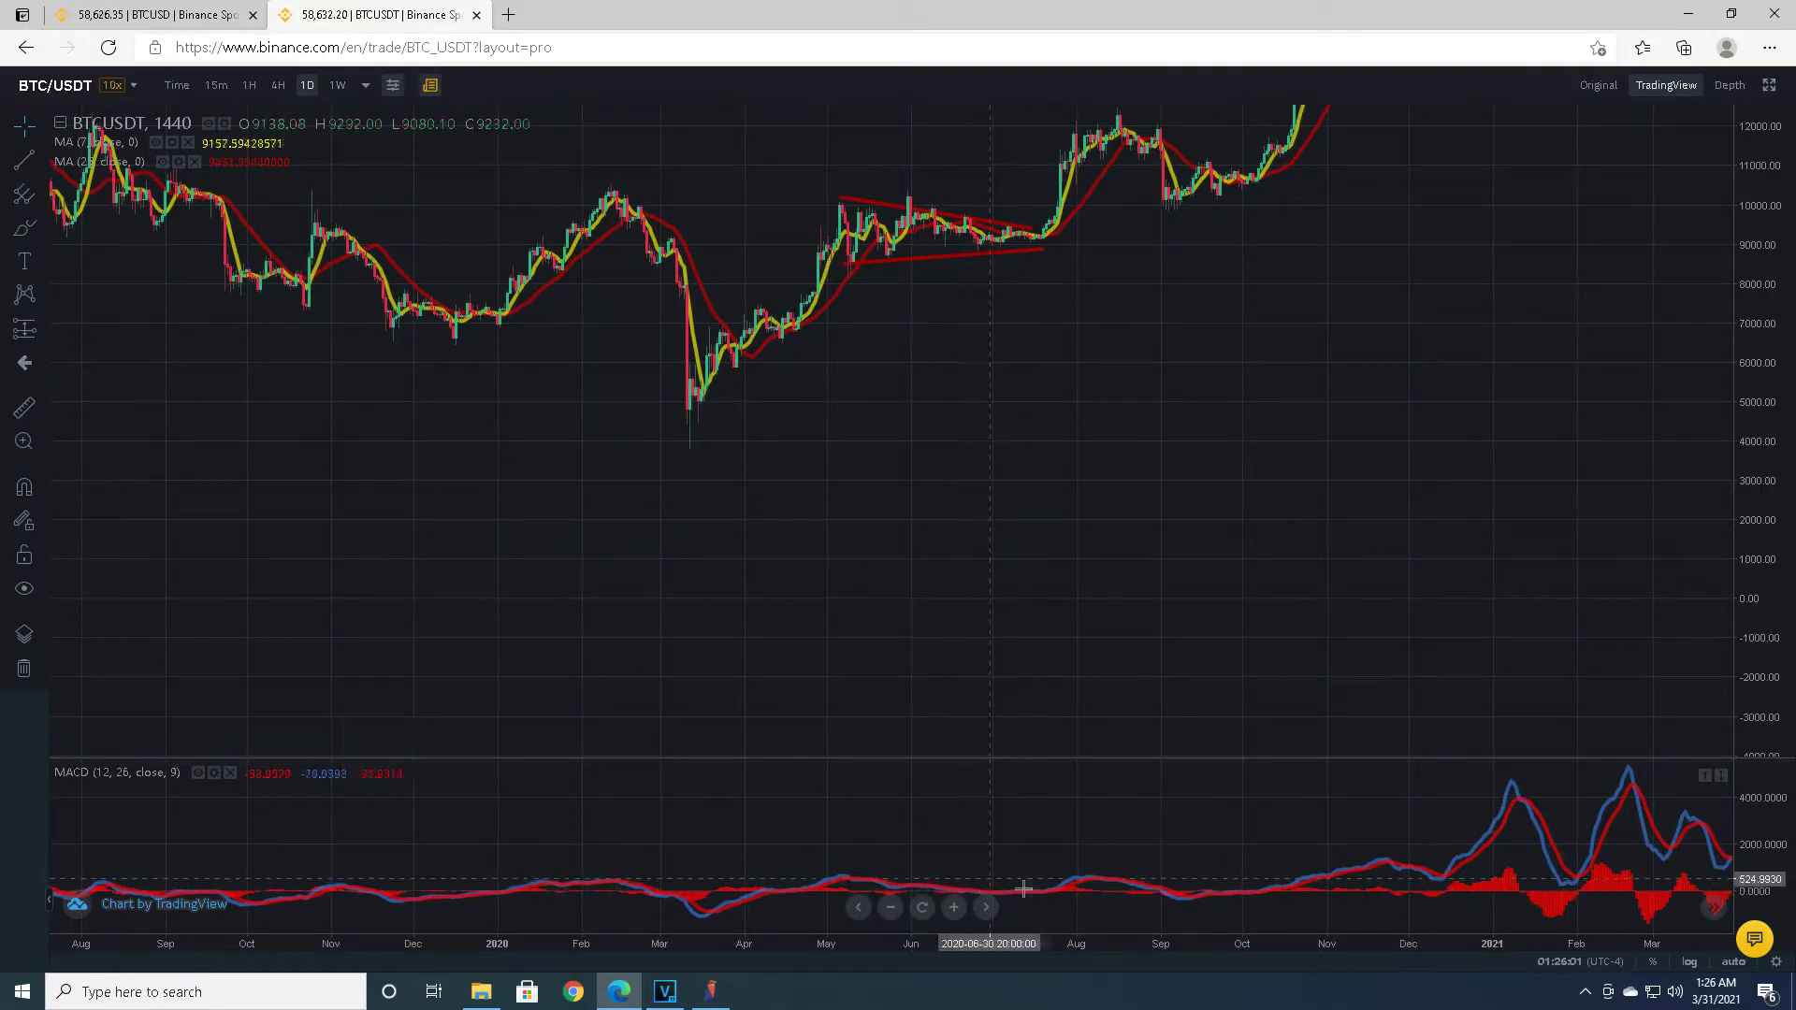
pyautogui.moveTo(922, 886); pyautogui.dragTo(1009, 842)
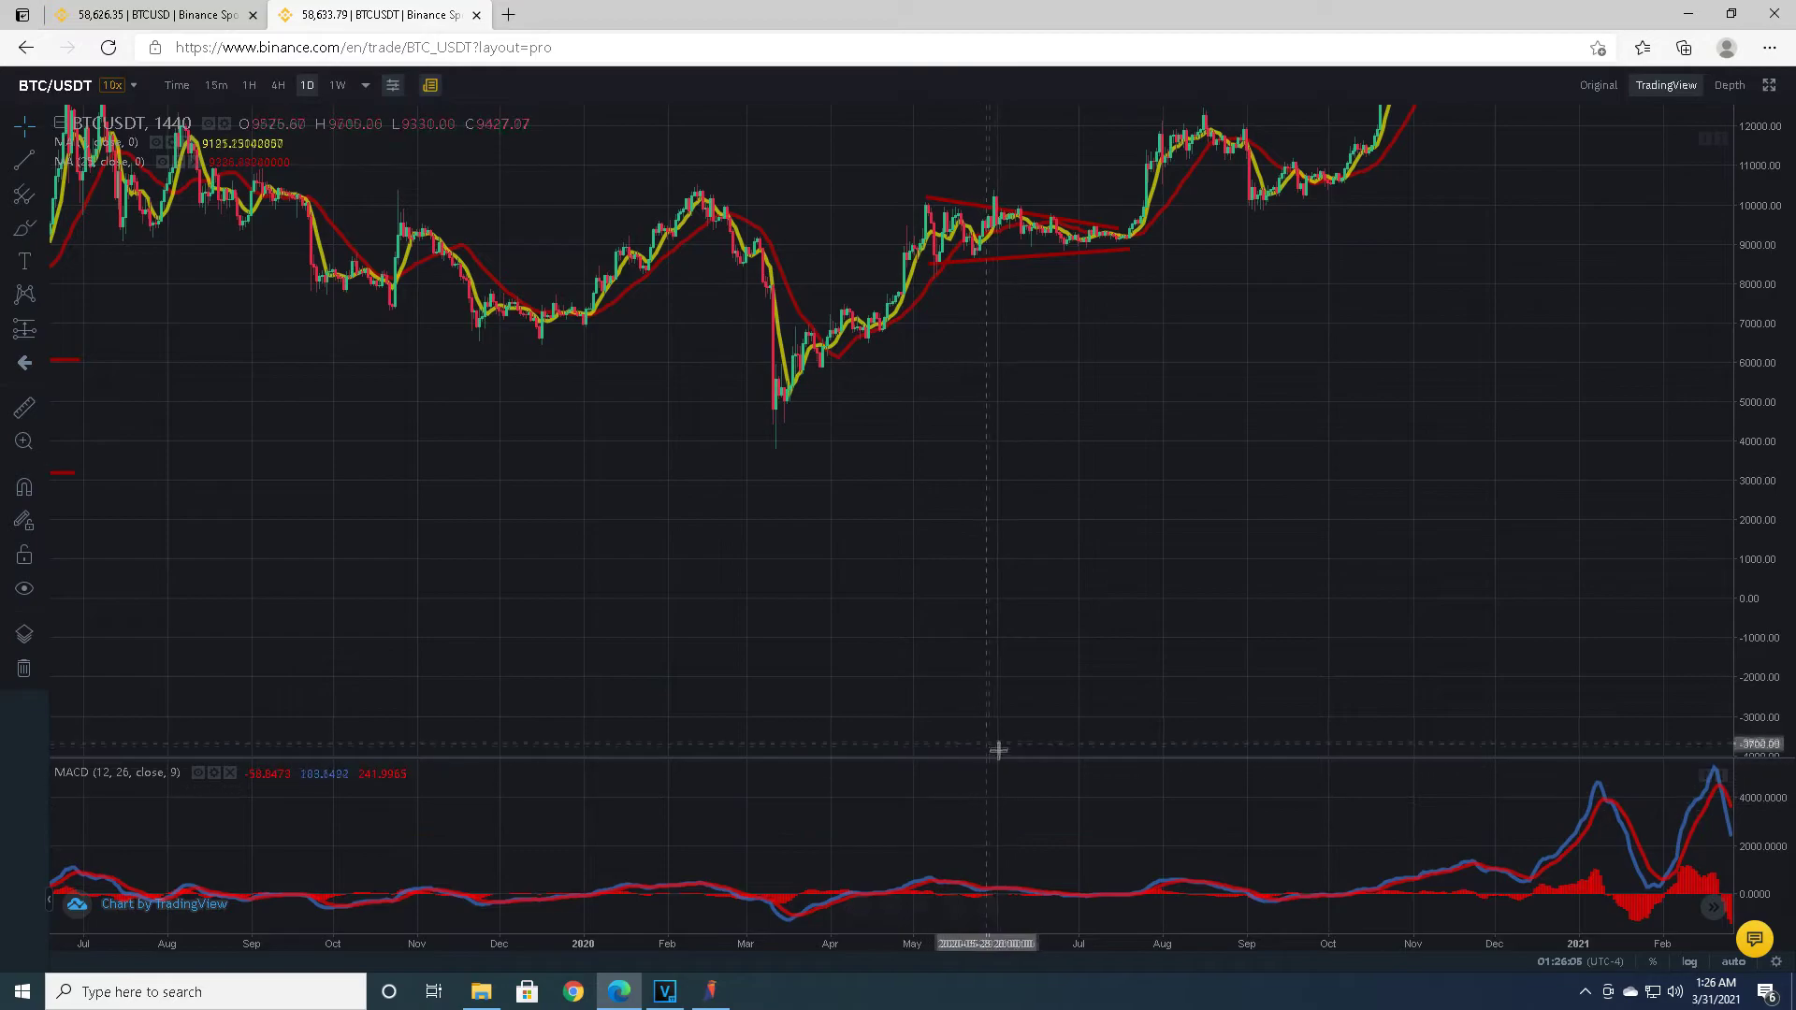
pyautogui.scroll(-3, 996, 746)
pyautogui.scroll(3, 950, 723)
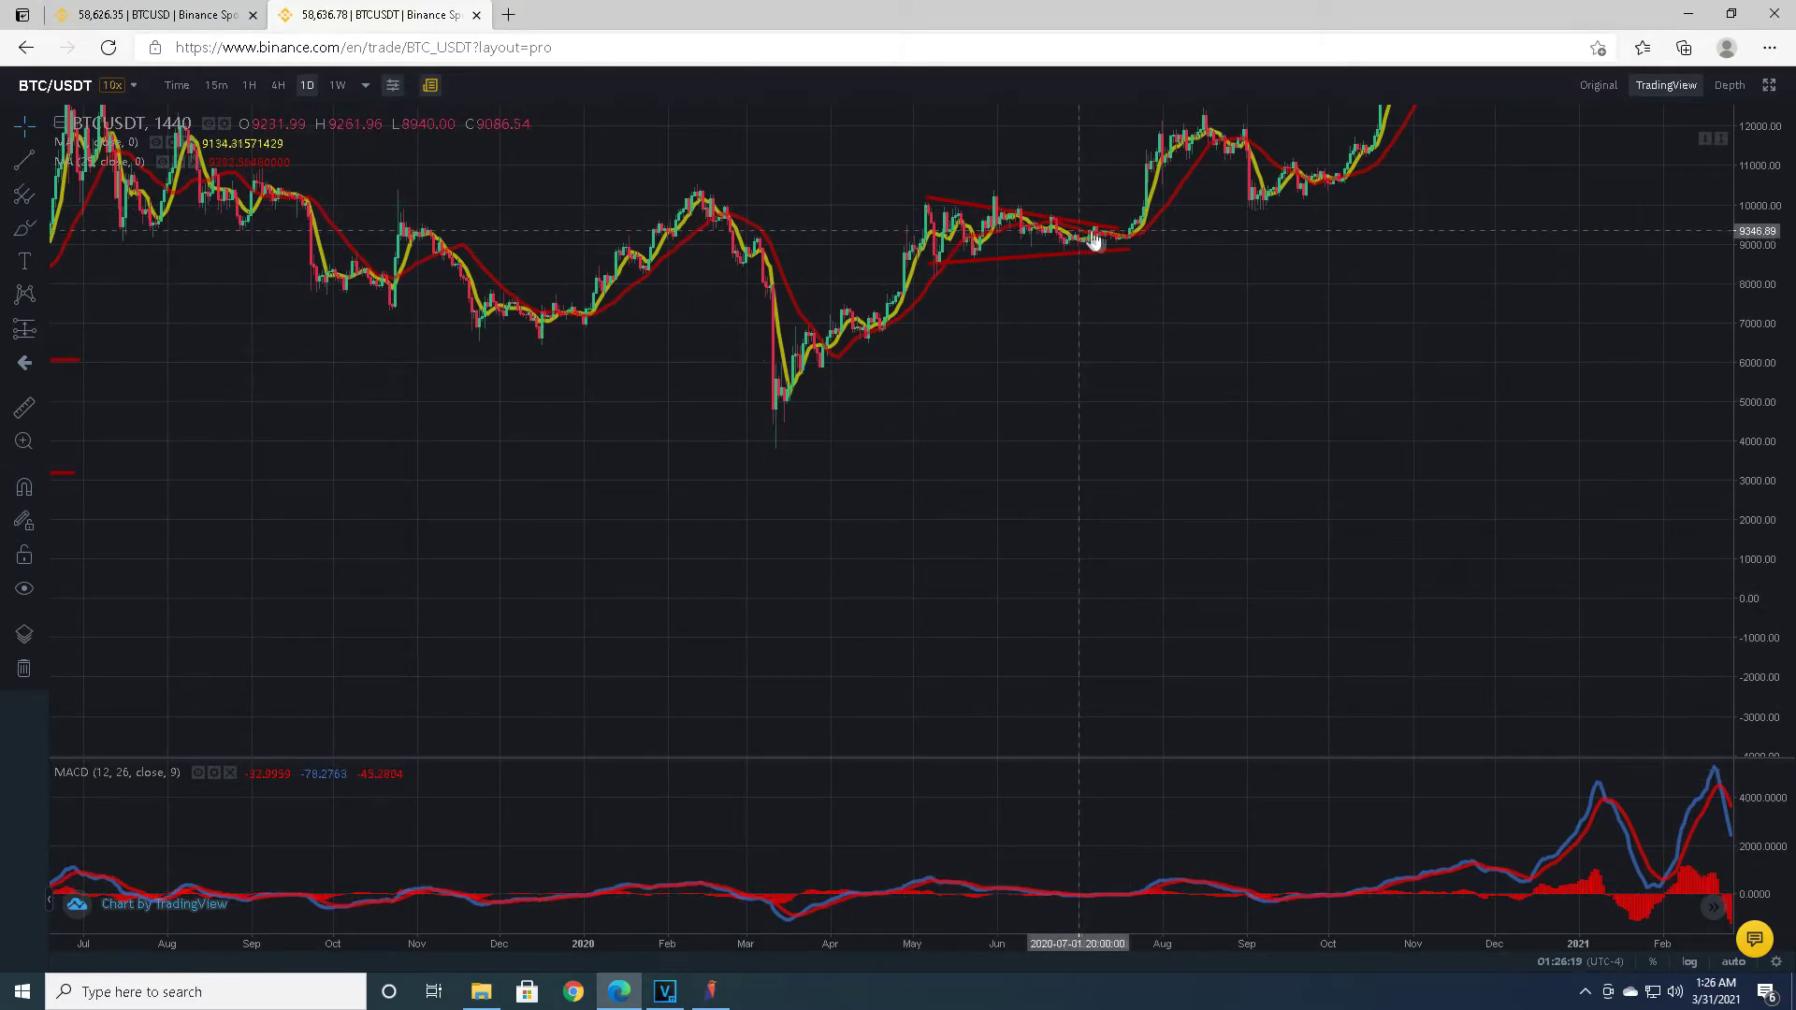
pyautogui.click(939, 202)
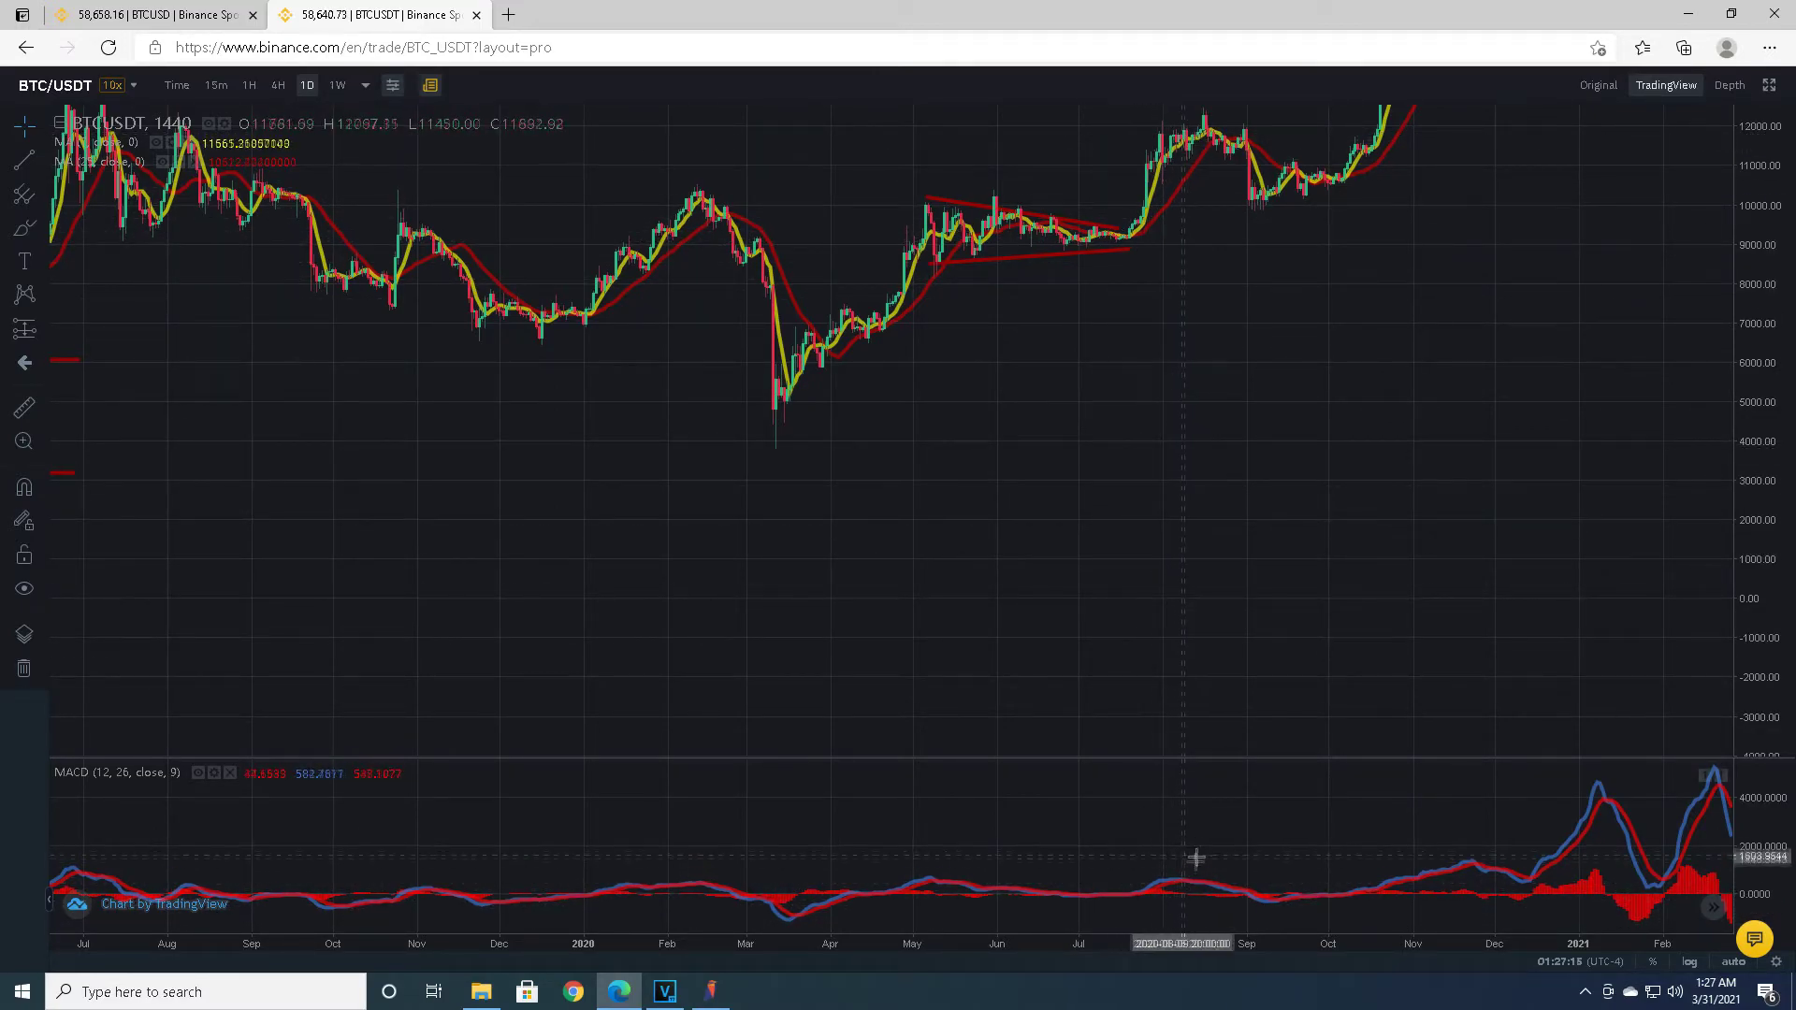
pyautogui.scroll(2, 1131, 862)
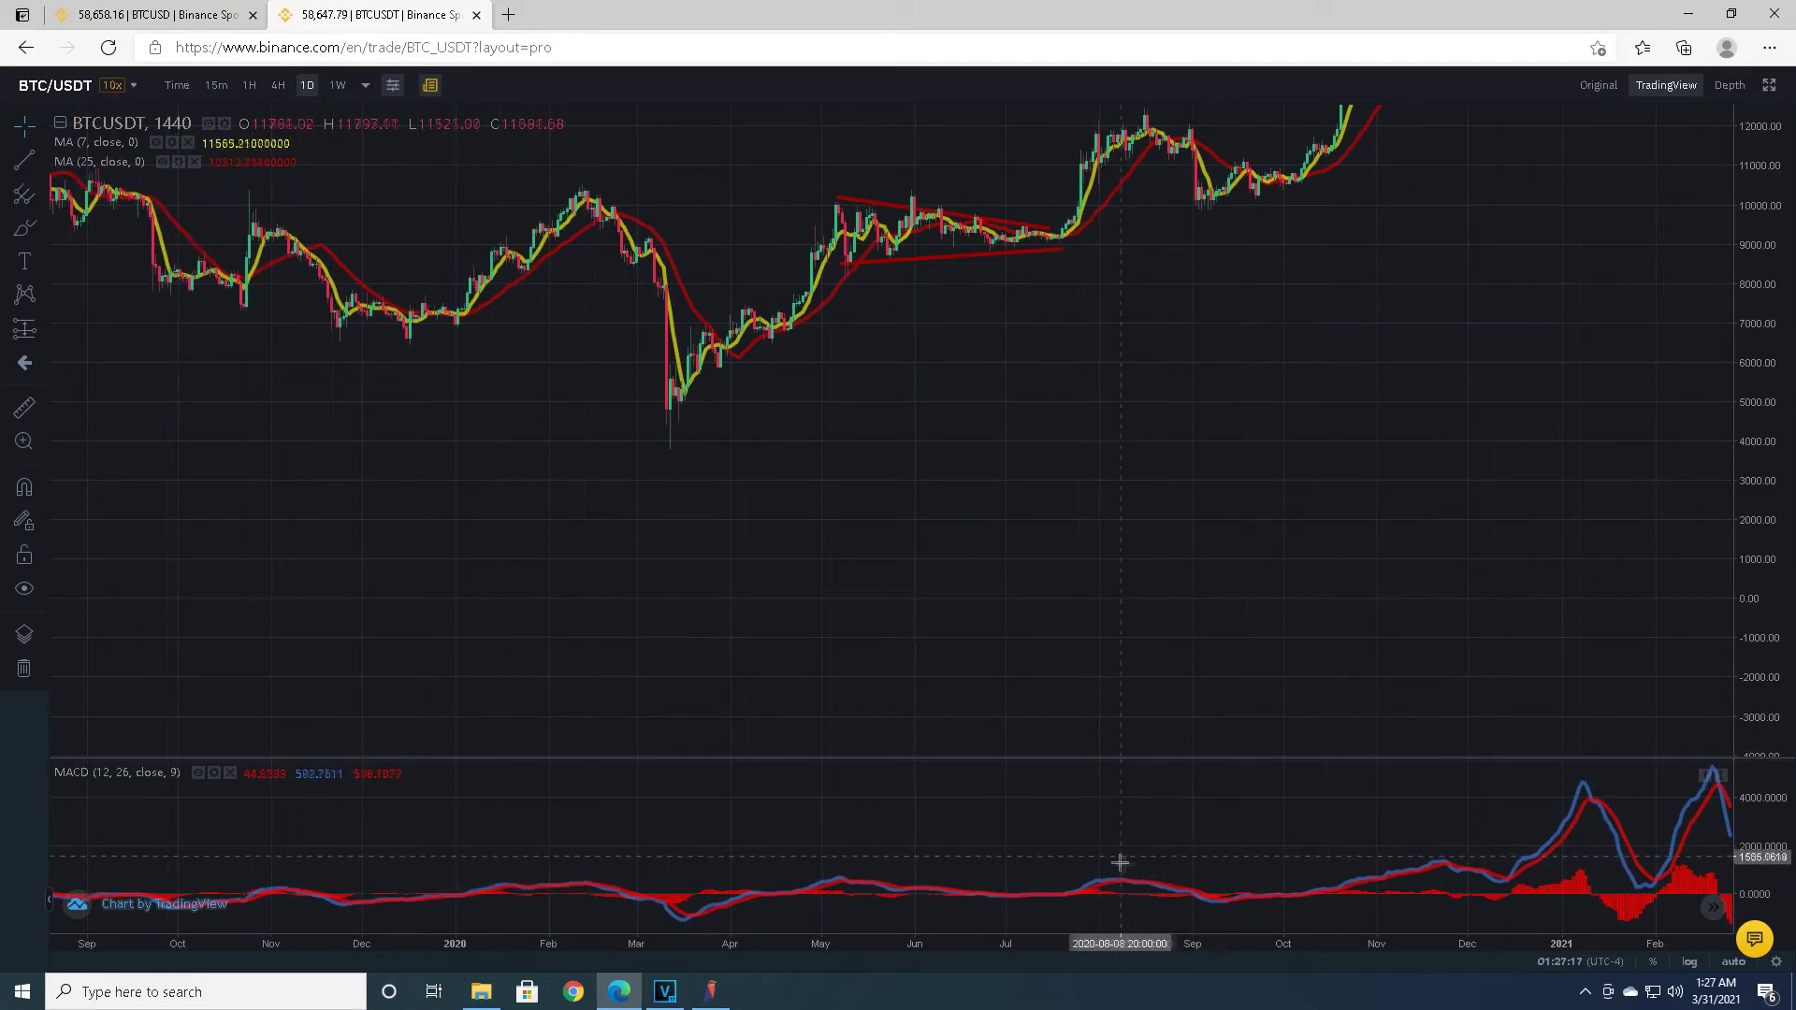
pyautogui.moveTo(1080, 758); pyautogui.dragTo(1115, 656)
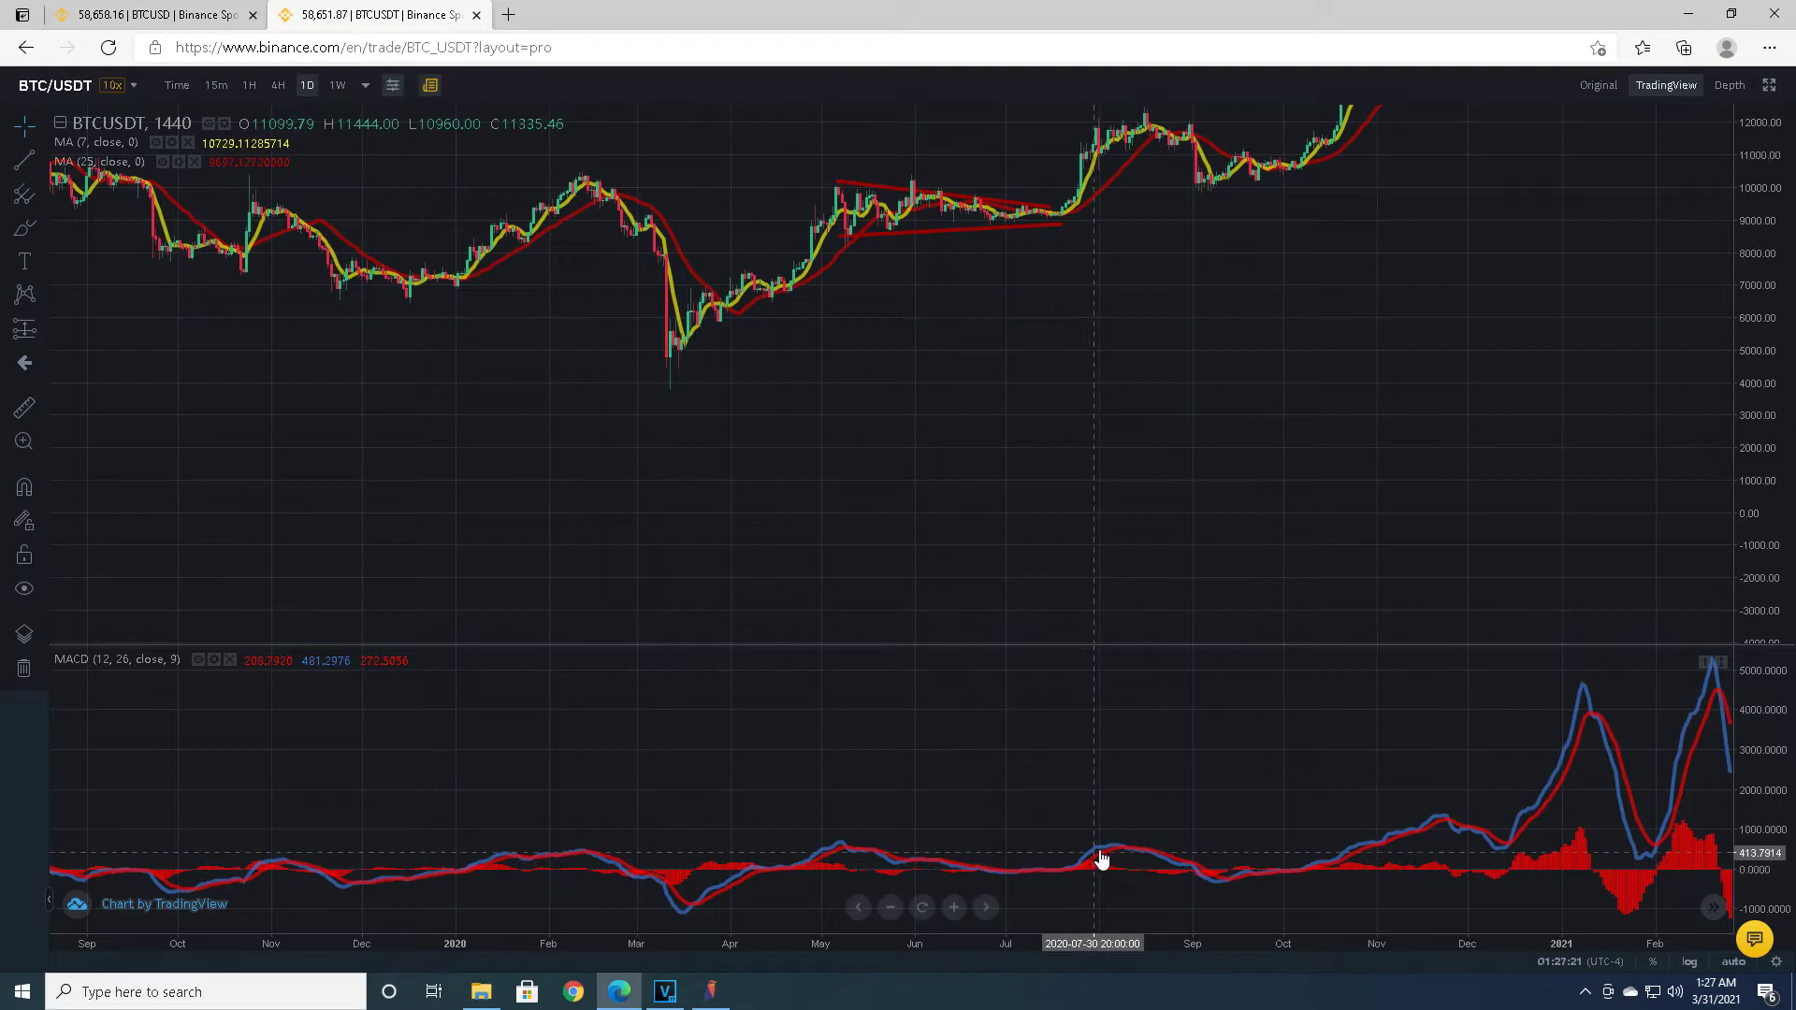
# Review the moving averages over the whole history, from the late-2020 rise back to 2017 and forward to 2021.
pyautogui.moveTo(1214, 435); pyautogui.dragTo(886, 593)
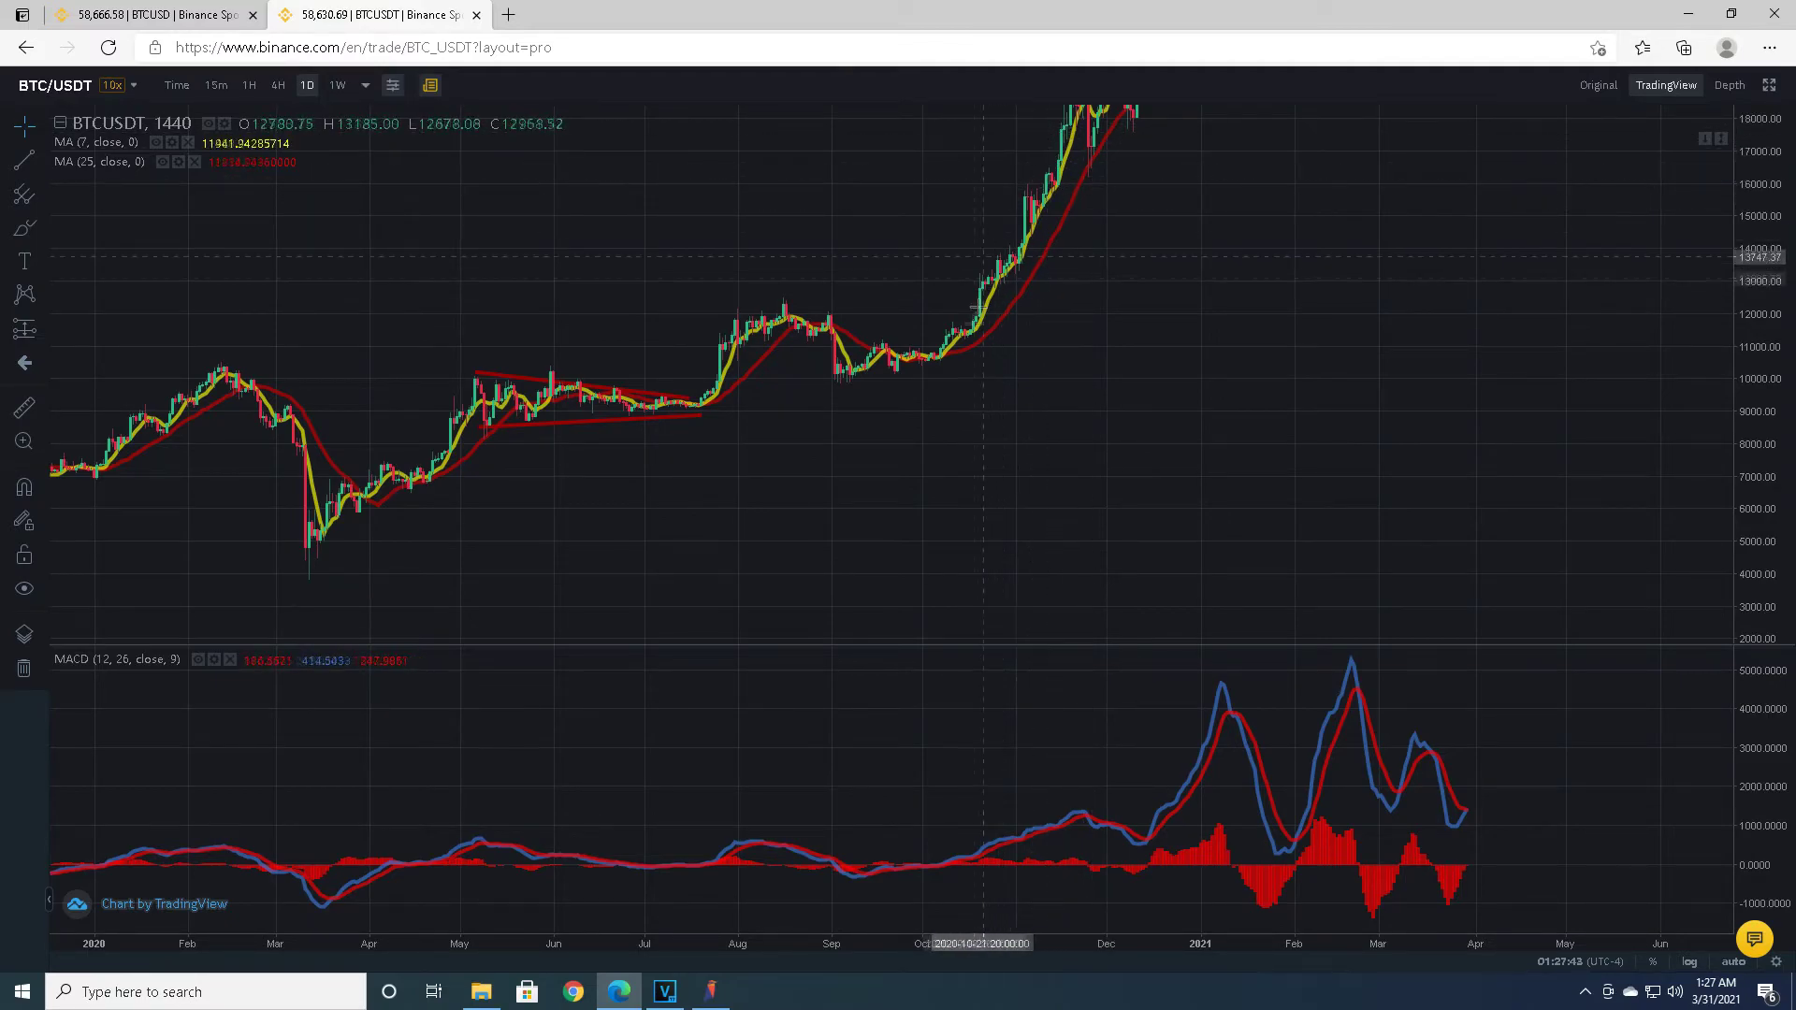
pyautogui.scroll(-2, 981, 355)
pyautogui.moveTo(981, 356); pyautogui.dragTo(1307, 473)
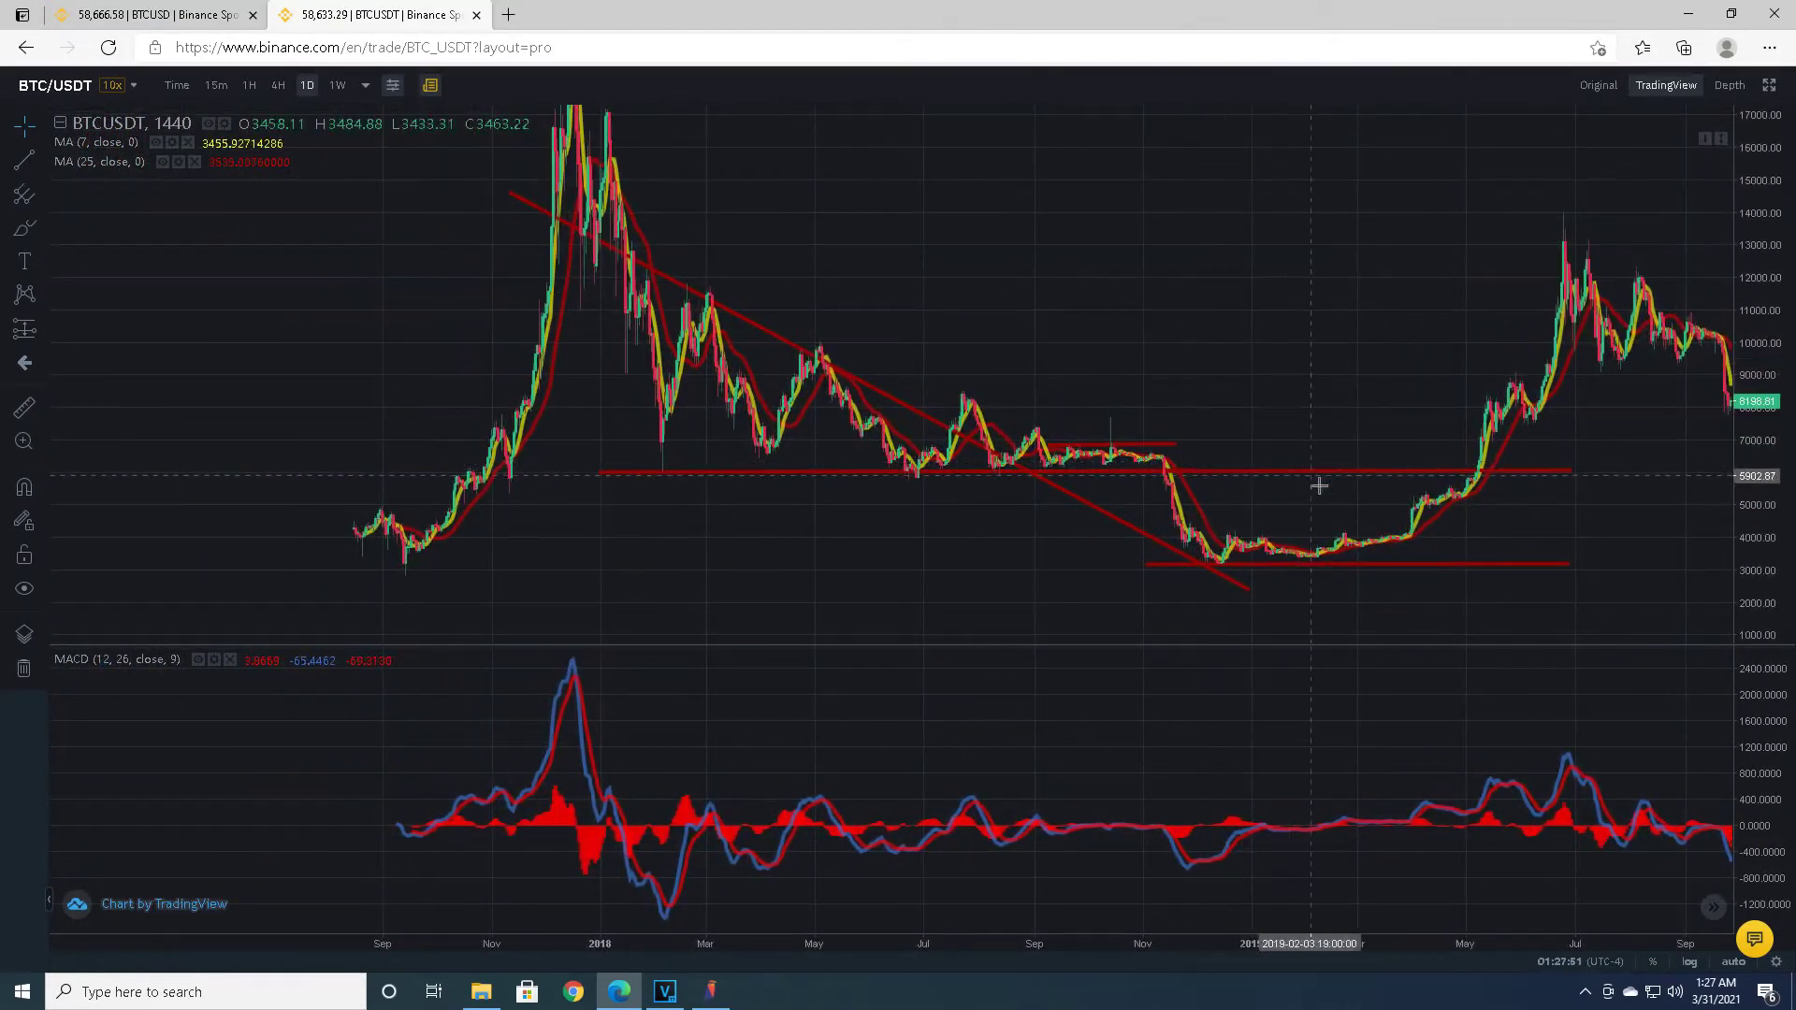
pyautogui.hscroll(10, 1319, 484)
pyautogui.hscroll(10, 1092, 470)
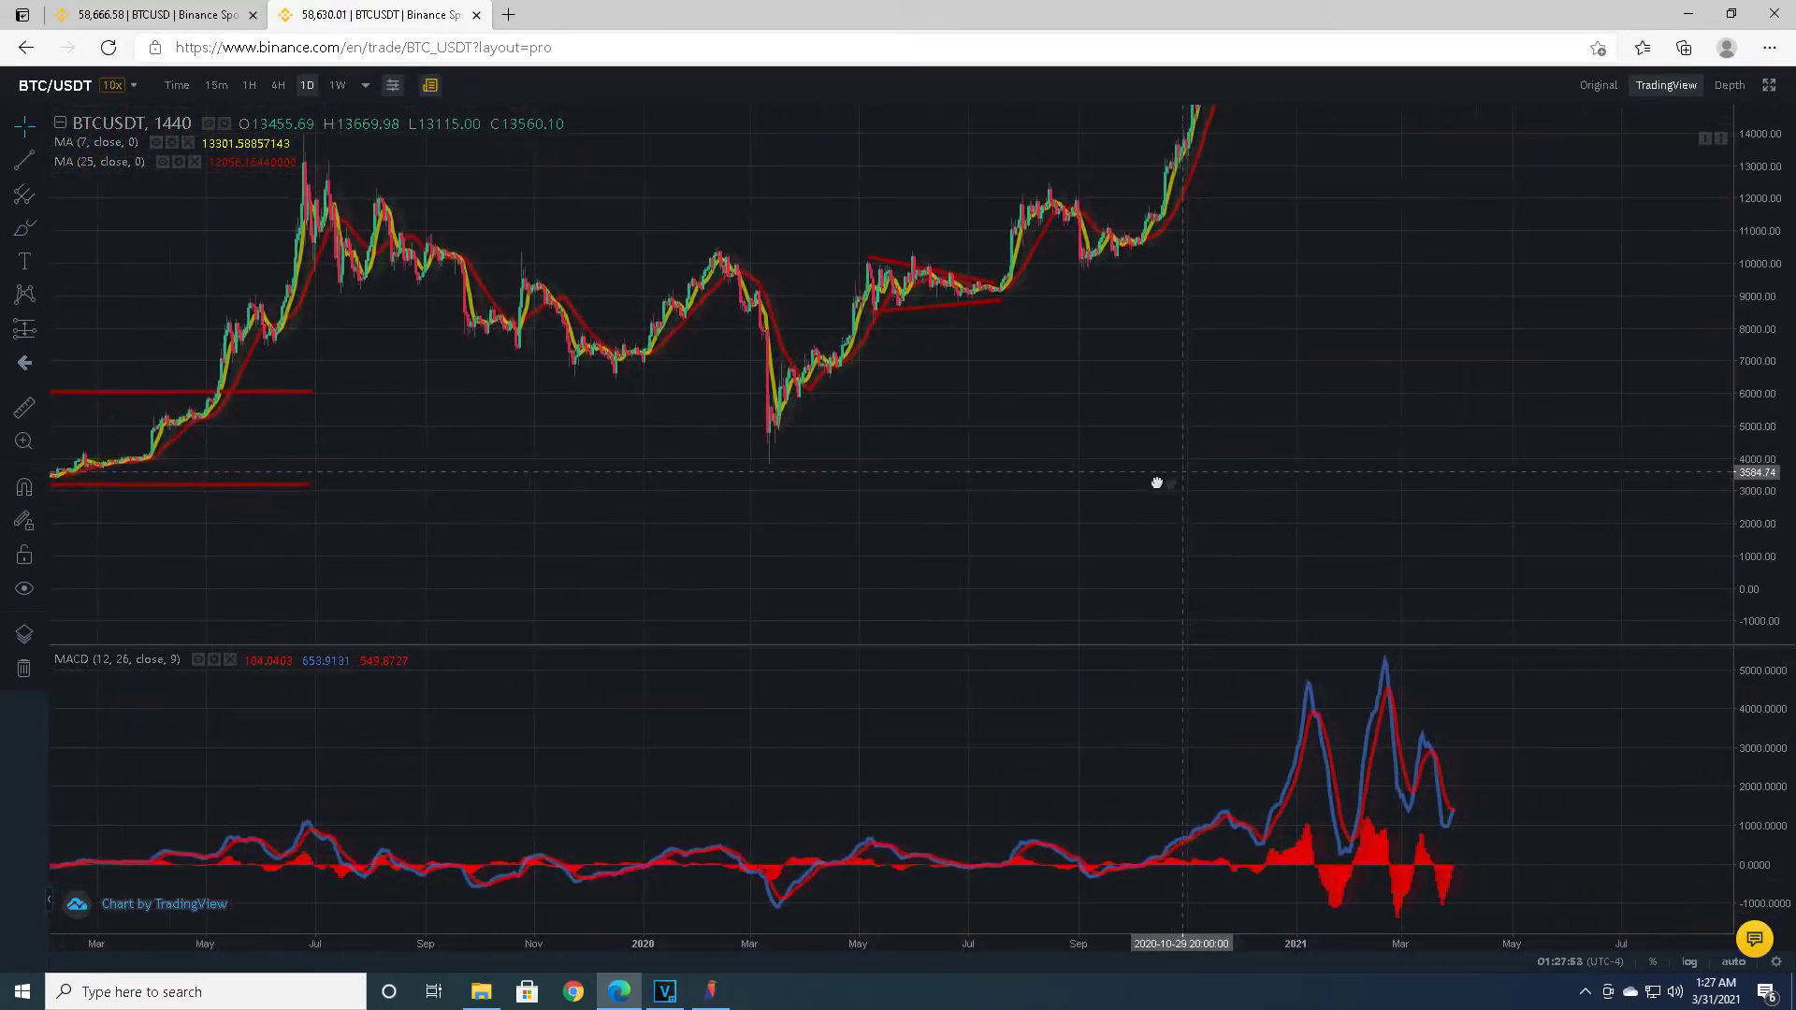
pyautogui.scroll(-5, 1179, 446)
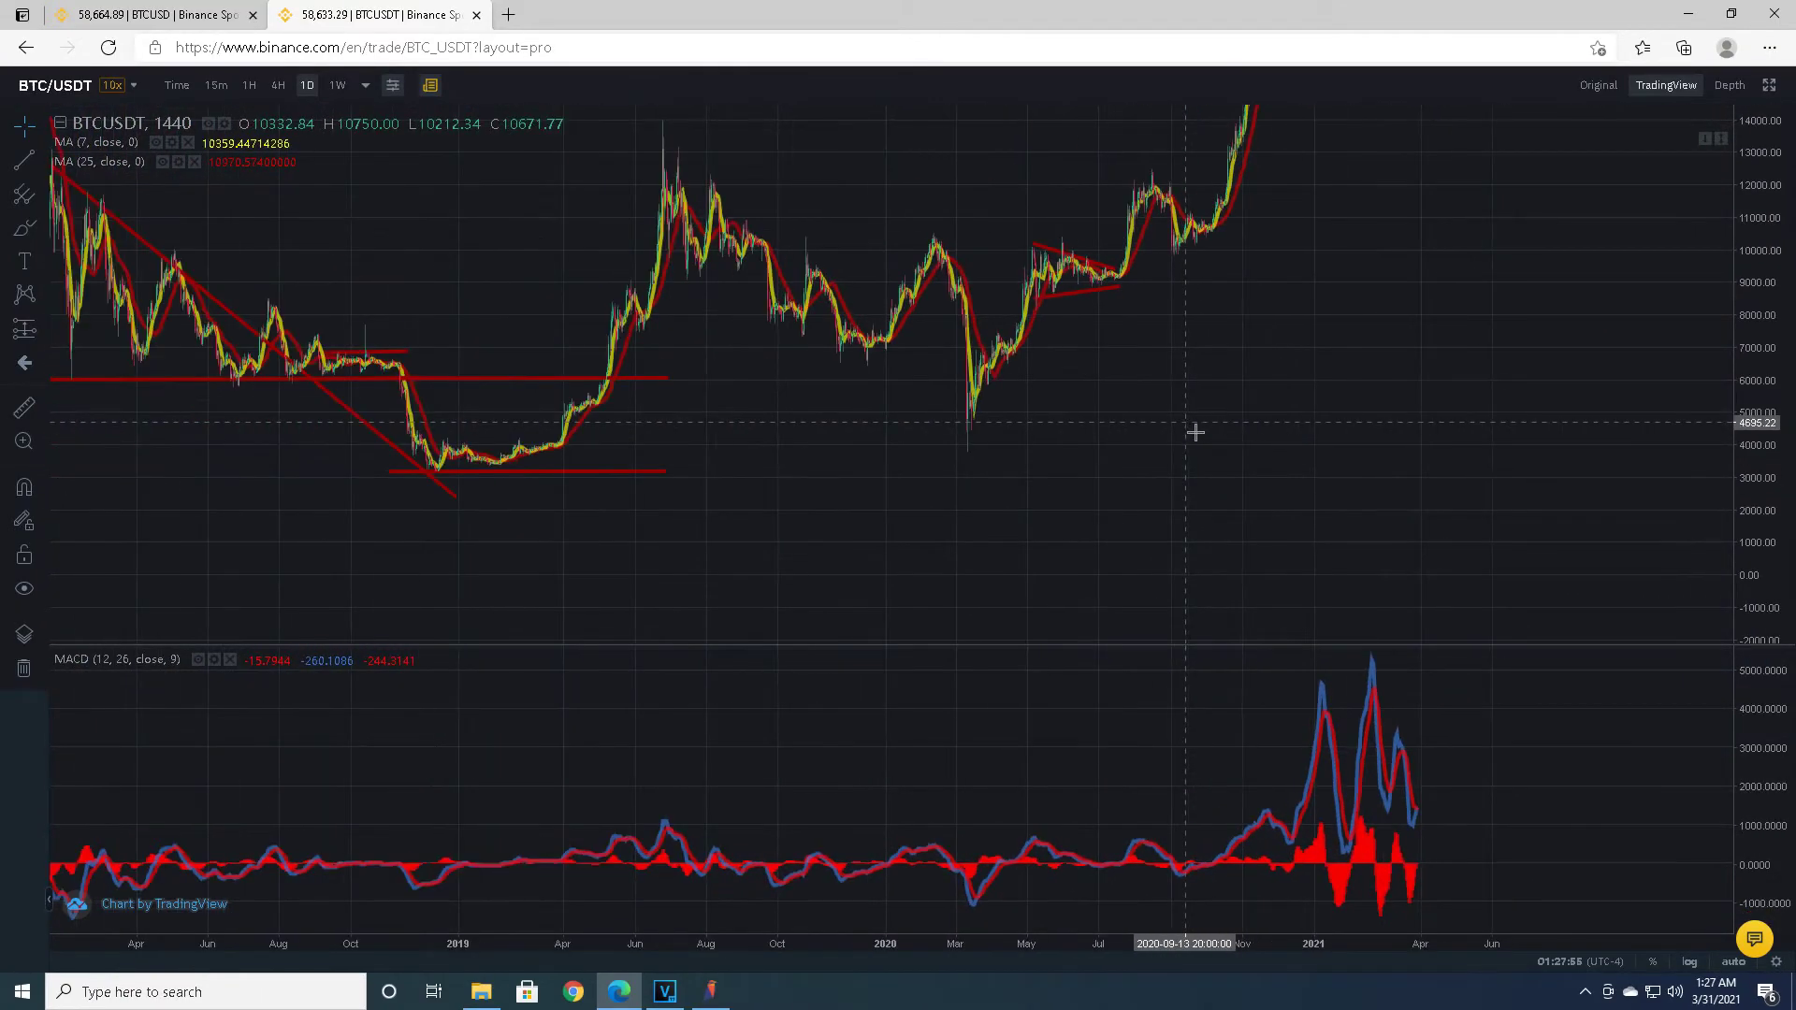
# Examine the January to March 2021 candles in close-up with both moving averages and the MACD, using a rescaled price axis.
pyautogui.moveTo(1247, 486); pyautogui.dragTo(1169, 280)
pyautogui.moveTo(1745, 420); pyautogui.dragTo(1745, 624)
pyautogui.doubleClick(1762, 433)
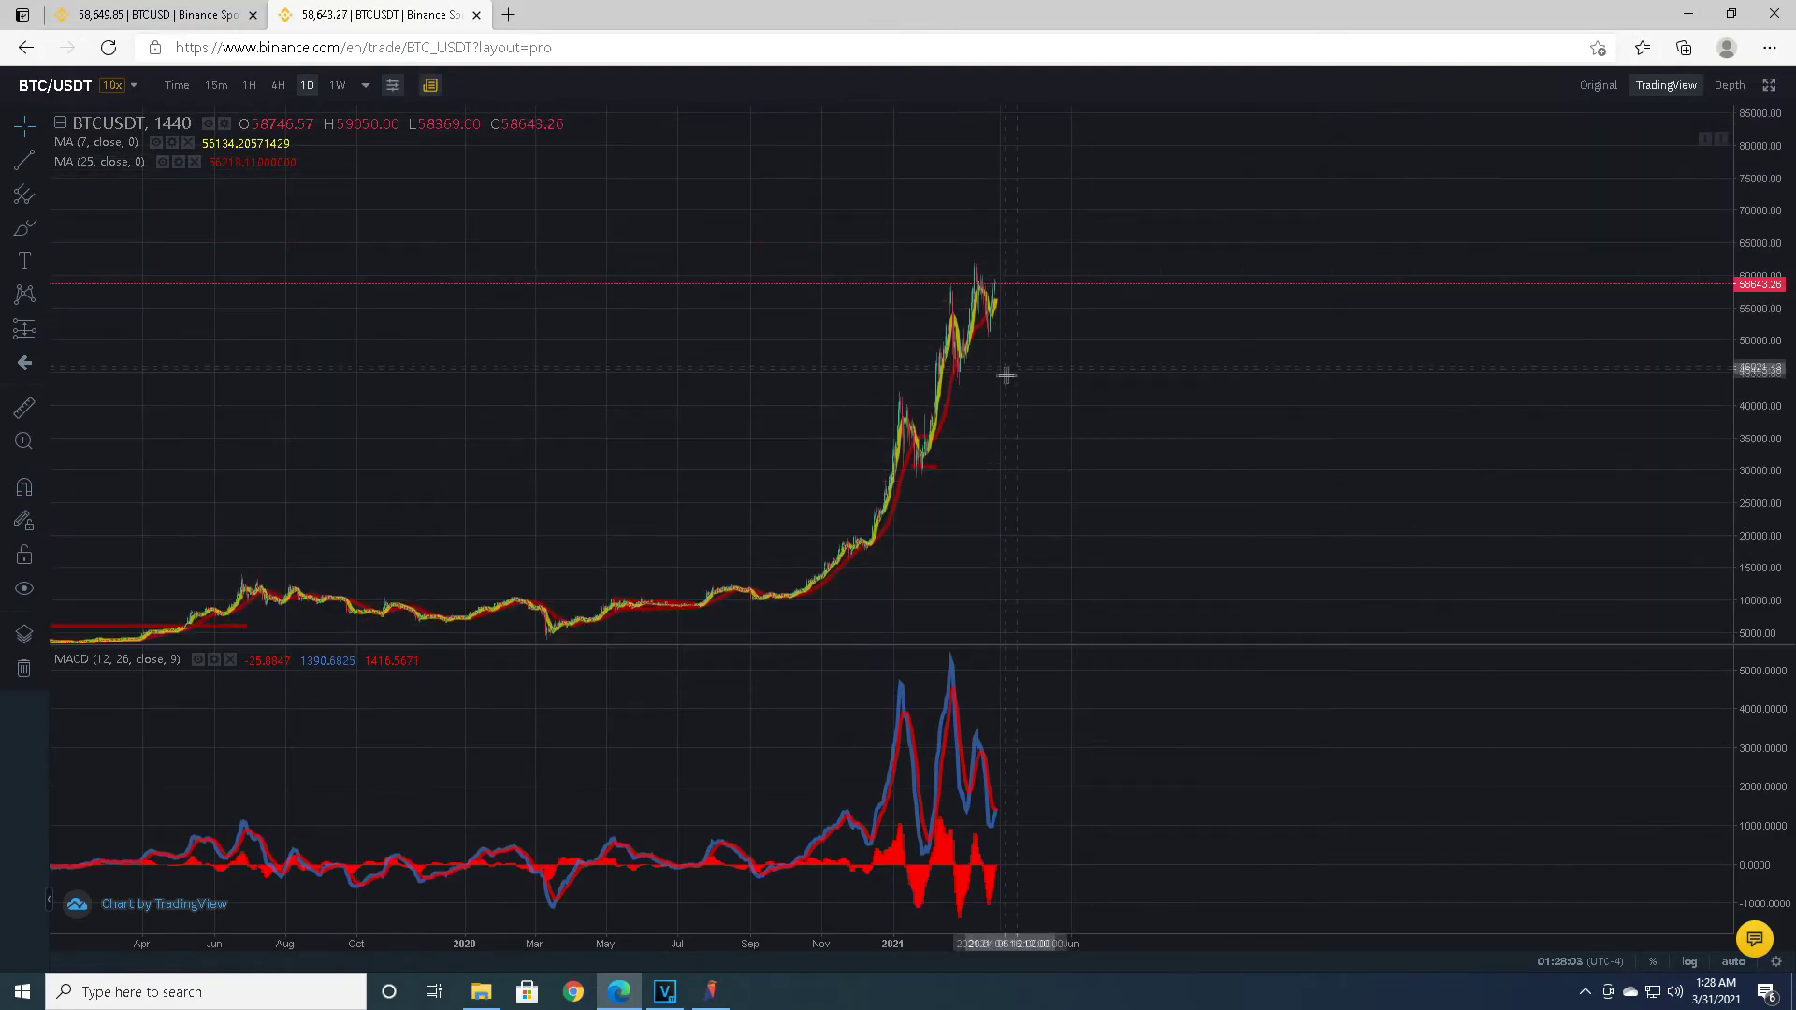
pyautogui.scroll(3, 1002, 373)
pyautogui.moveTo(914, 410); pyautogui.dragTo(902, 451)
pyautogui.scroll(3, 834, 405)
pyautogui.scroll(3, 746, 408)
pyautogui.moveTo(1777, 300); pyautogui.dragTo(1165, 190)
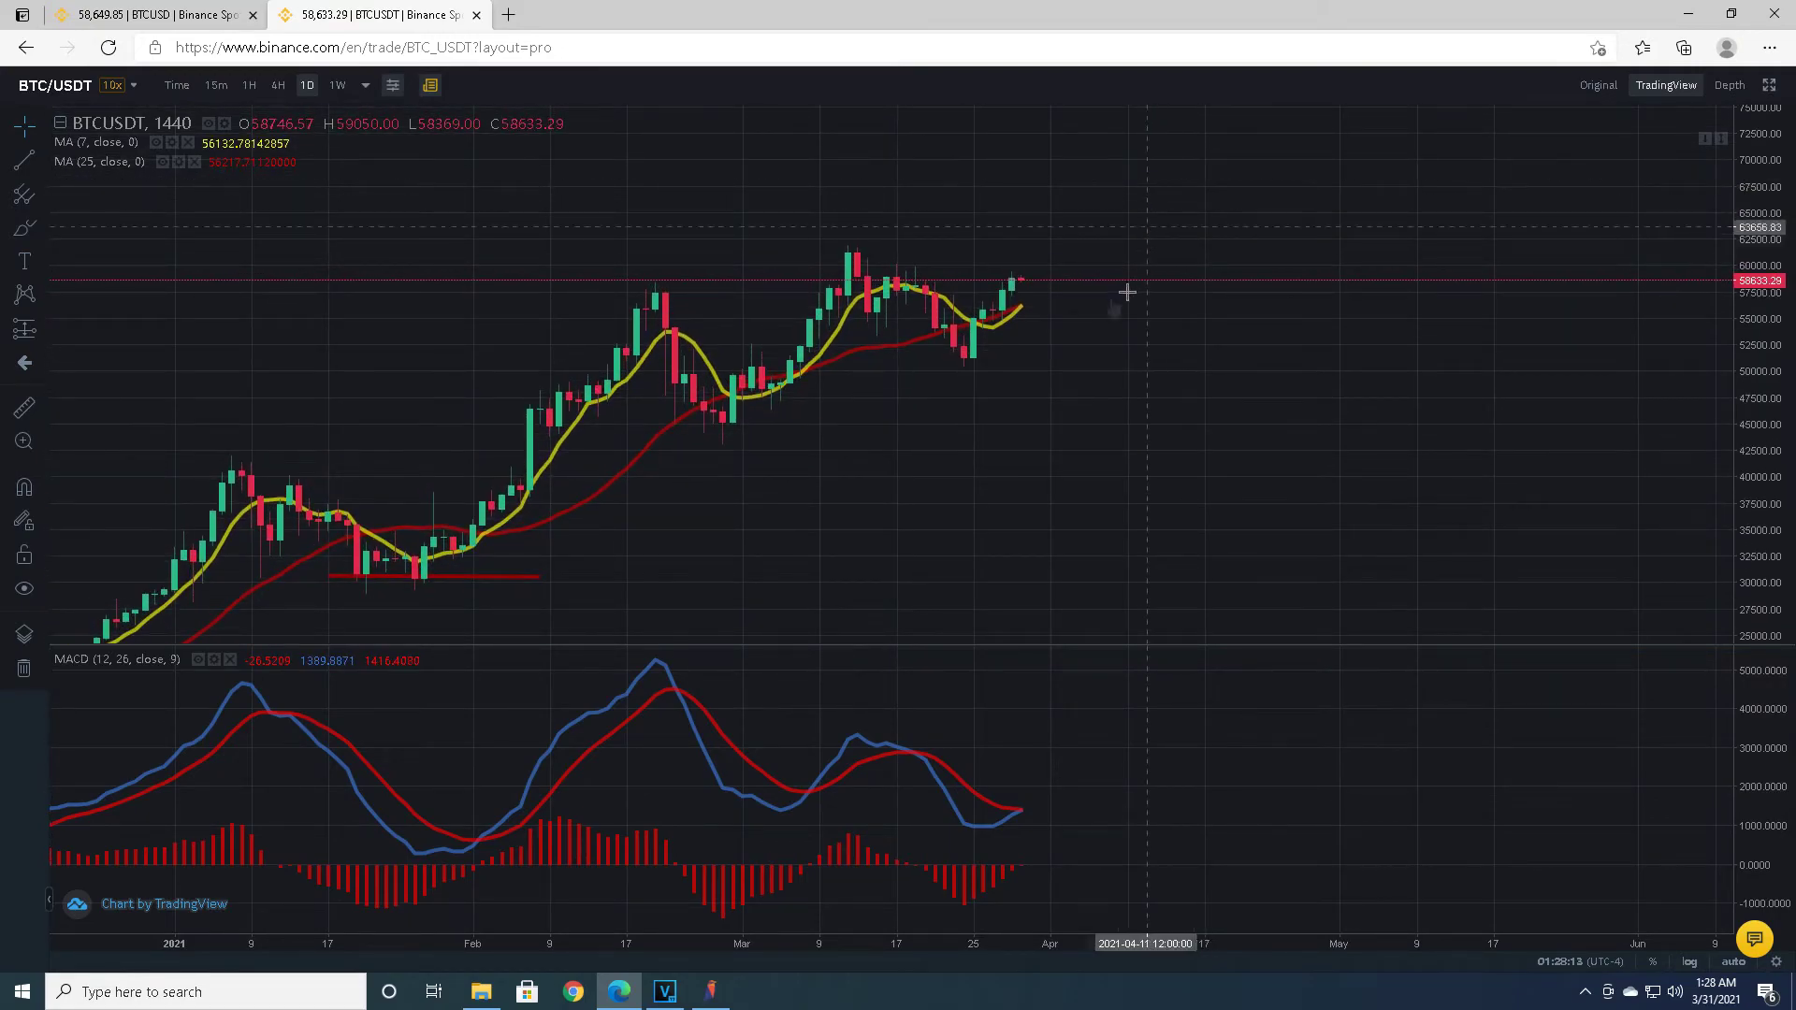